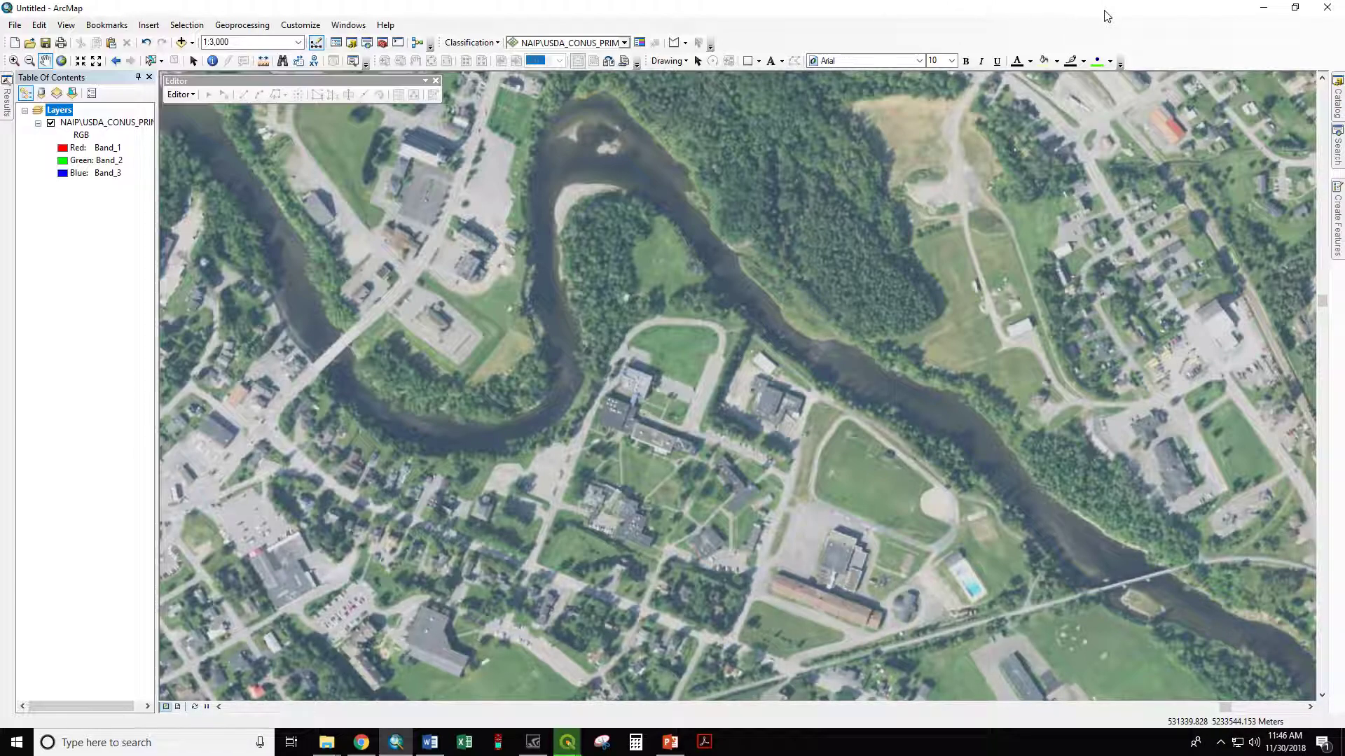
Step: Start a new polygon shapefile named Crocker_Beach in the C:\GIS_NT\Discard folder
mouse_move(1338, 107)
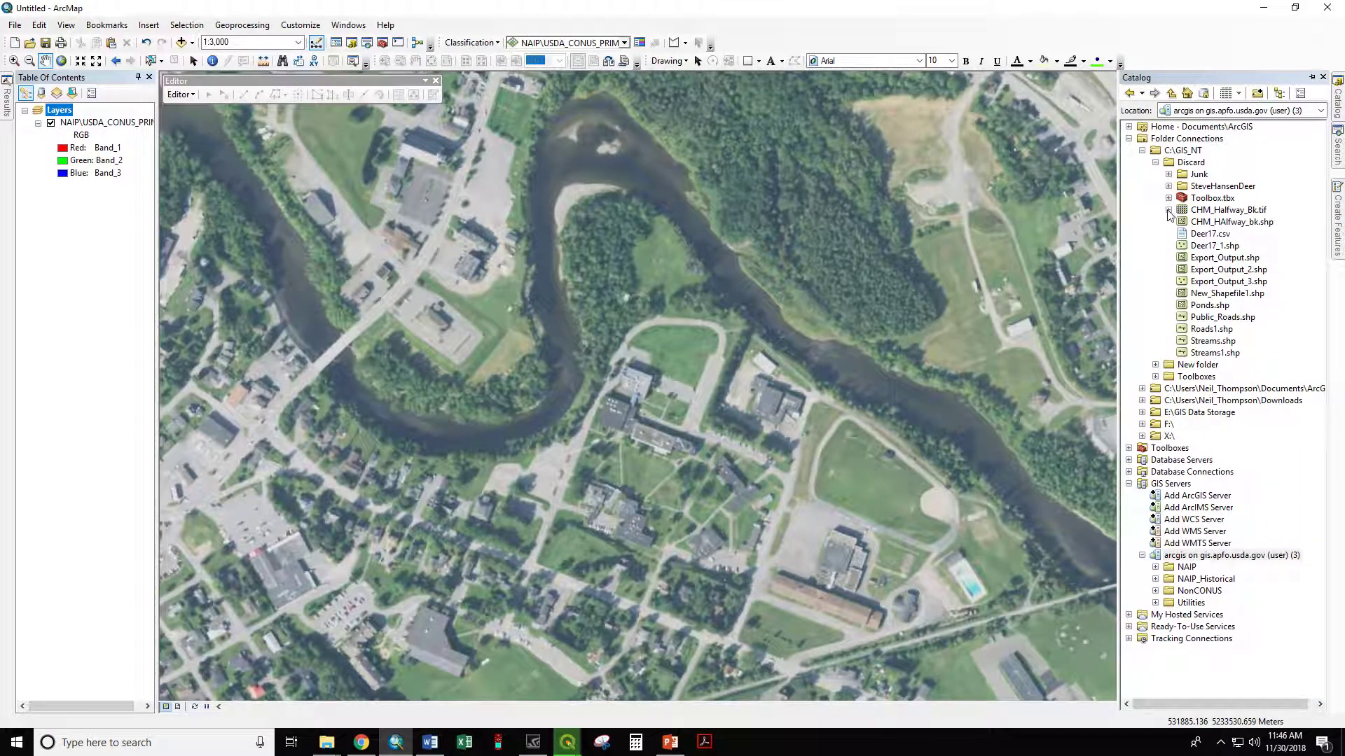
right_click(1185, 168)
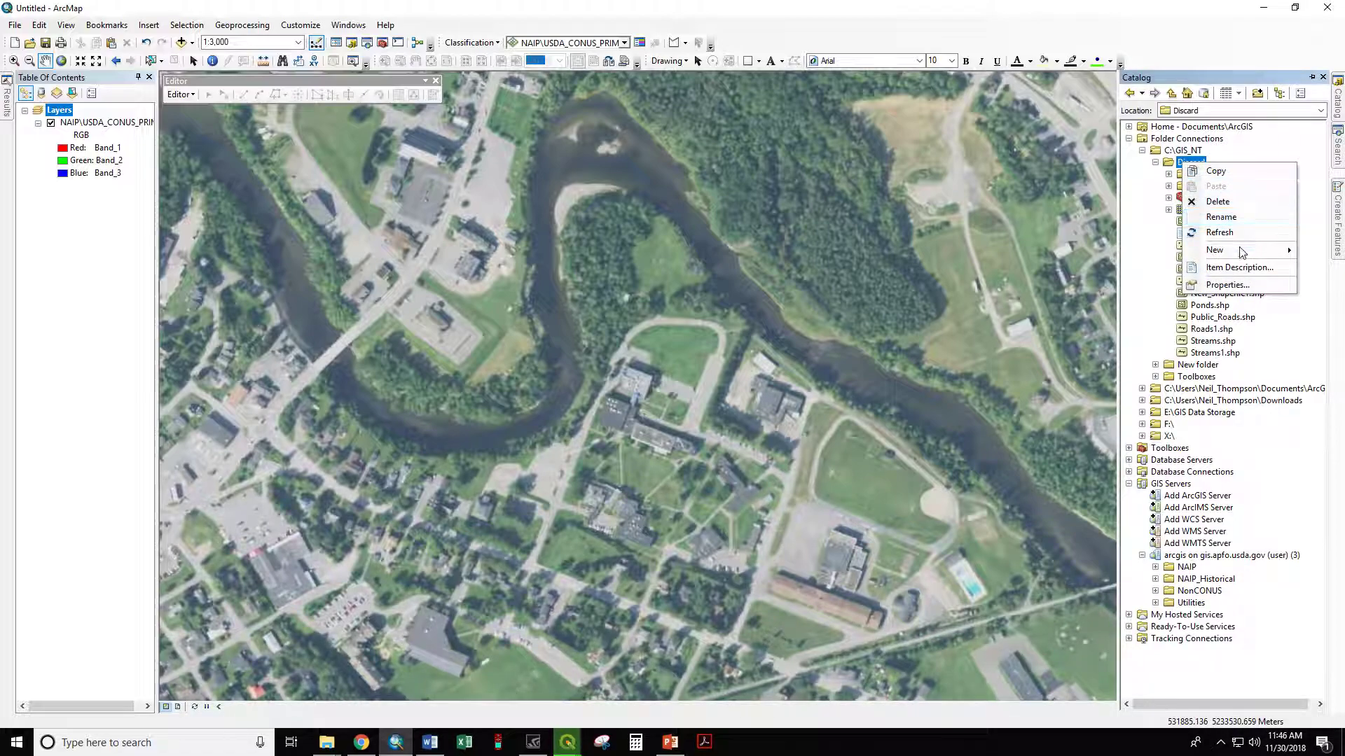
mouse_move(1237, 253)
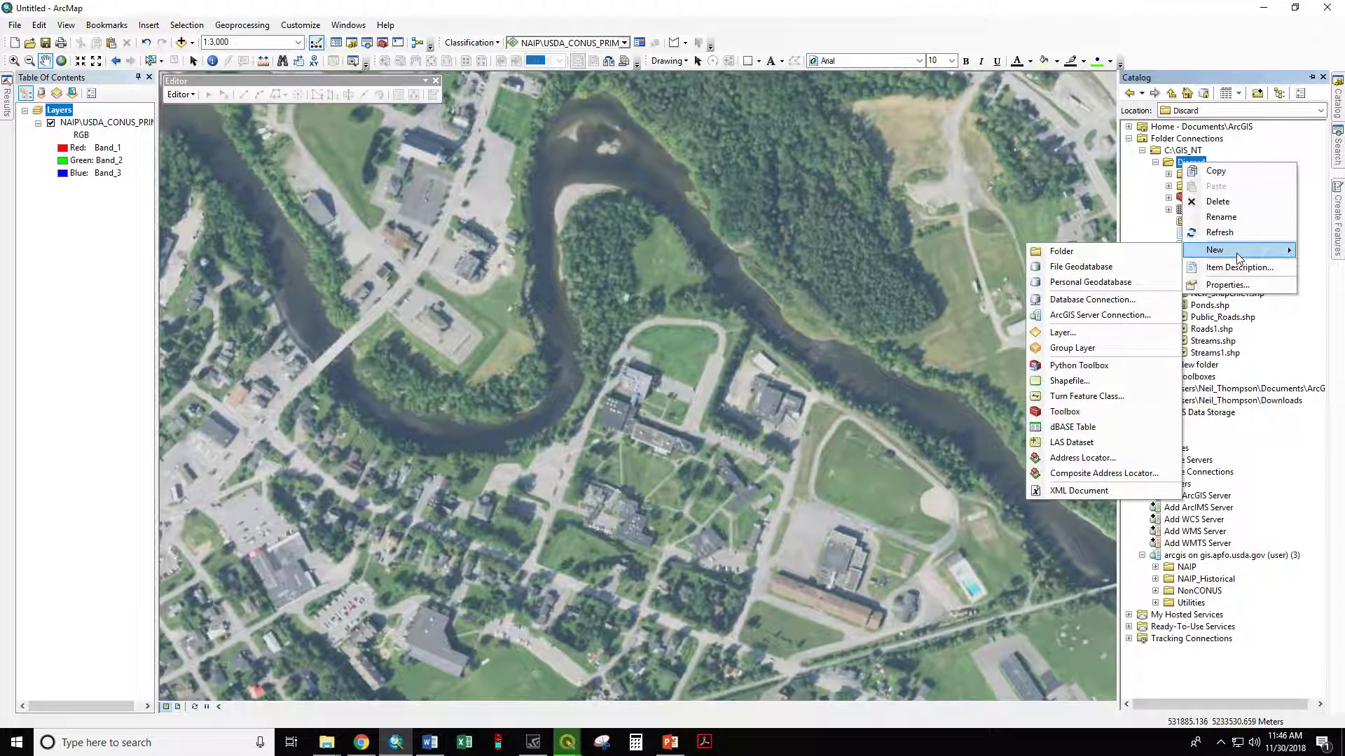
left_click(1077, 382)
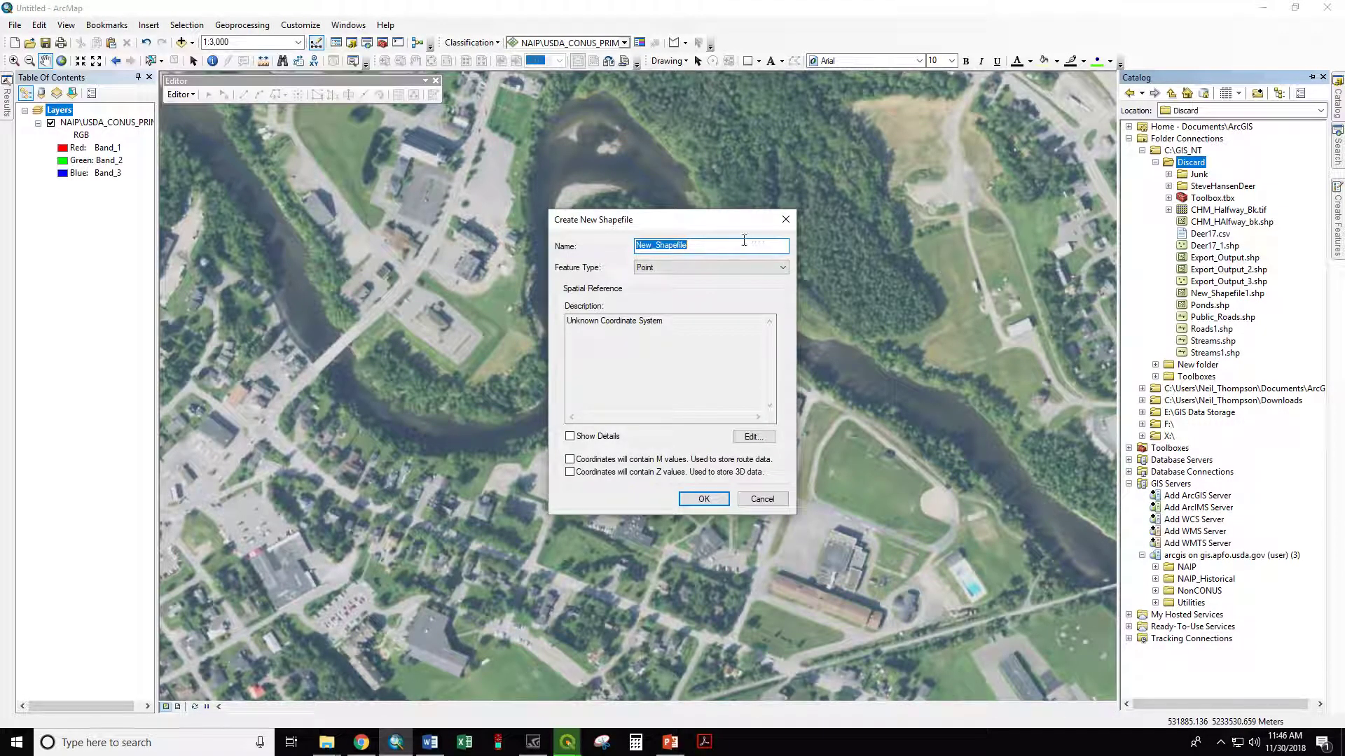
left_click(640, 268)
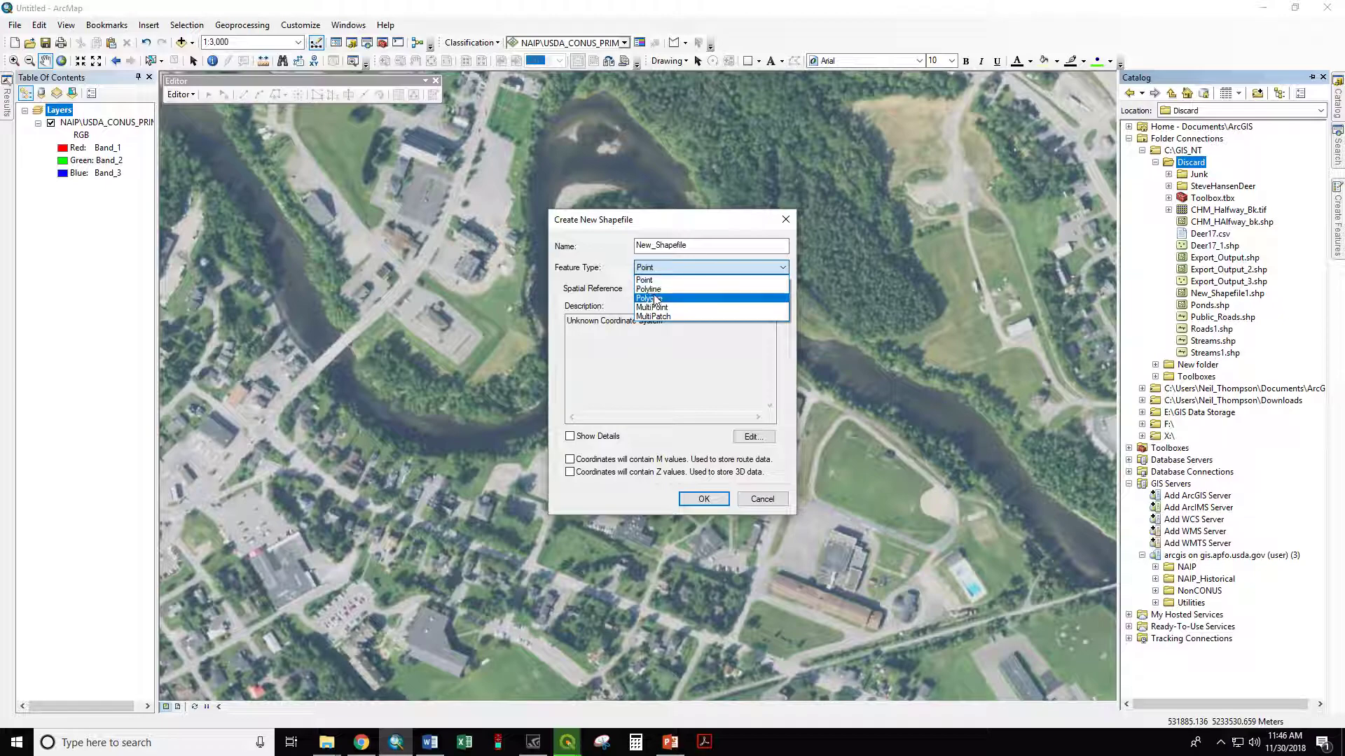
left_click(659, 294)
key("shift+Tab")
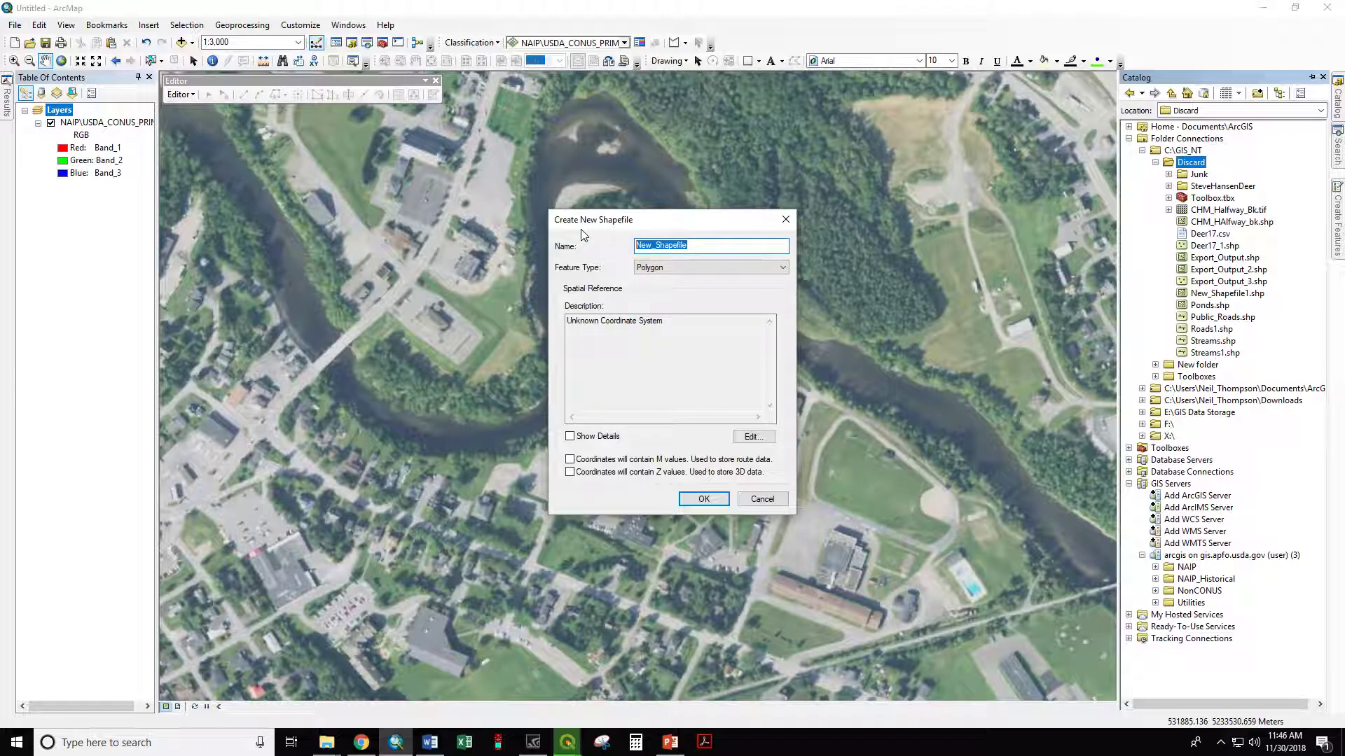
type("Cro")
Step: Assign the NAD_1983_UTM_Zone_19N coordinate system to the new shapefile and create it
left_click(756, 439)
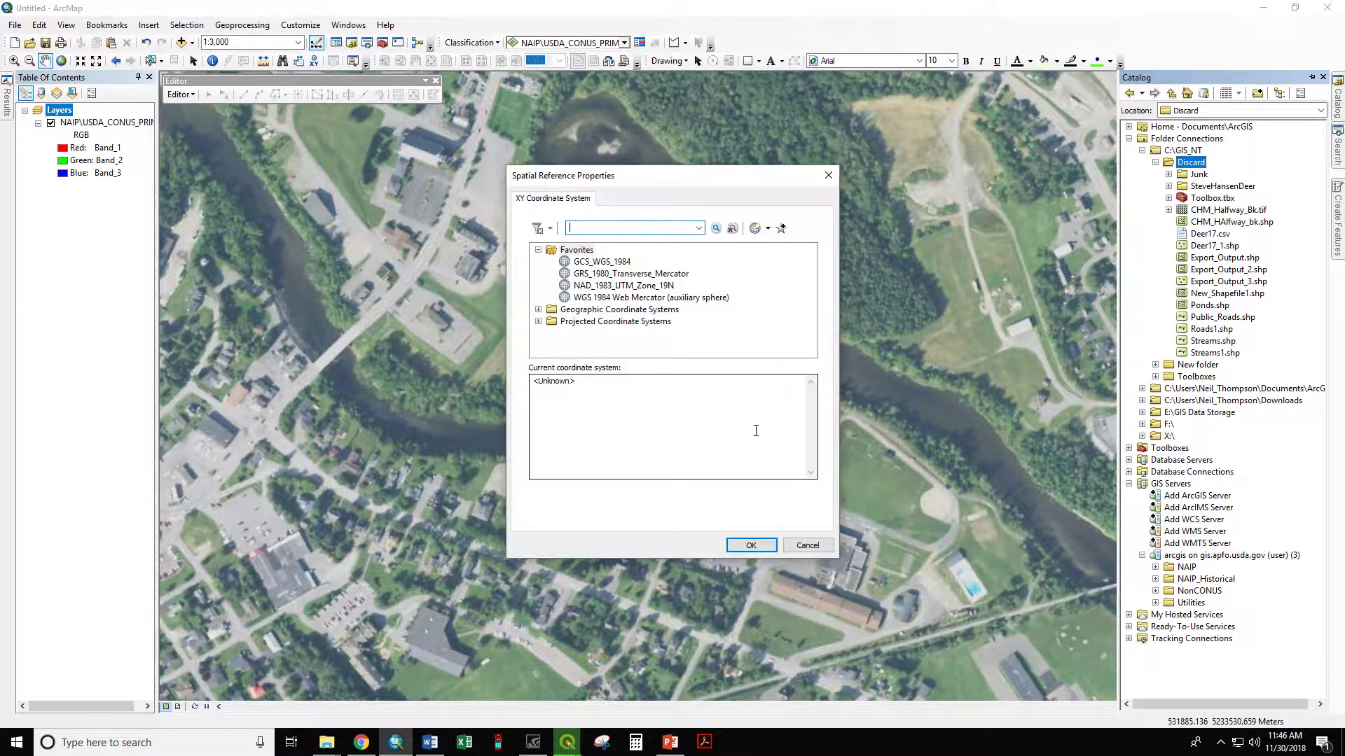
left_click(592, 286)
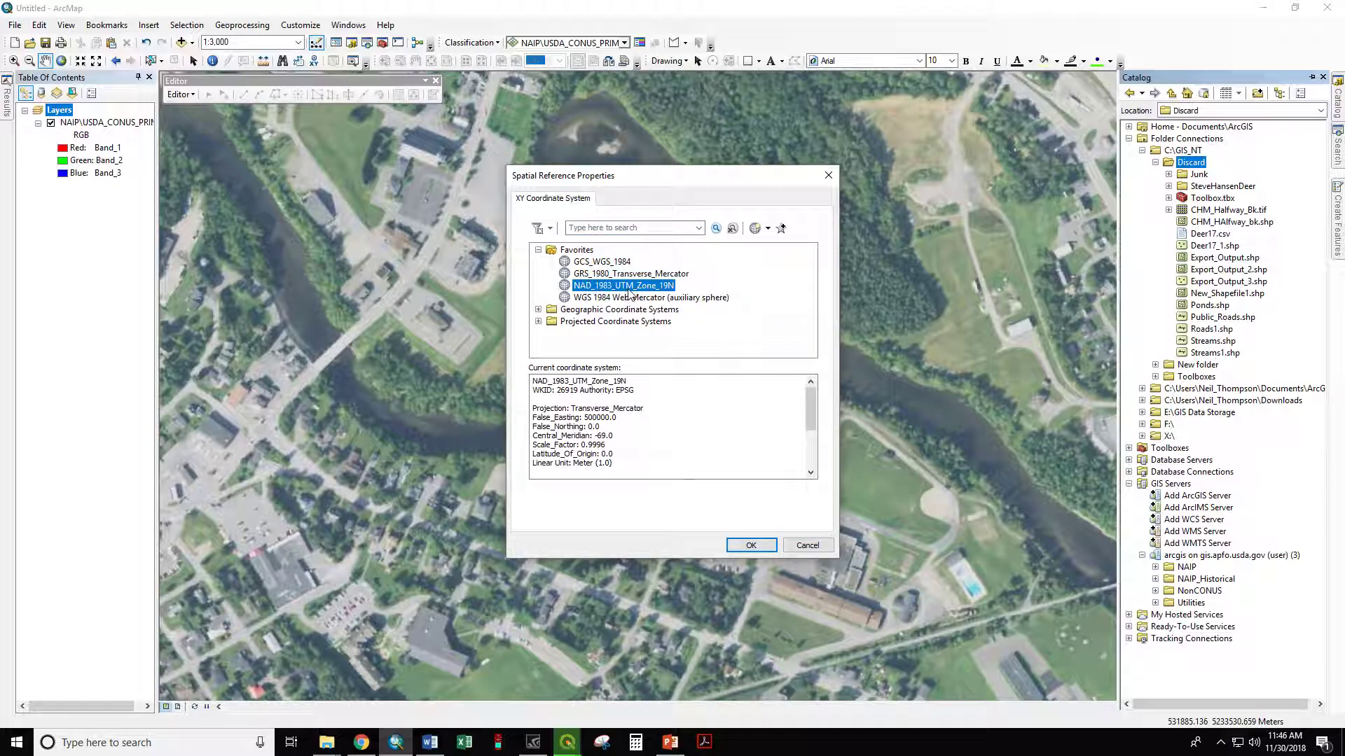
left_click(756, 547)
left_click(703, 498)
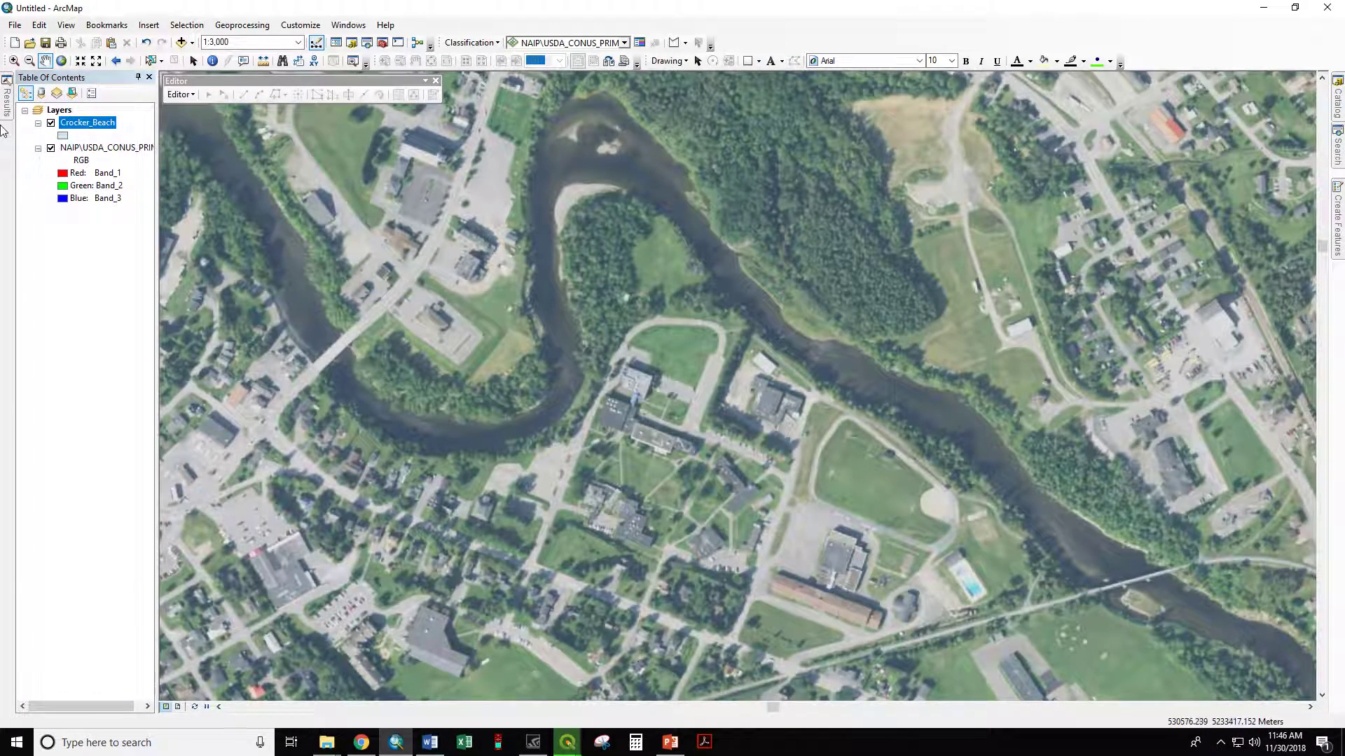
Step: Start an edit session on the Crocker_Beach layer, continuing past the spatial reference warnings
right_click(86, 126)
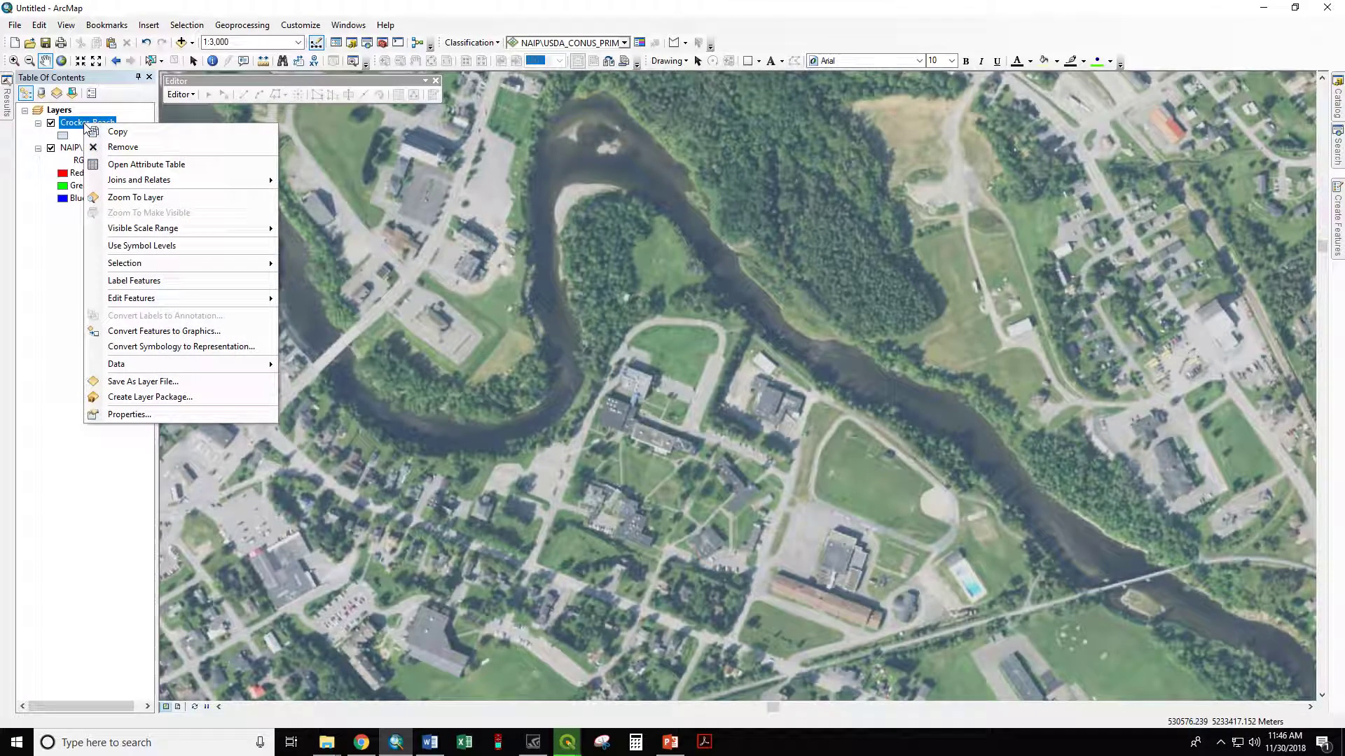
mouse_move(158, 300)
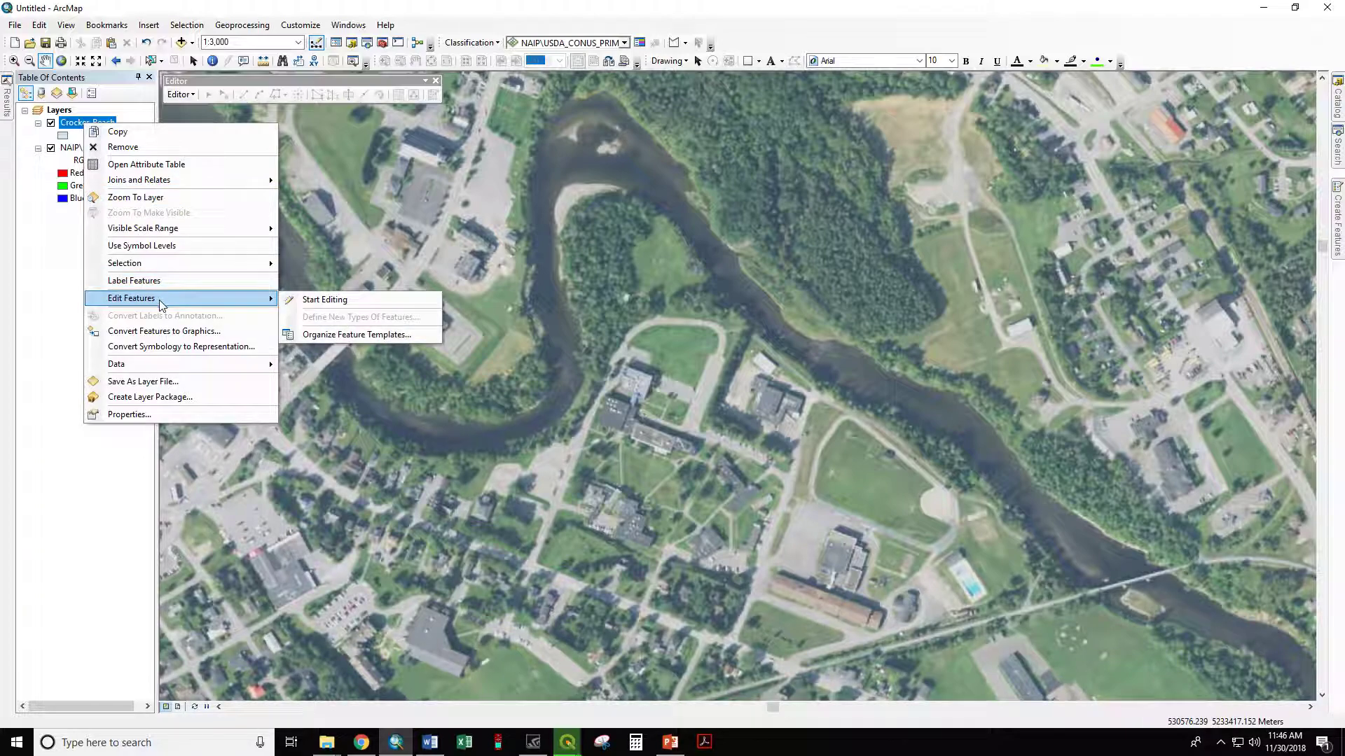
left_click(306, 301)
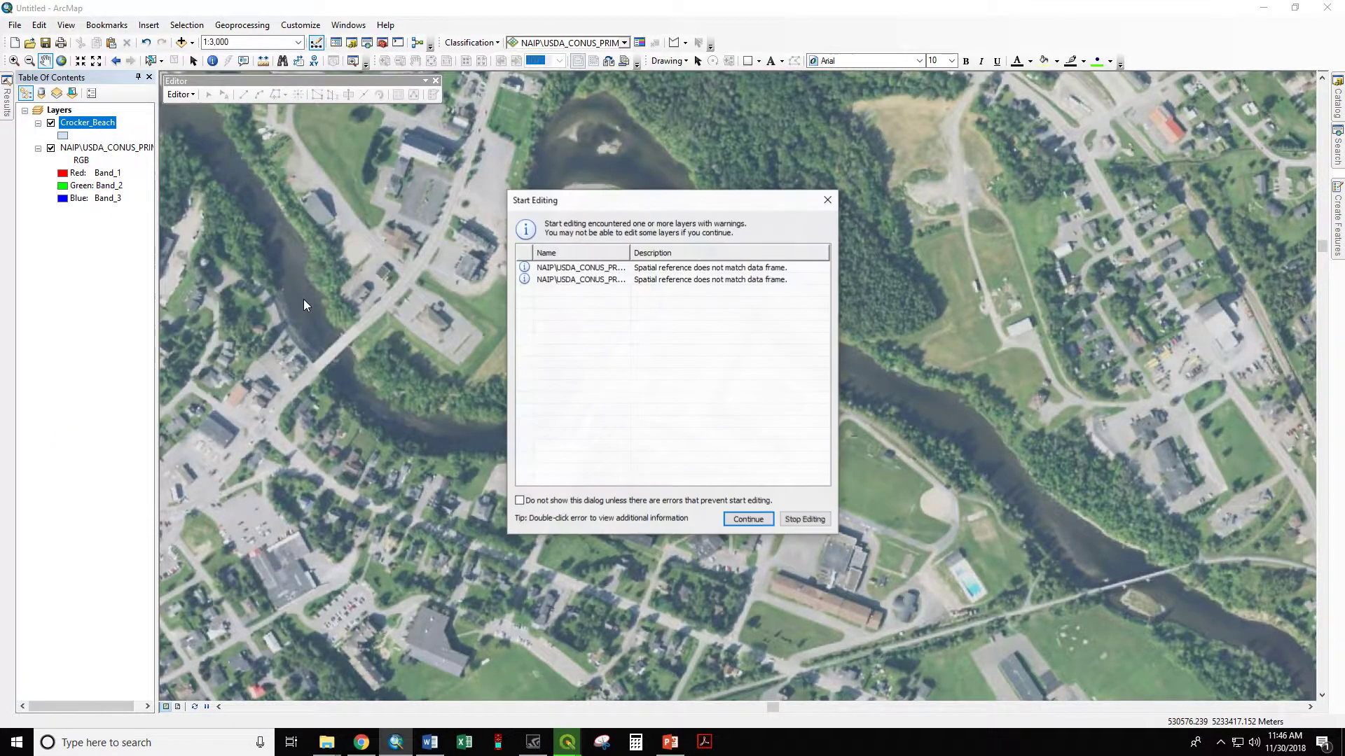
left_click(747, 519)
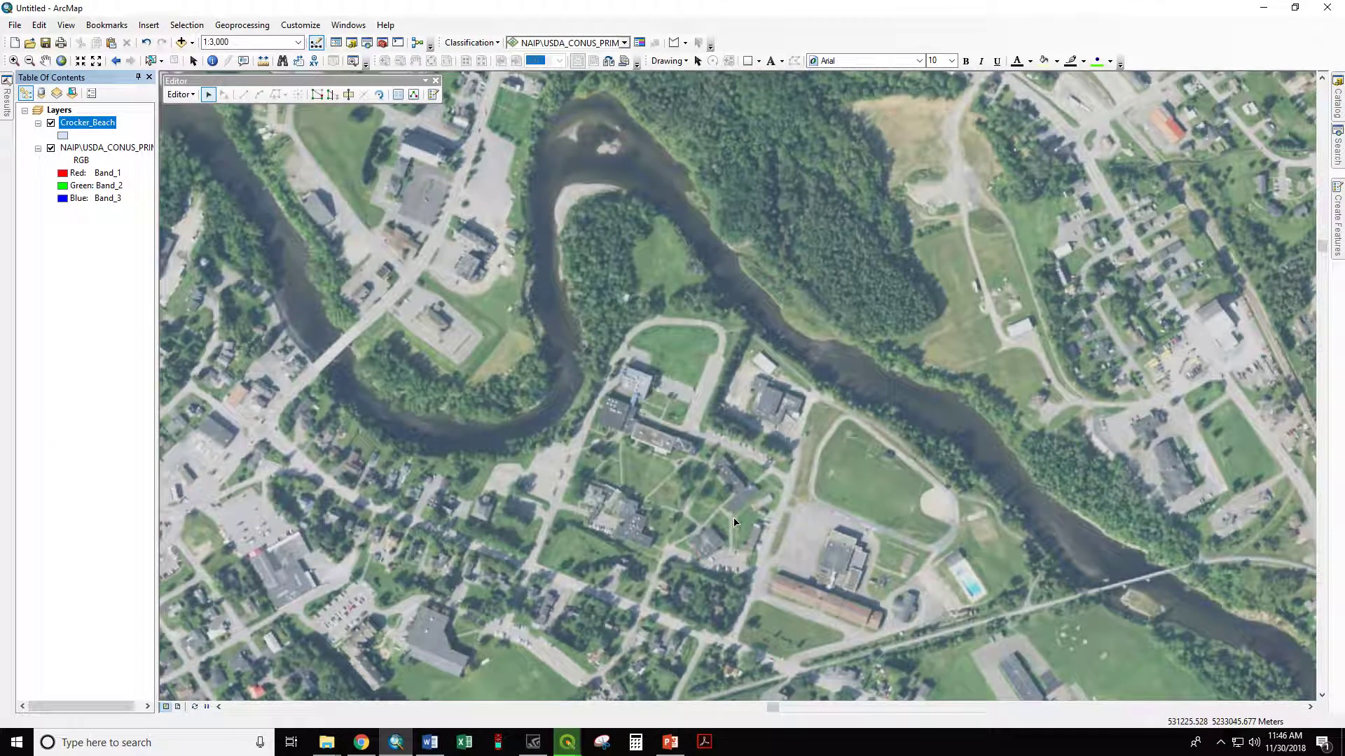
Step: Display the feature creation templates and choose the Crocker_Beach template for drawing polygons
left_click(1338, 224)
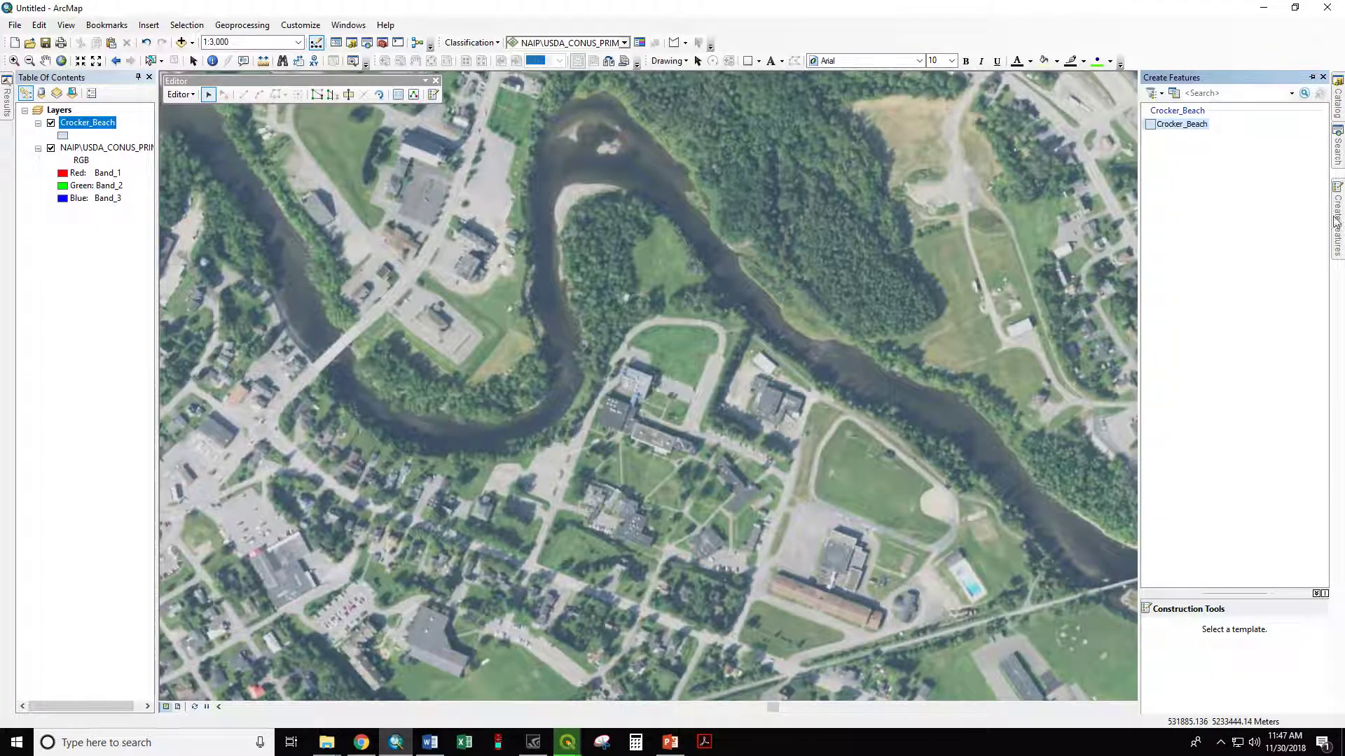
left_click(181, 94)
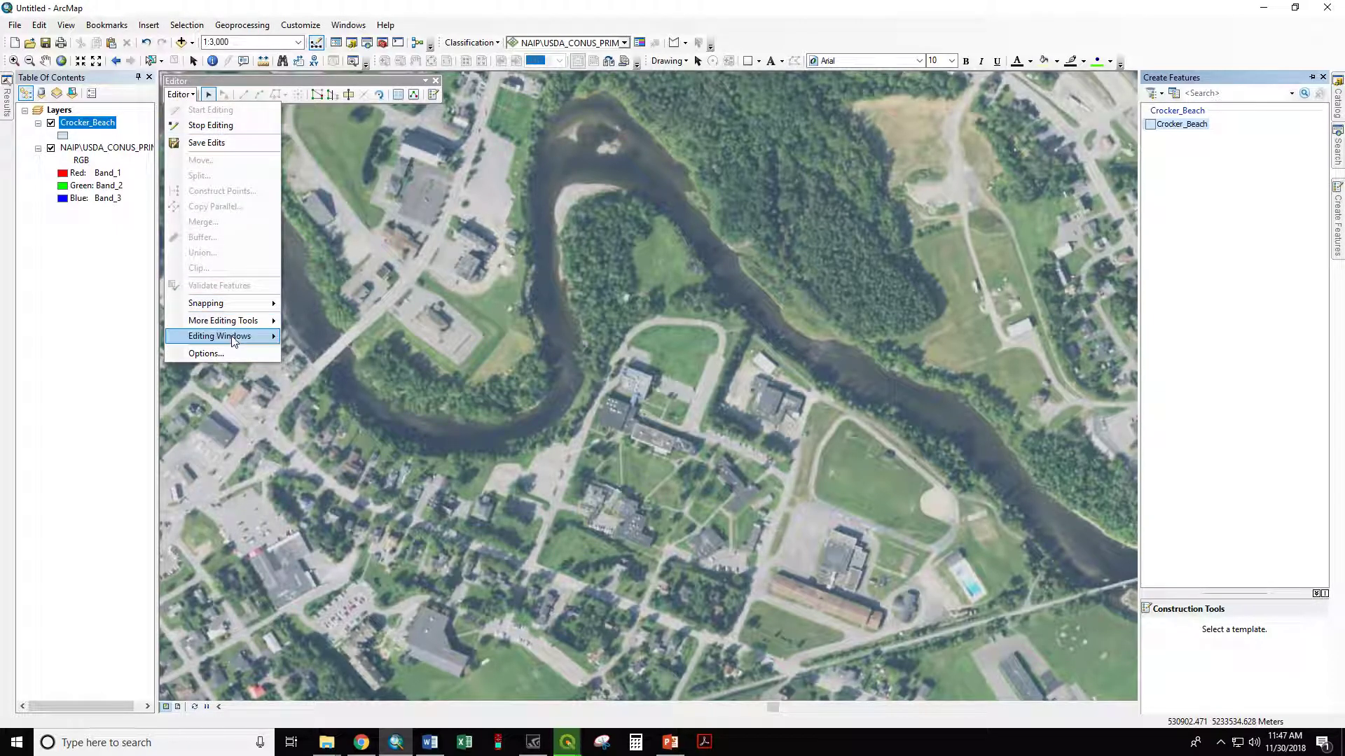
mouse_move(233, 337)
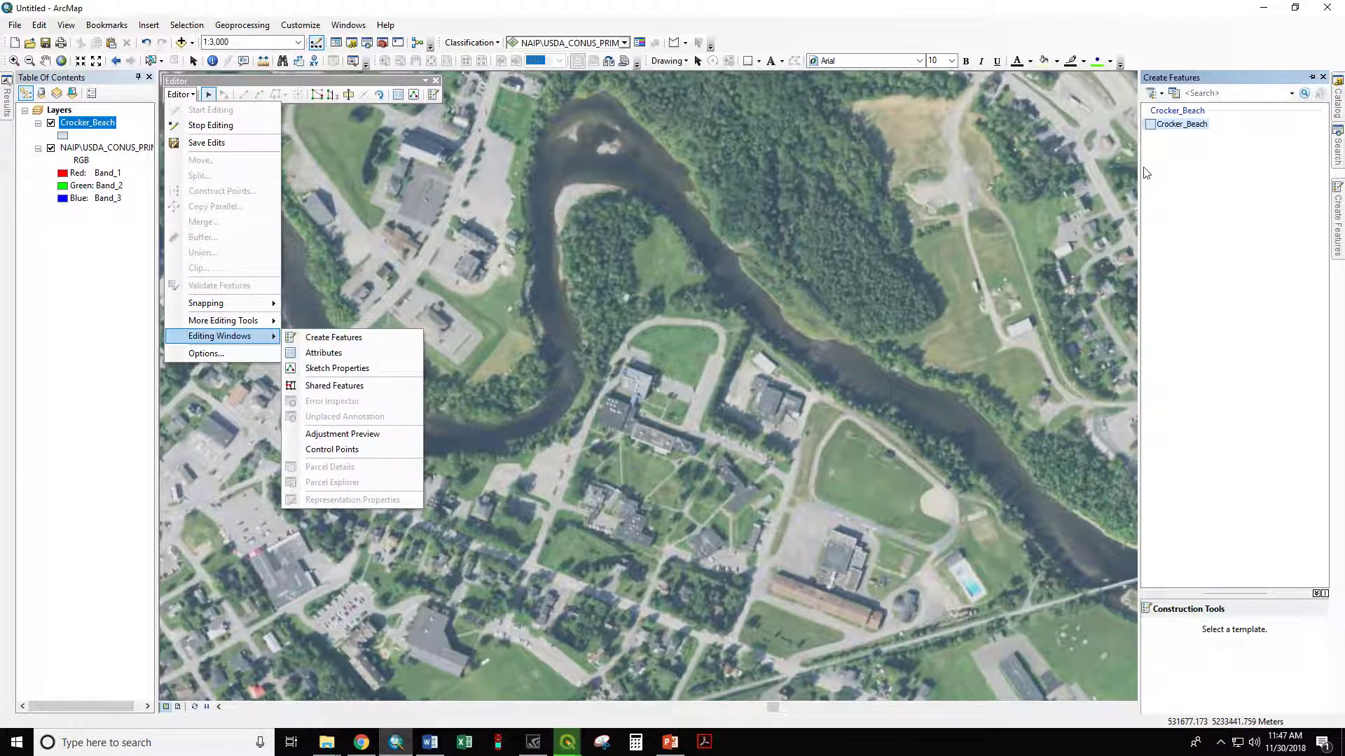
left_click(1206, 178)
left_click(1180, 126)
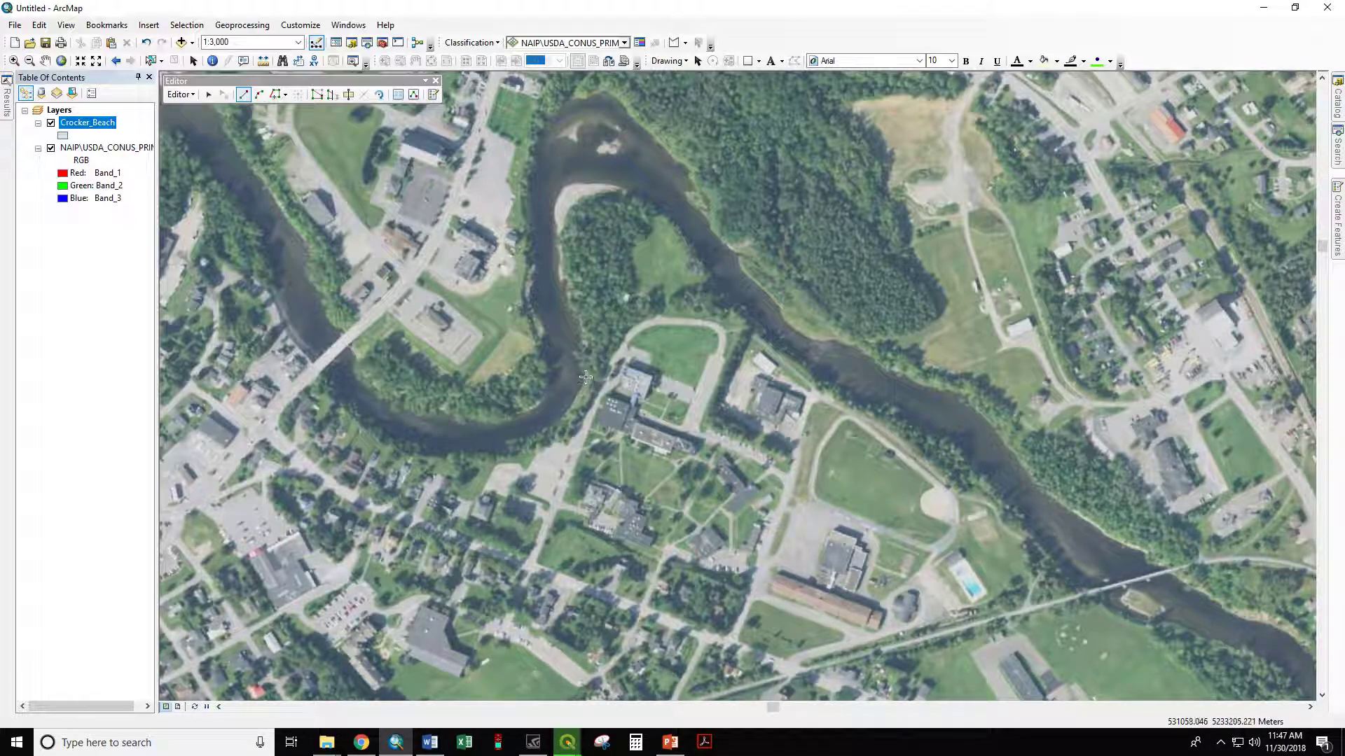
Step: Begin the Crocker_Beach polygon by tracing its southern edge from the west riverbank along the curved road to the east riverbank
left_click(585, 378)
left_click(600, 382)
left_click(614, 350)
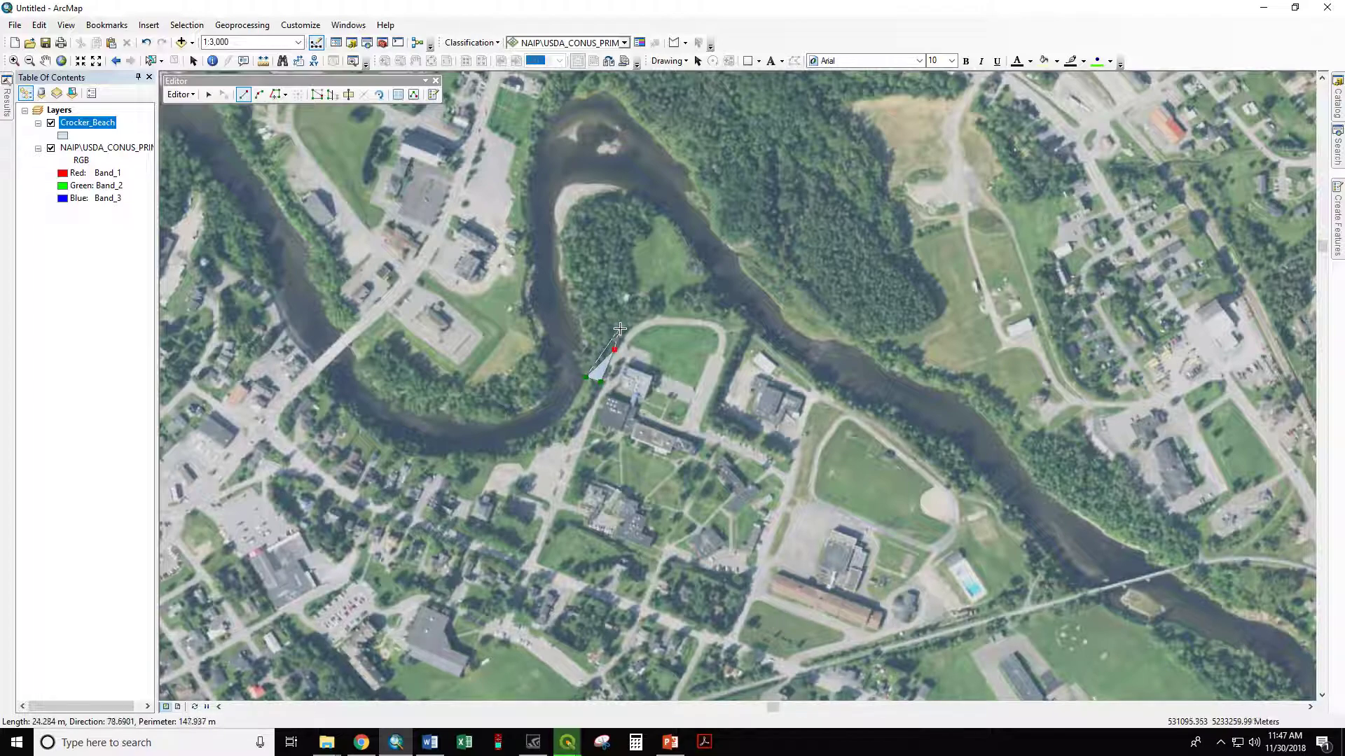
left_click(635, 324)
left_click(662, 316)
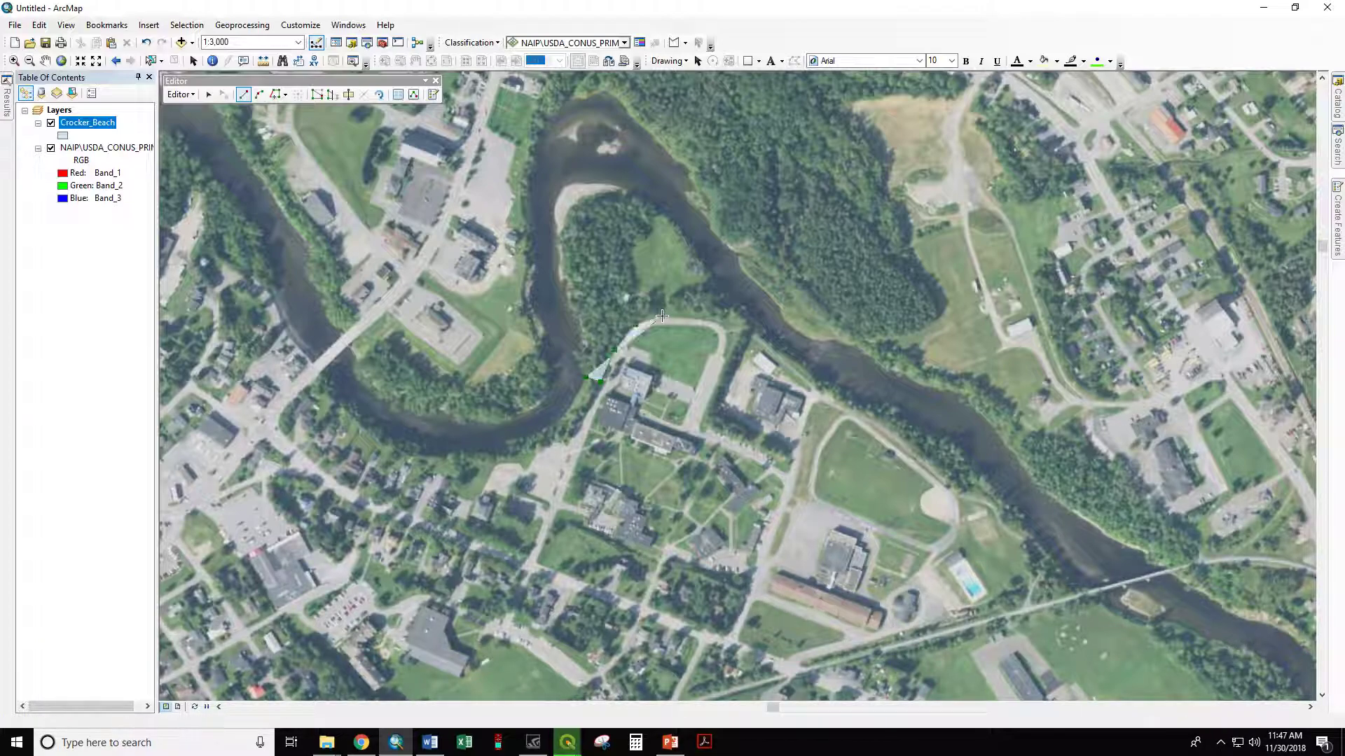
left_click(691, 317)
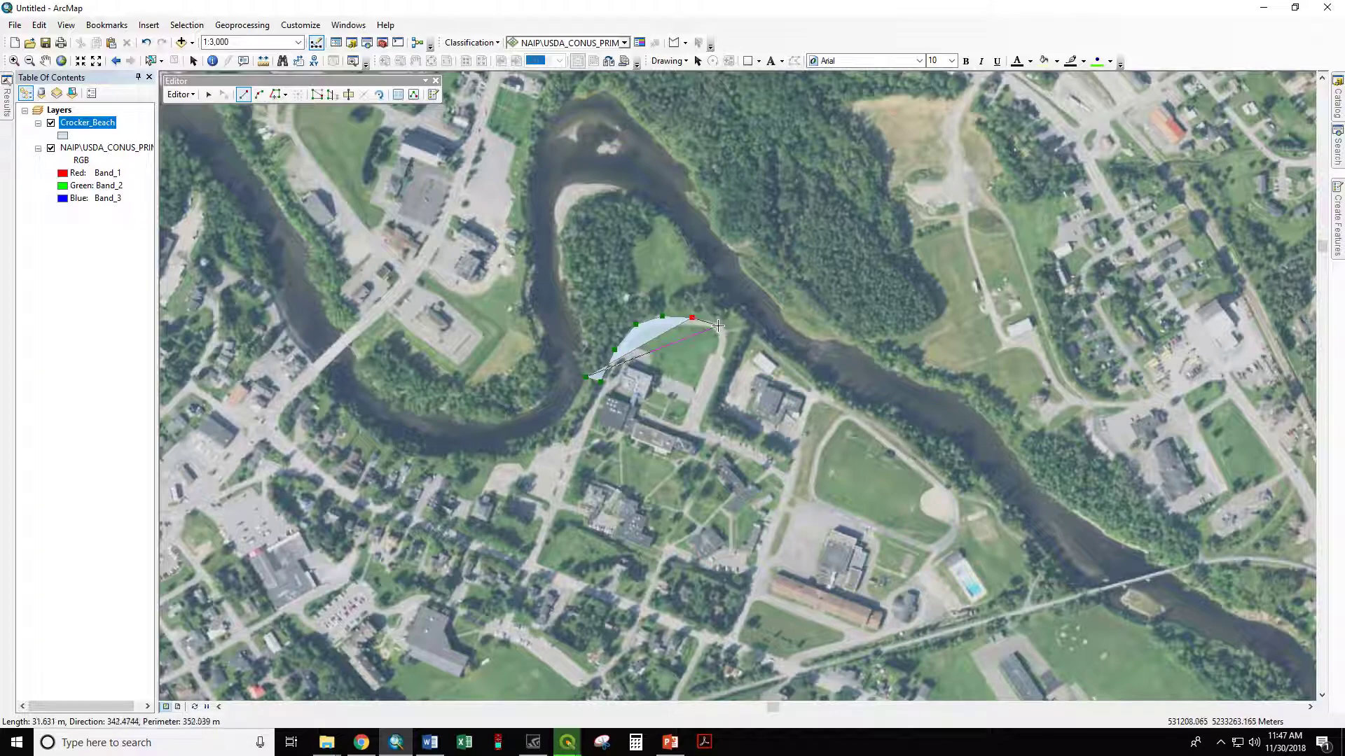
left_click(723, 325)
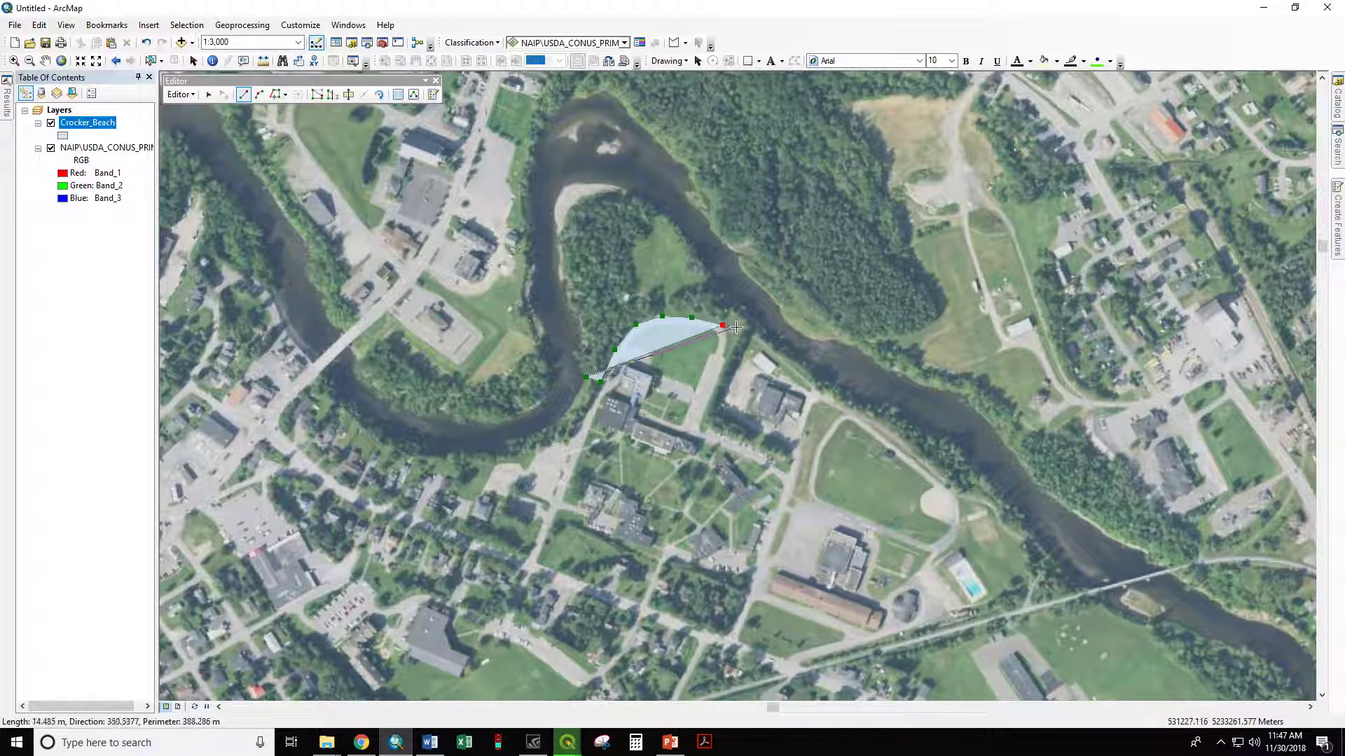
left_click(749, 323)
Step: Continue the polygon outline northwest along the eastern riverbank to the sandy beach at the peninsula's northern tip
left_click(730, 303)
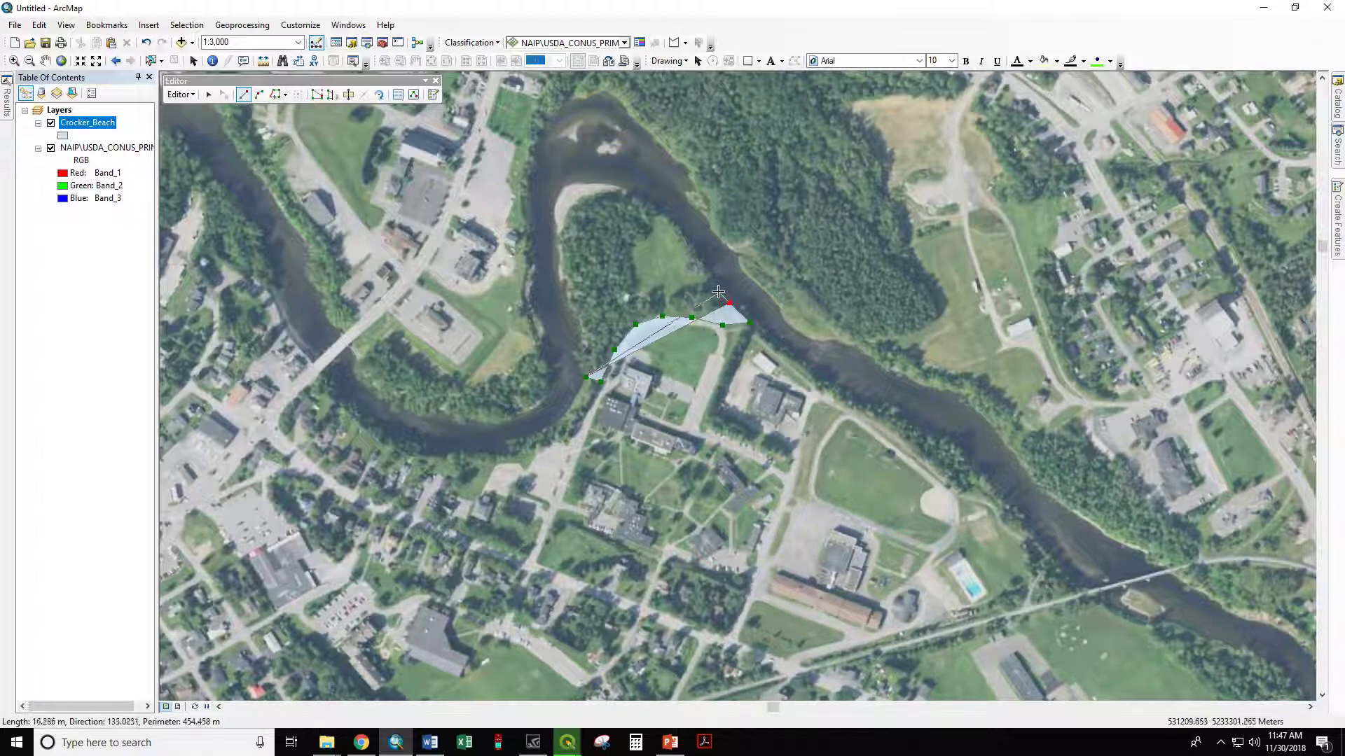
left_click(716, 281)
left_click(696, 256)
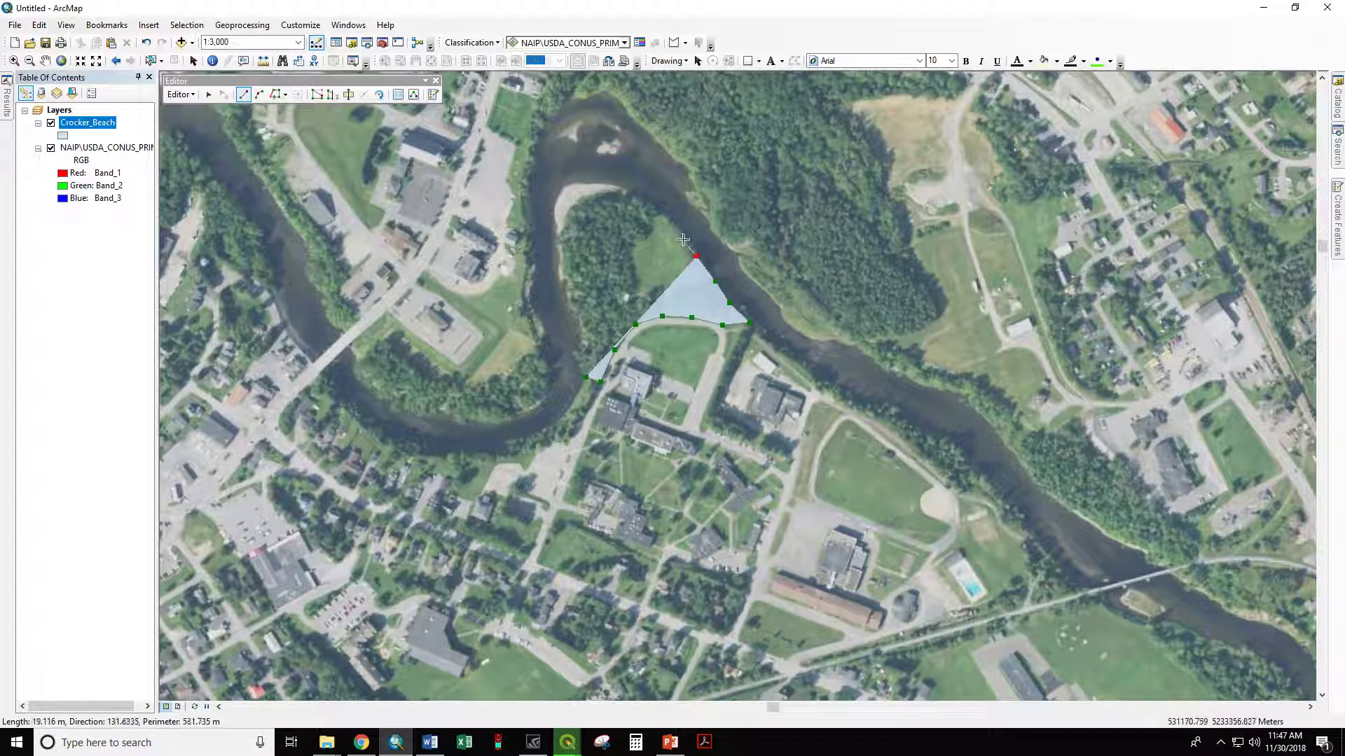
left_click(669, 224)
left_click(644, 204)
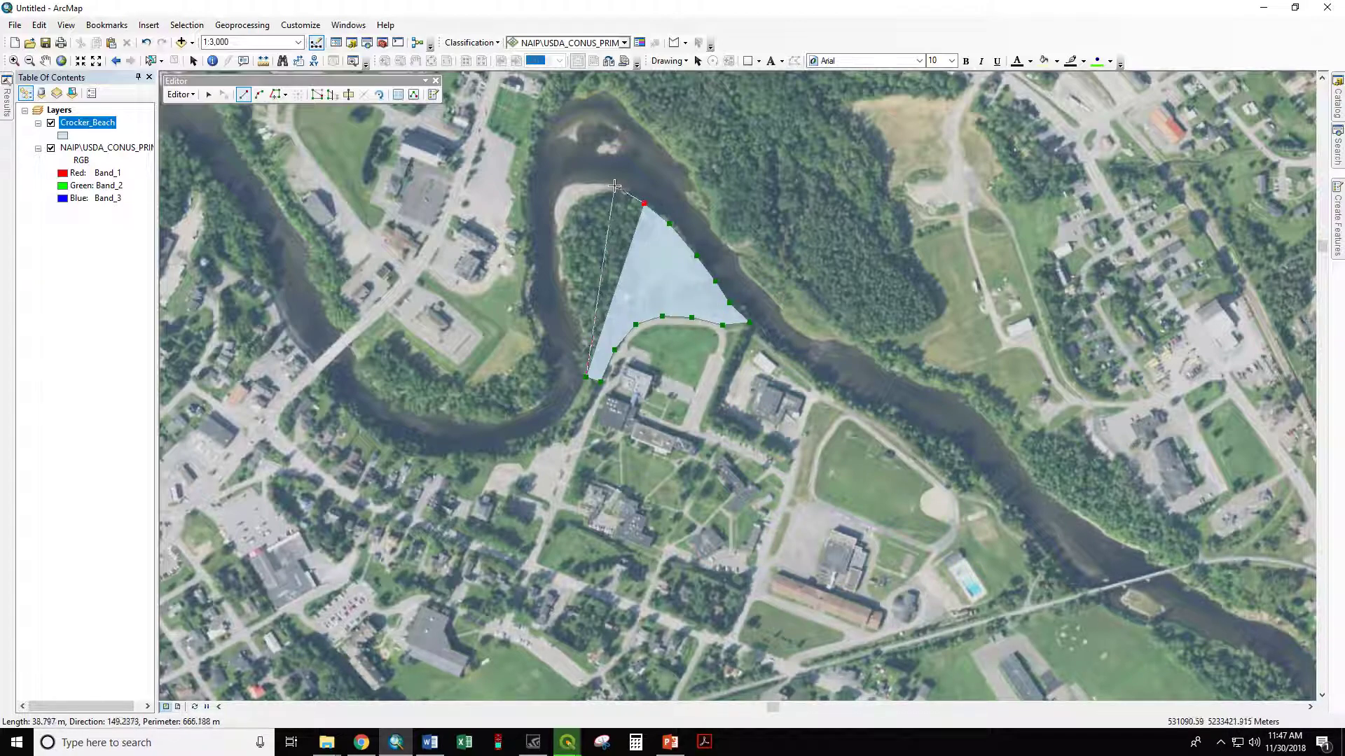
left_click(615, 186)
left_click(574, 186)
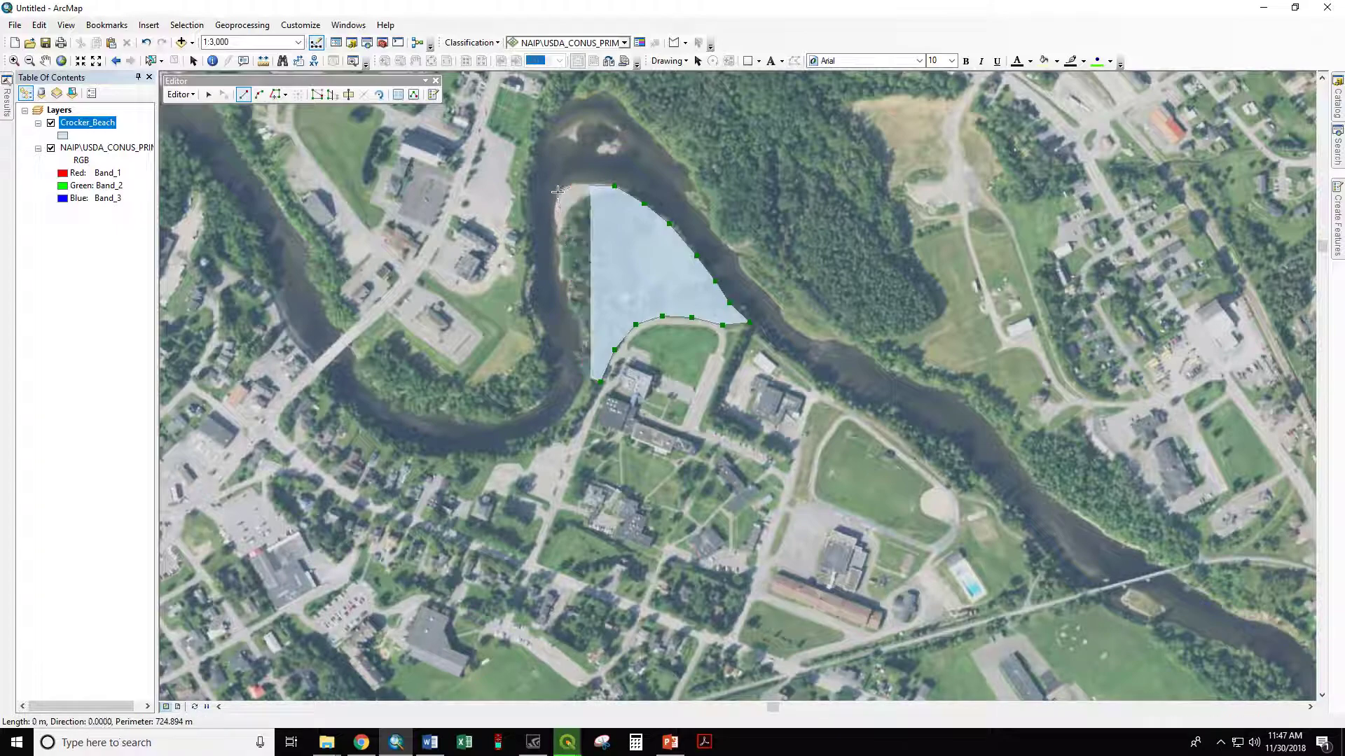
Step: Trace the beach corner and the western riverbank south to the starting point, and finish the polygon sketch
left_click(558, 192)
left_click(556, 217)
left_click(561, 254)
left_click(562, 272)
left_click(570, 291)
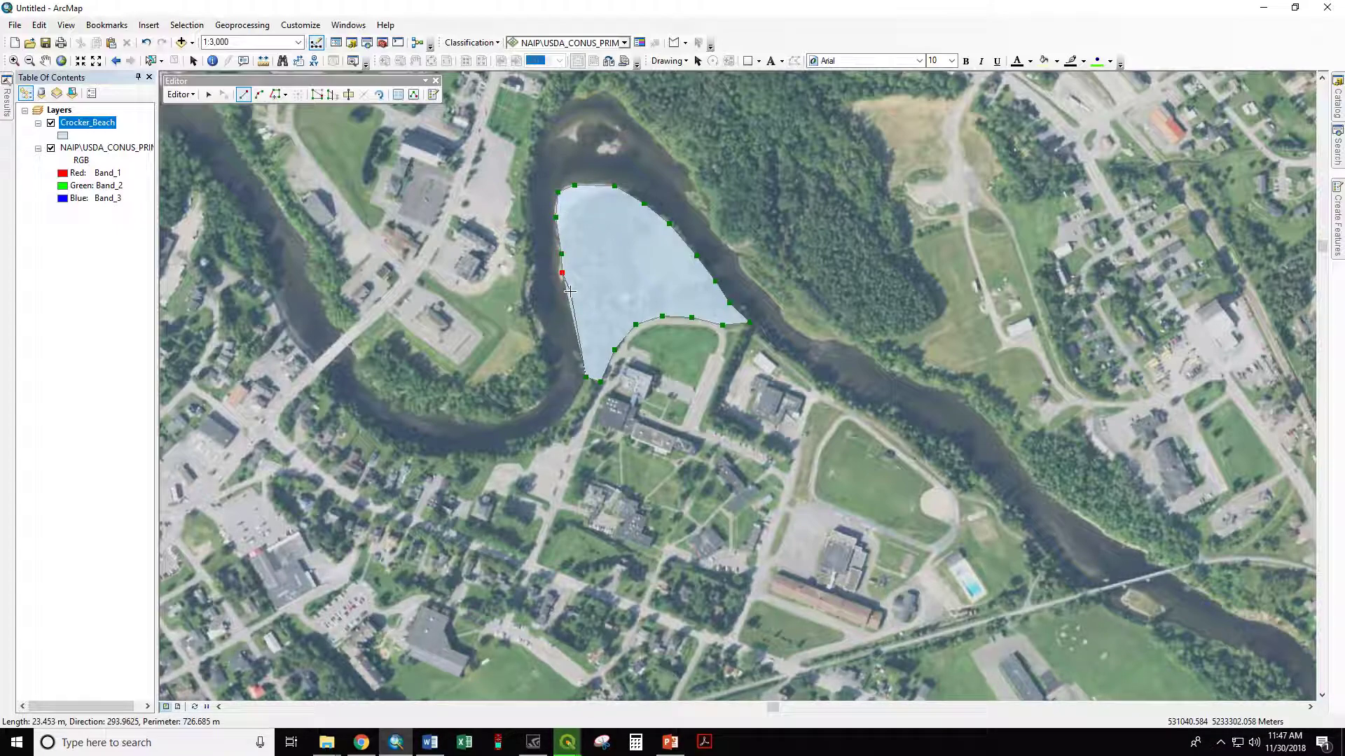
left_click(577, 315)
left_click(584, 346)
left_click(586, 360)
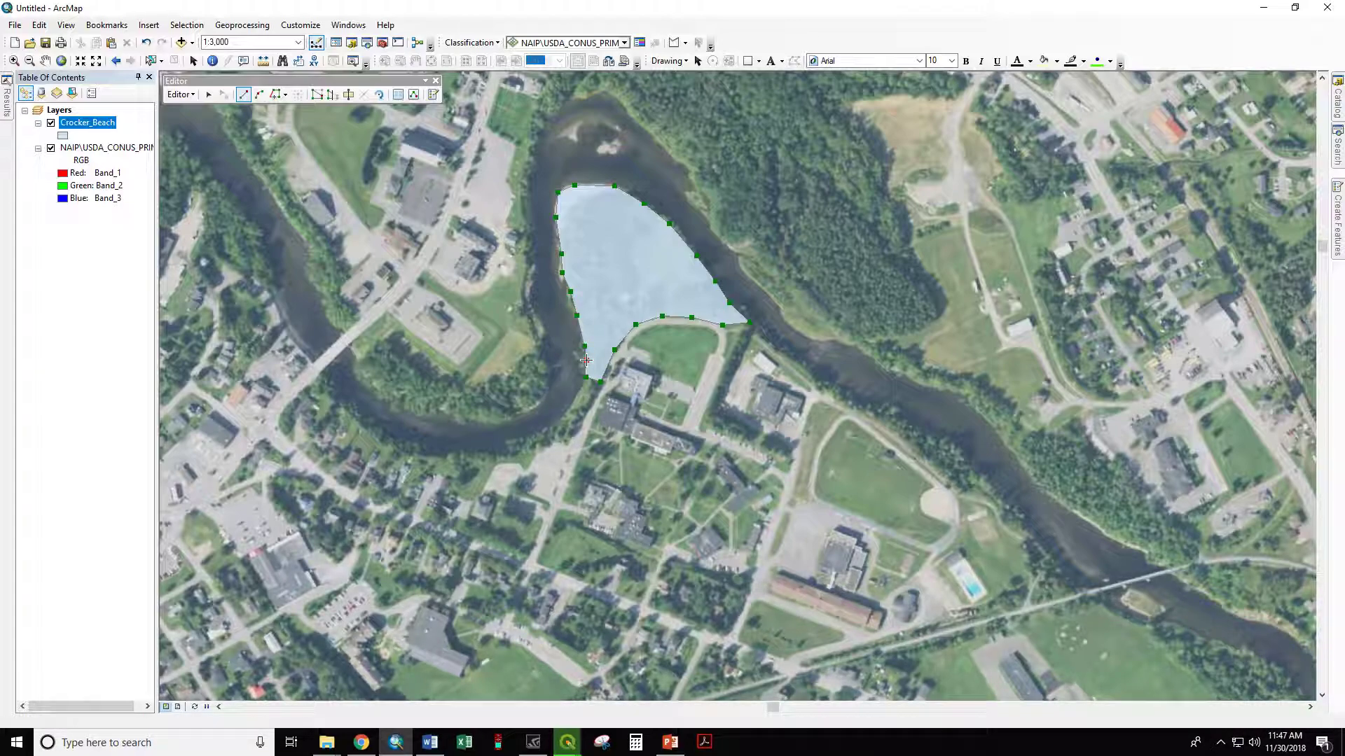
right_click(586, 360)
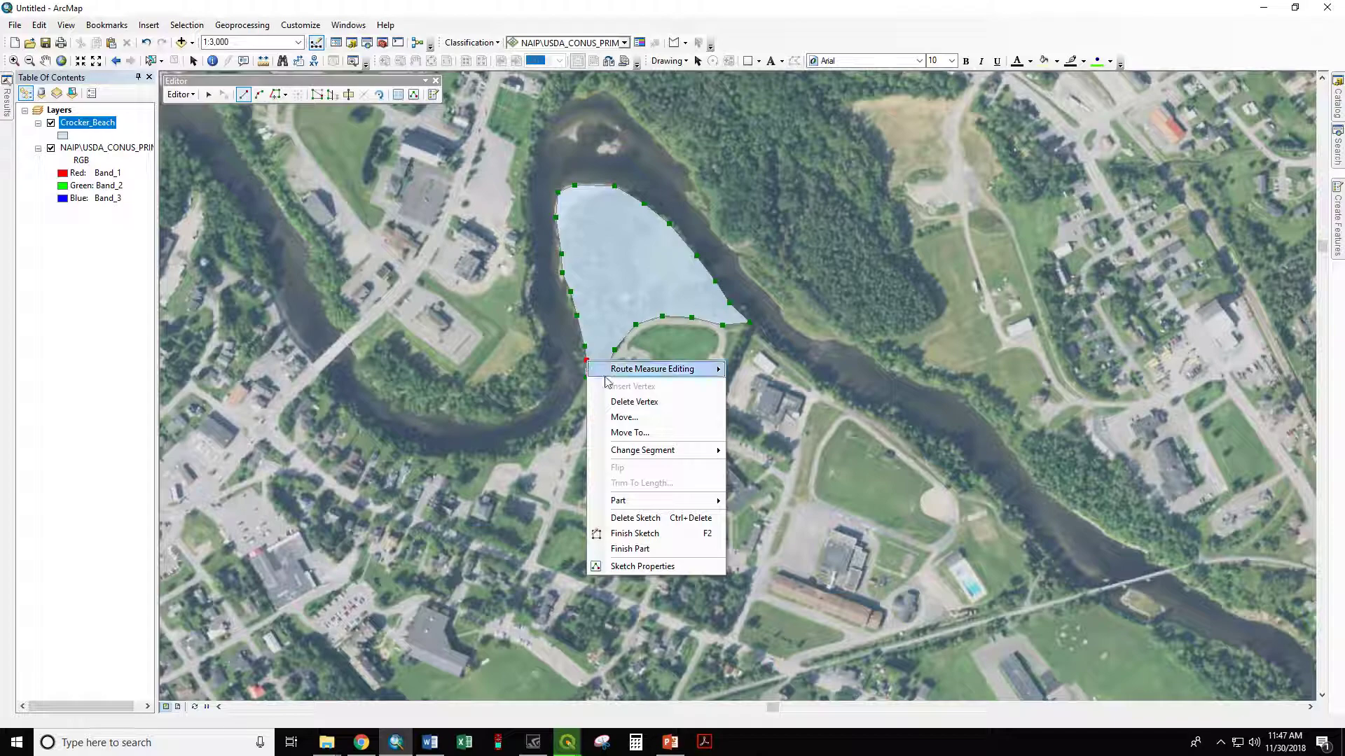
left_click(650, 536)
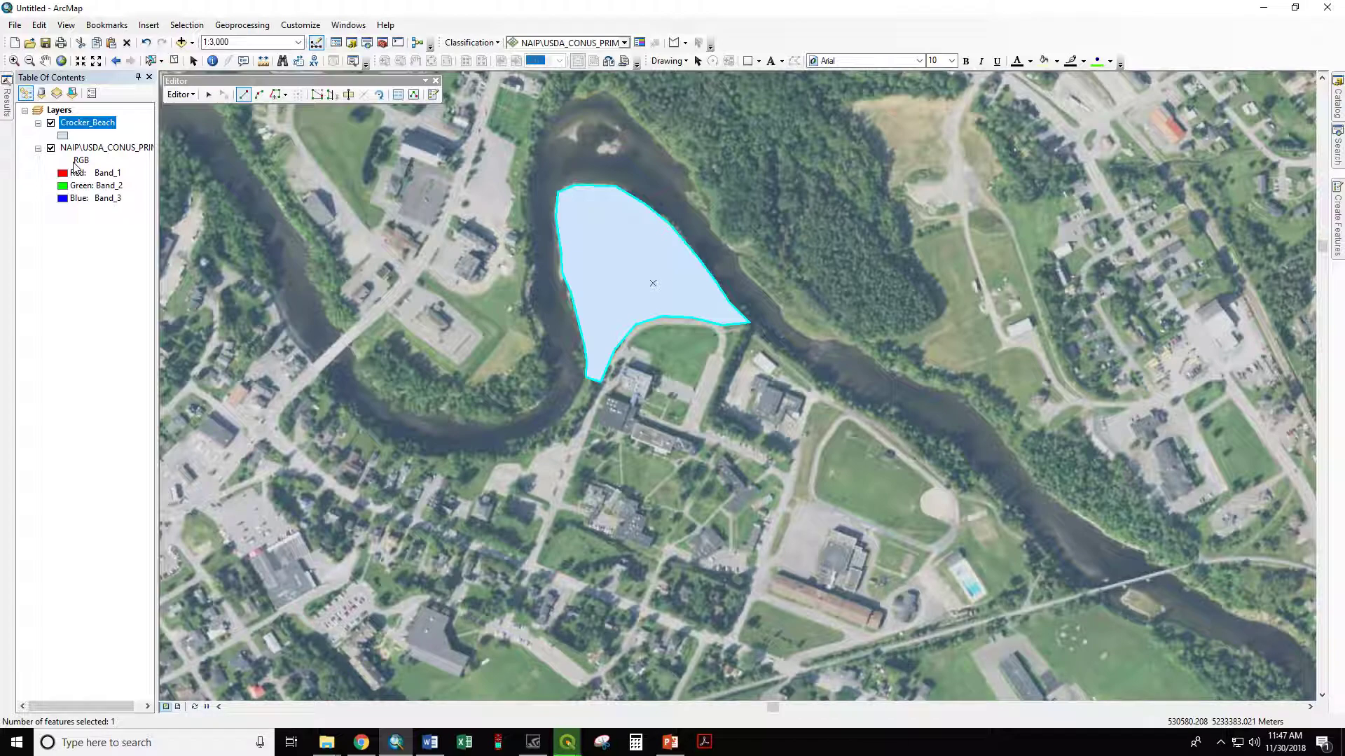
Step: Stop the edit session and save the edits to the Crocker_Beach layer
left_click(179, 96)
left_click(210, 127)
left_click(623, 414)
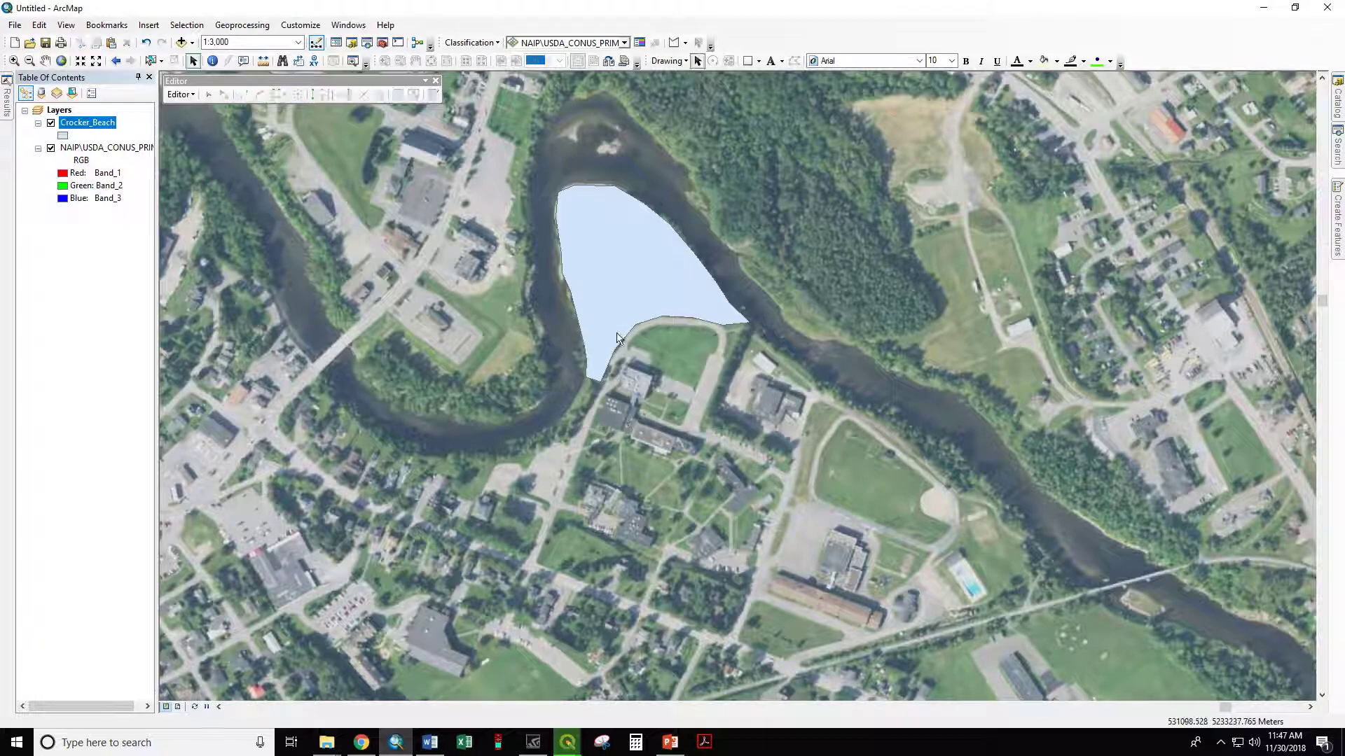
Step: Symbolize the Crocker_Beach layer with a Hollow fill and a yellow outline of width 1
left_click(63, 136)
left_click(547, 330)
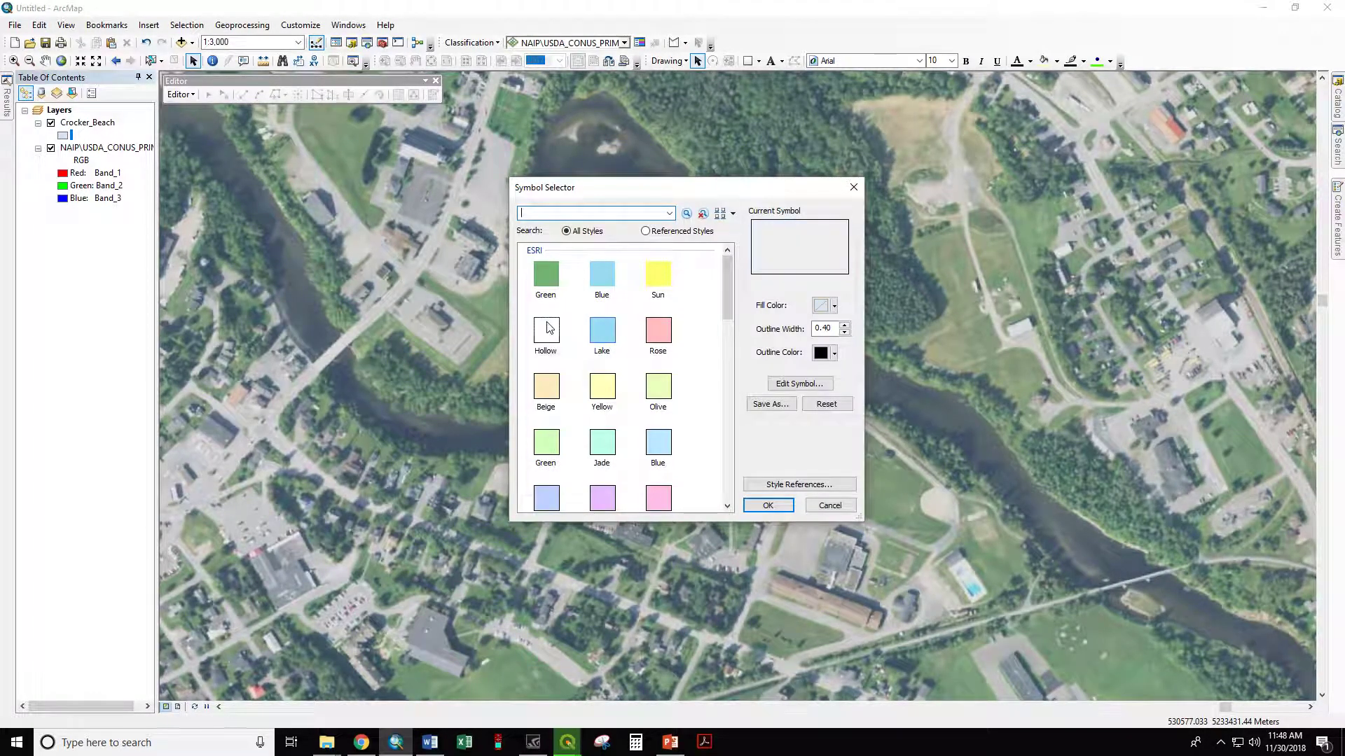
left_click(825, 353)
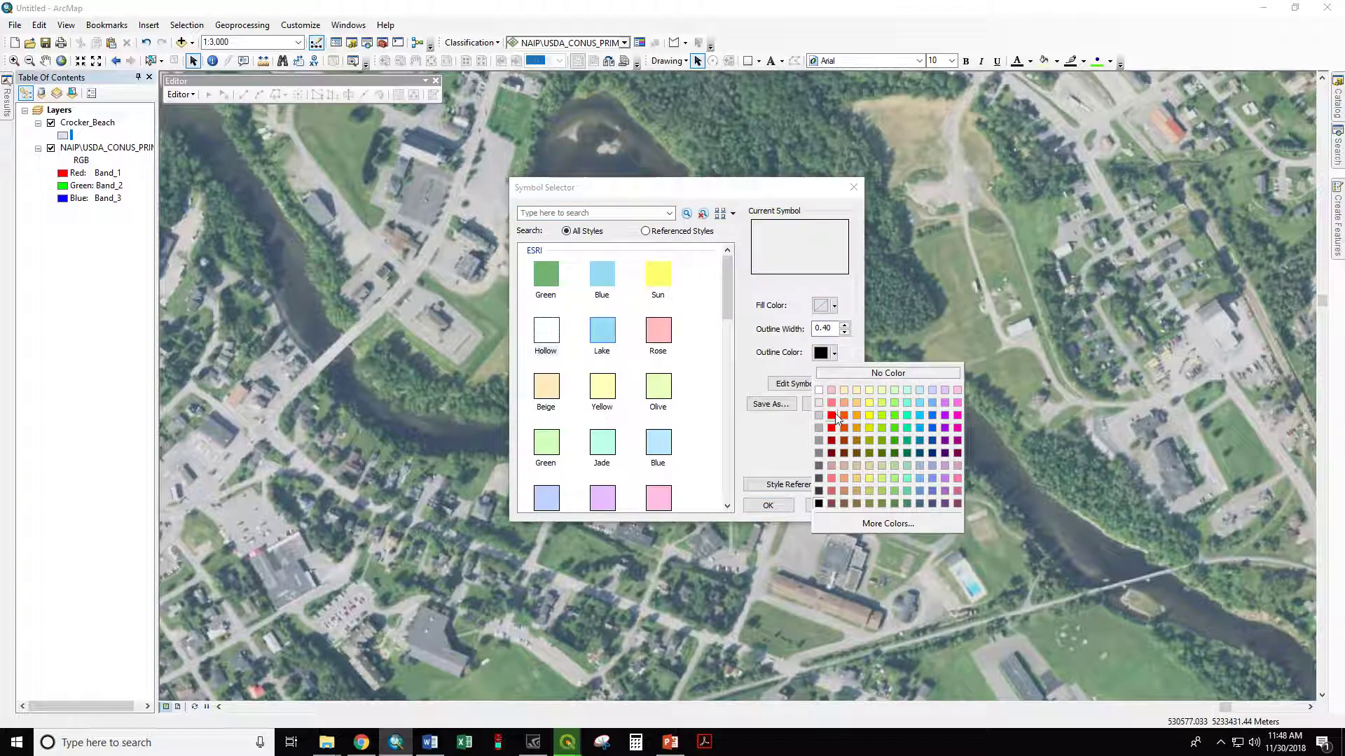
left_click(870, 415)
left_click(844, 325)
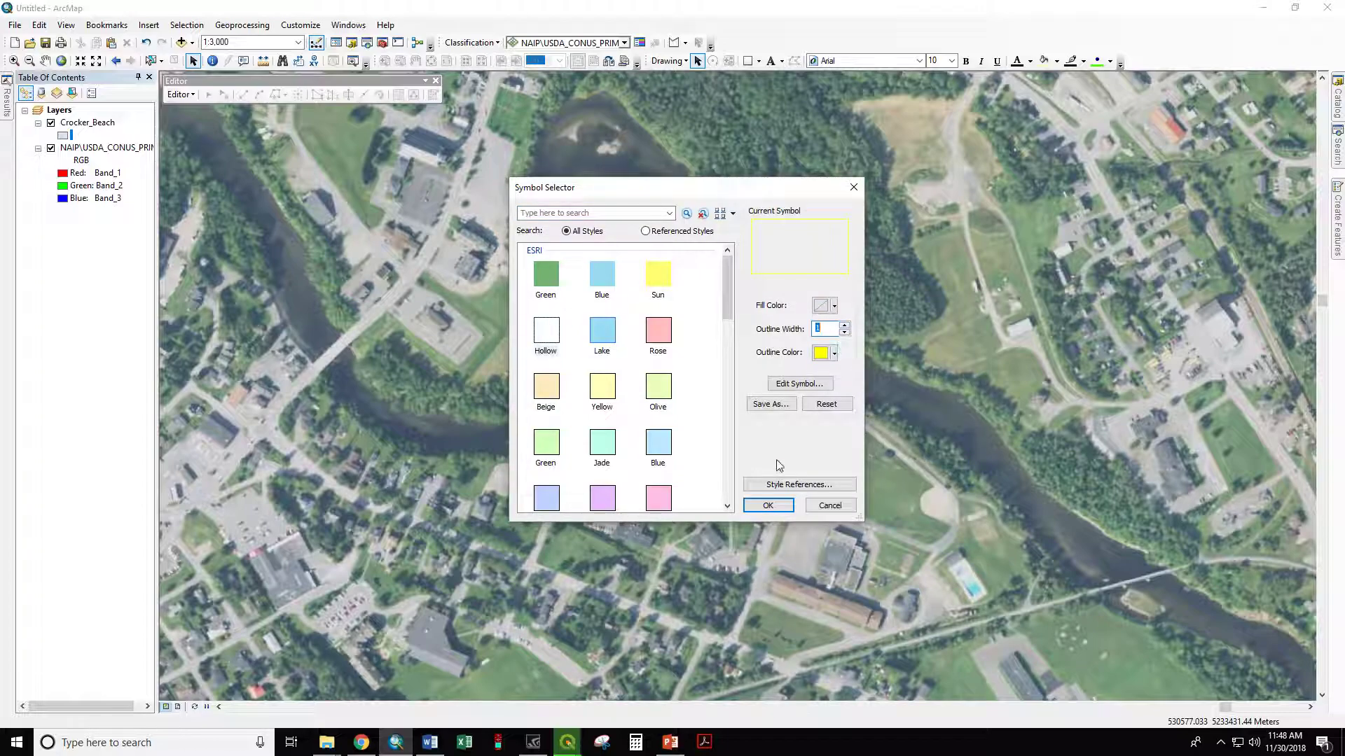
left_click(768, 506)
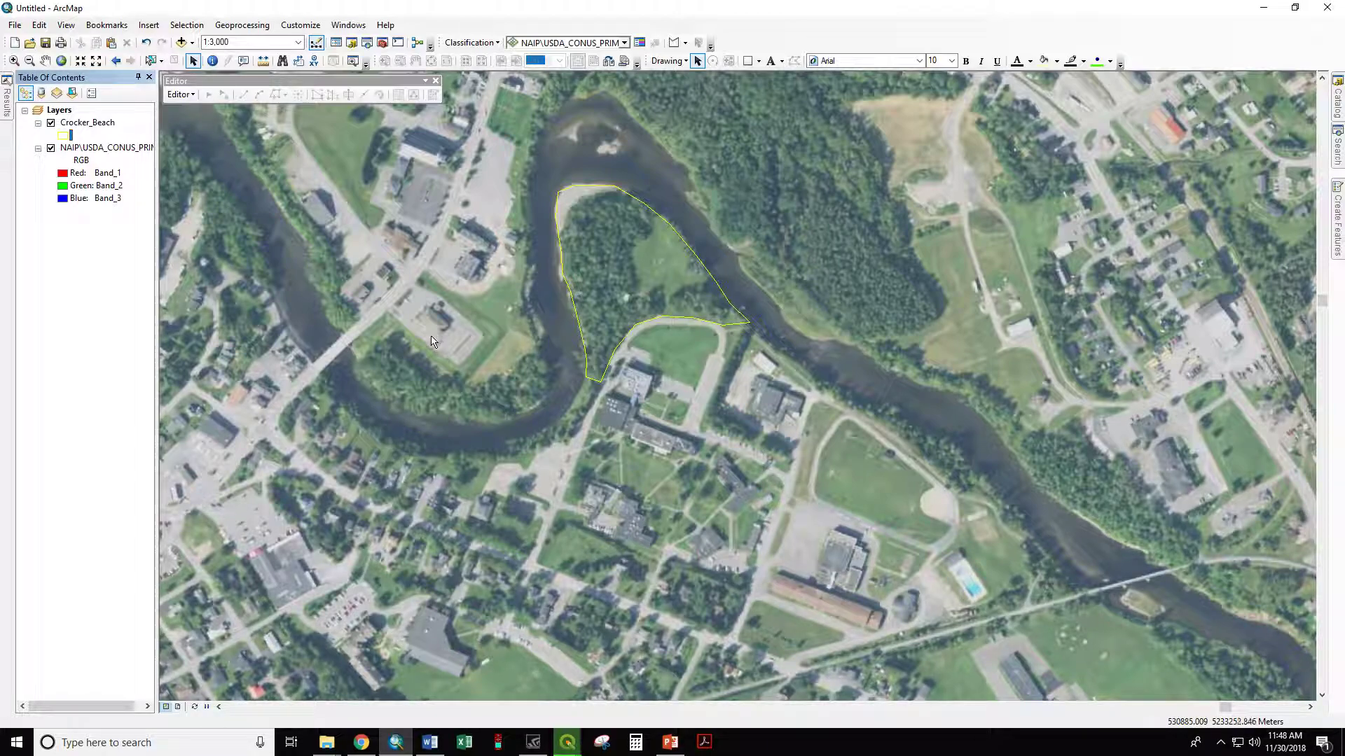
Step: Add a field named Acres of type Double to the attribute table of the Crocker_Beach layer
right_click(86, 126)
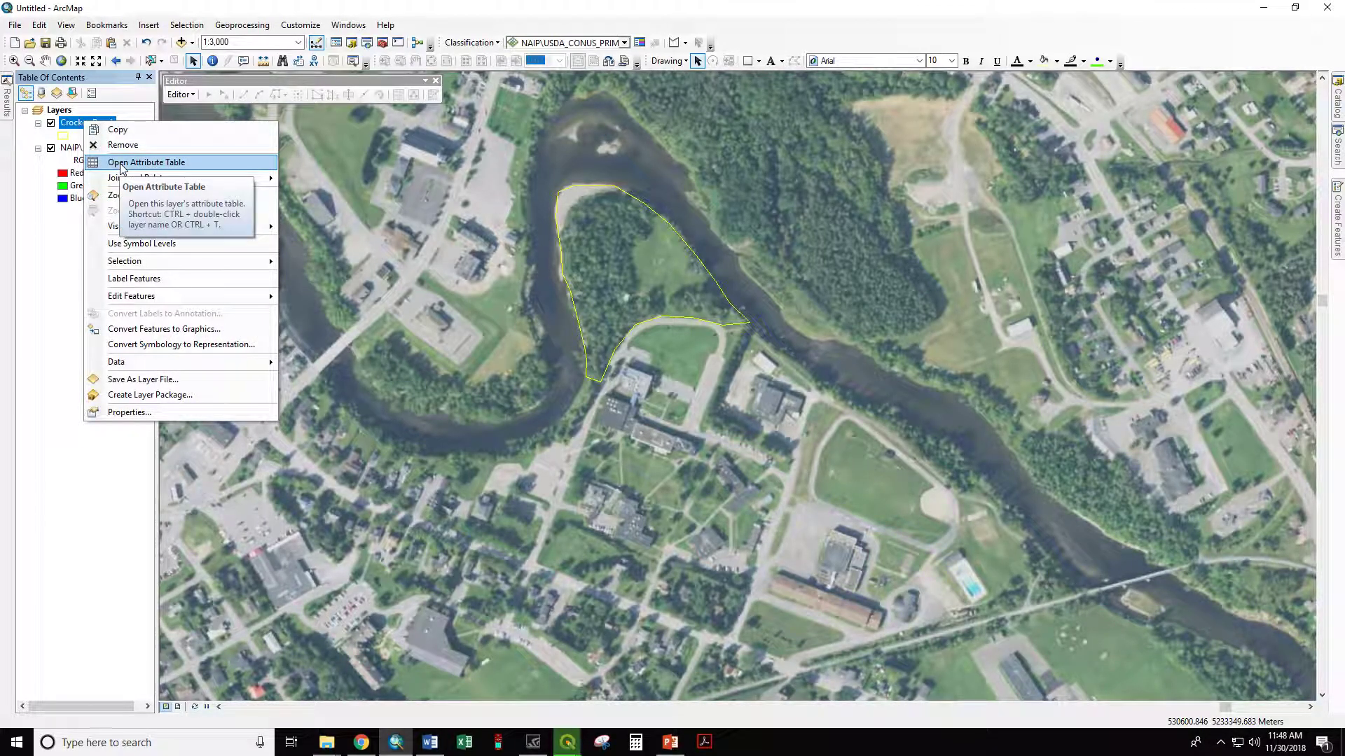
left_click(121, 164)
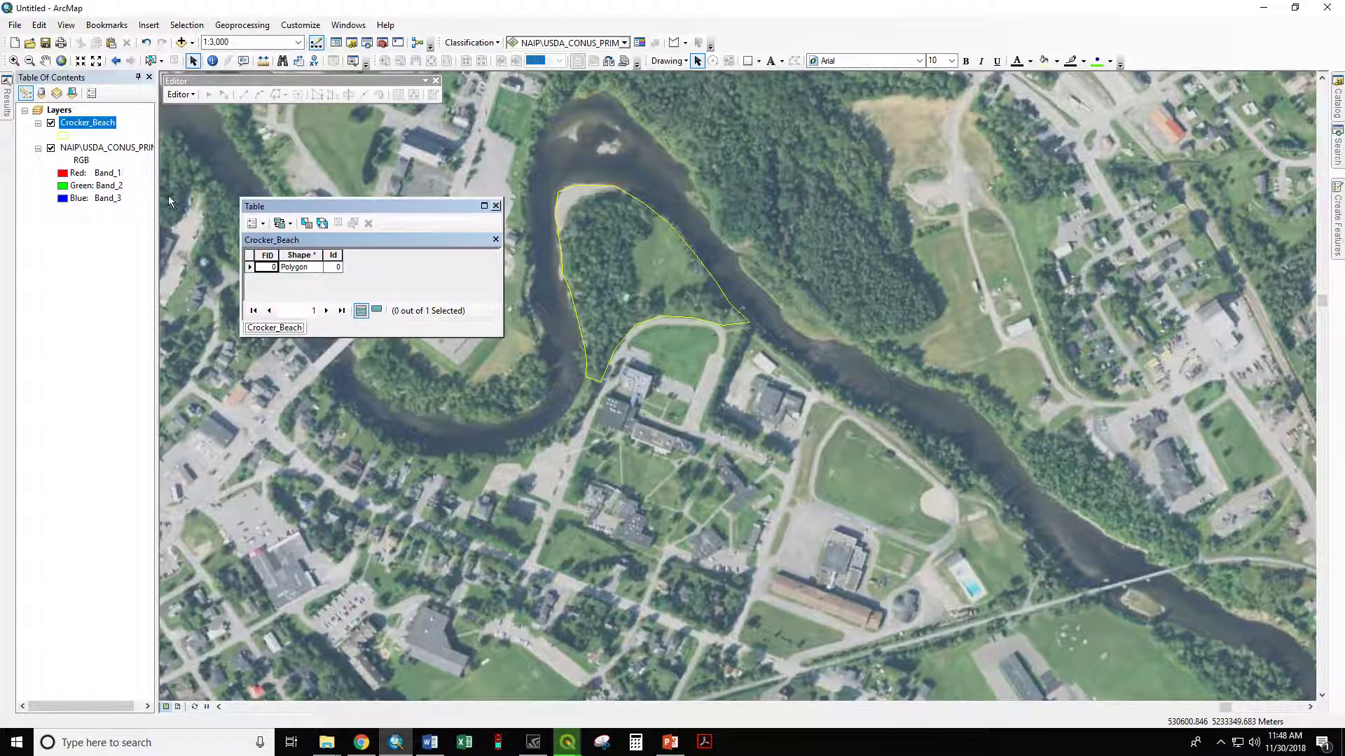
left_click(264, 224)
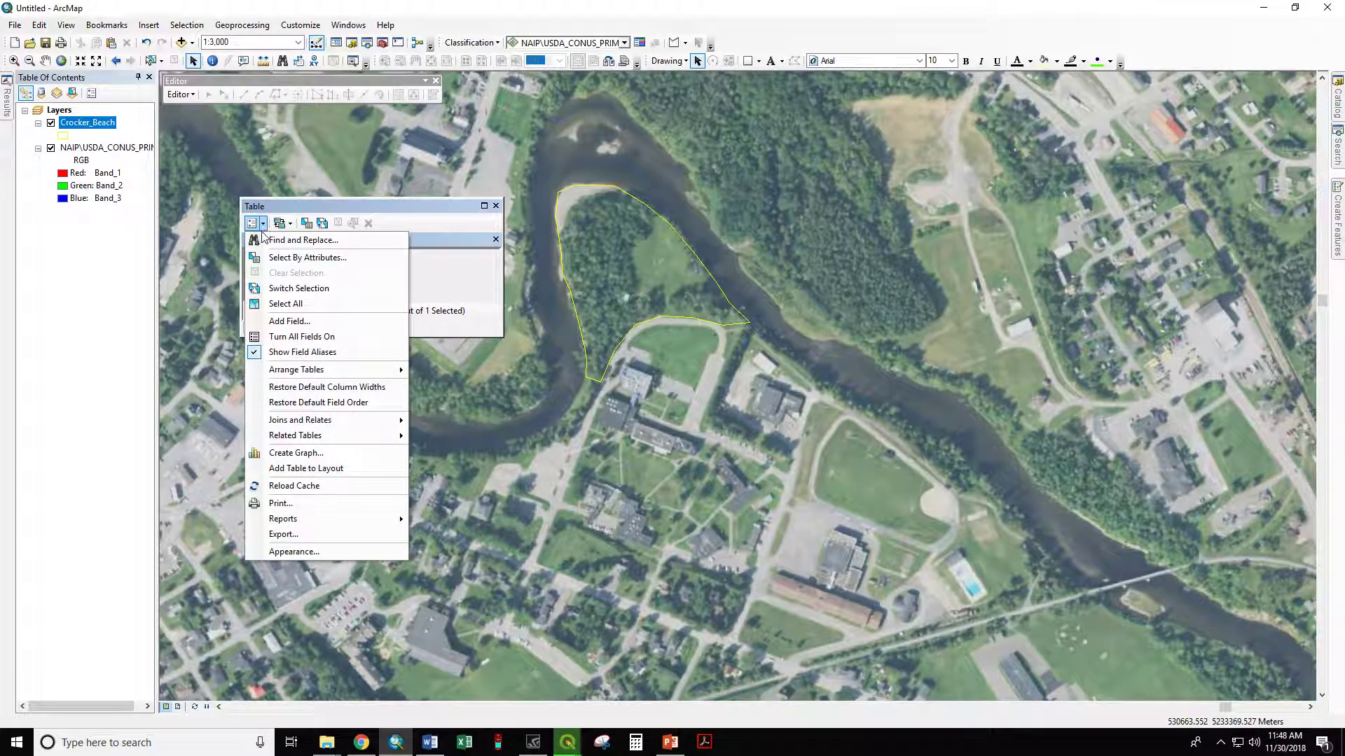
left_click(294, 321)
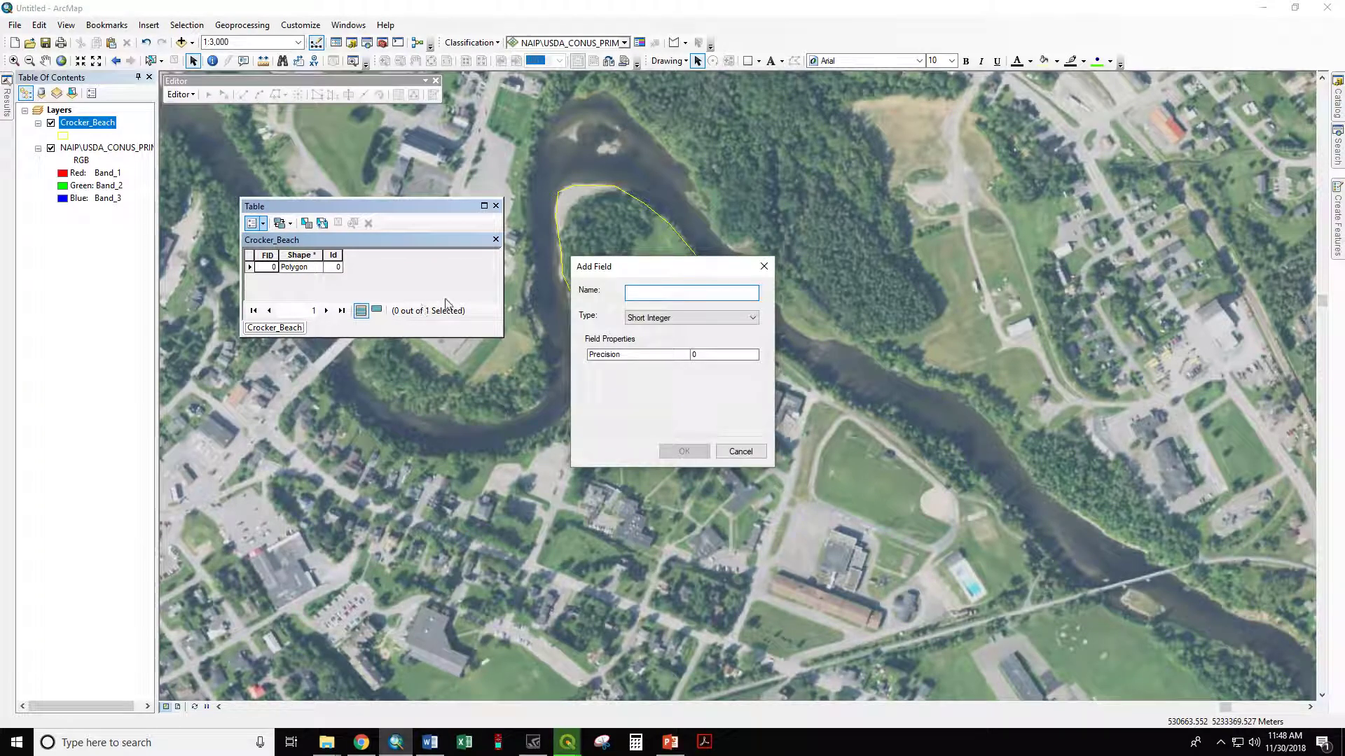
type("Acres")
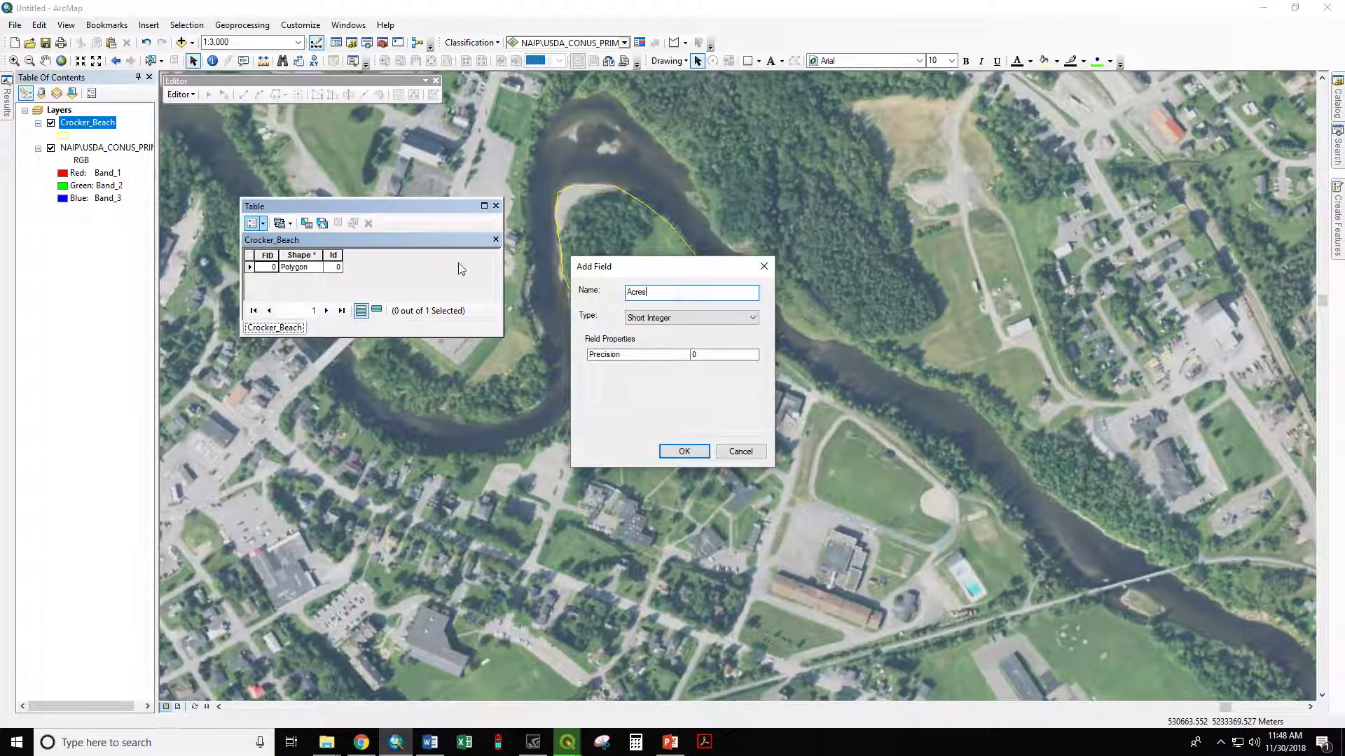
left_click(641, 318)
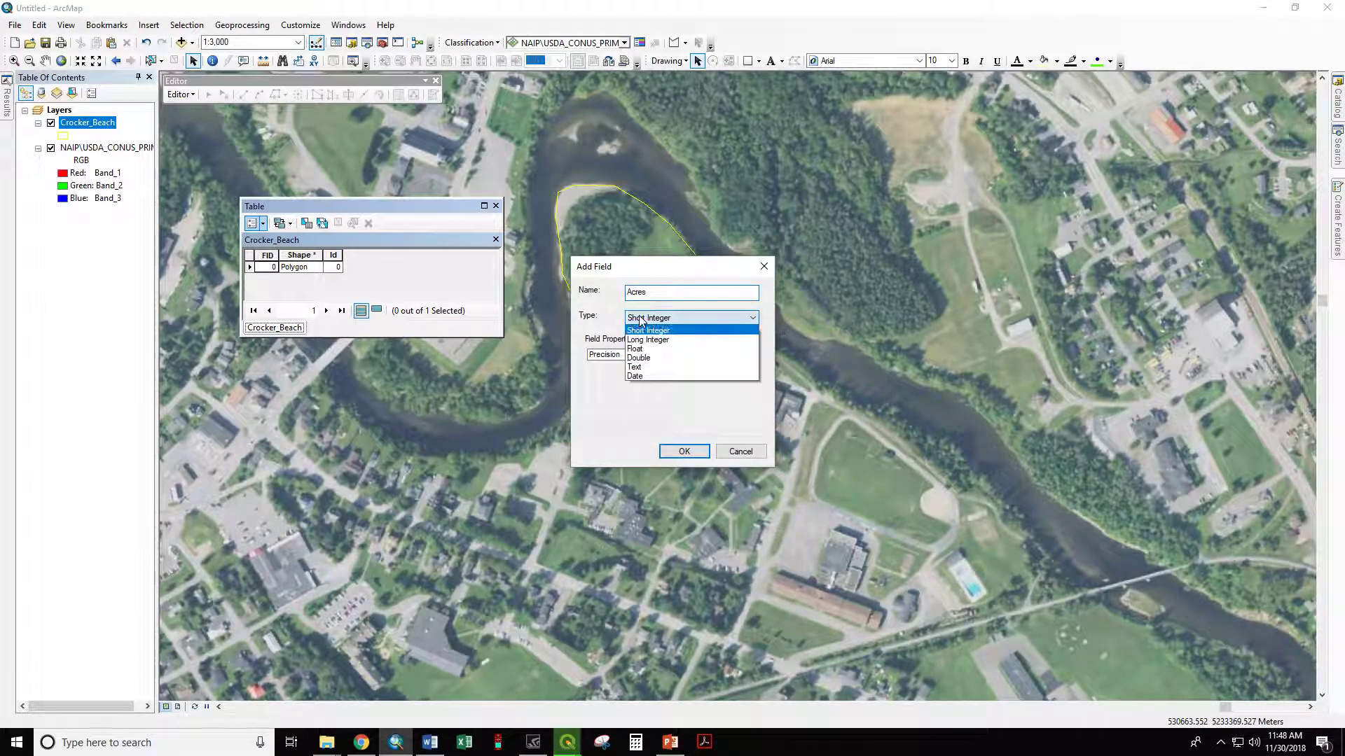
left_click(646, 359)
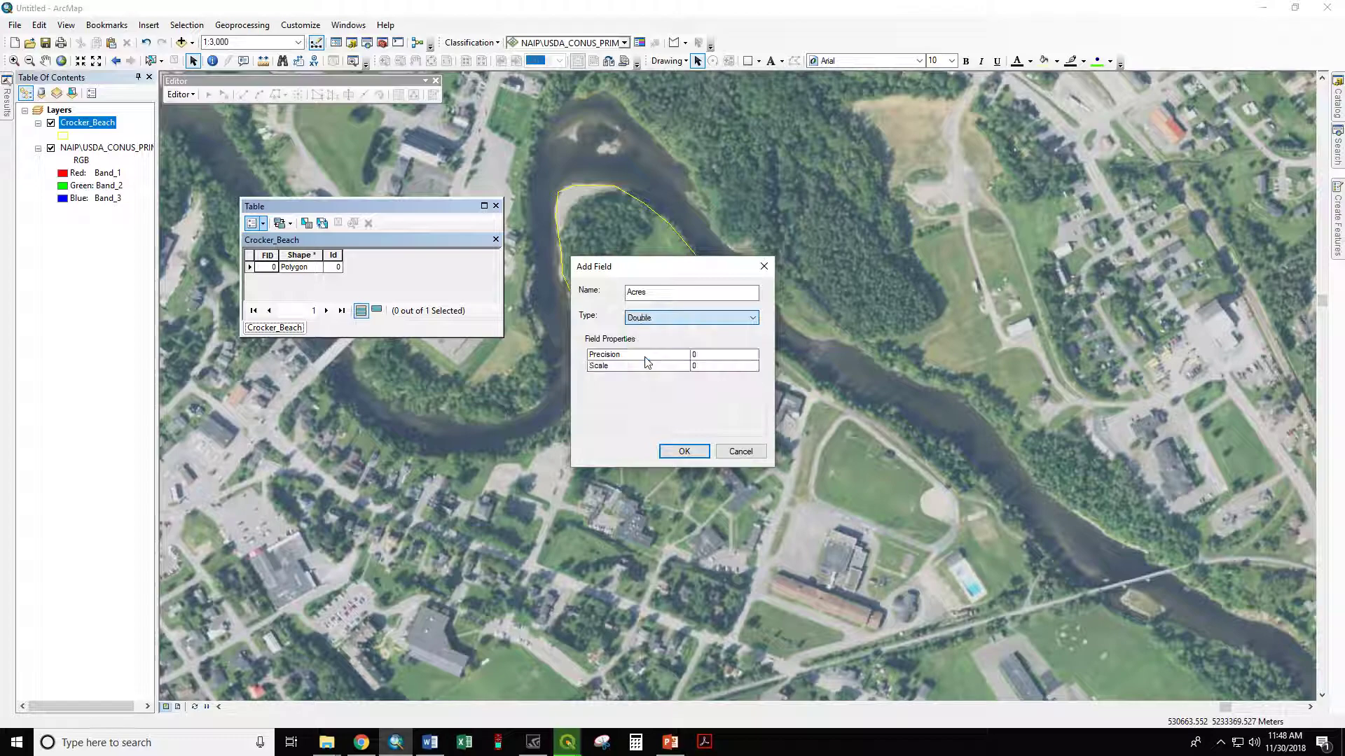
left_click(684, 452)
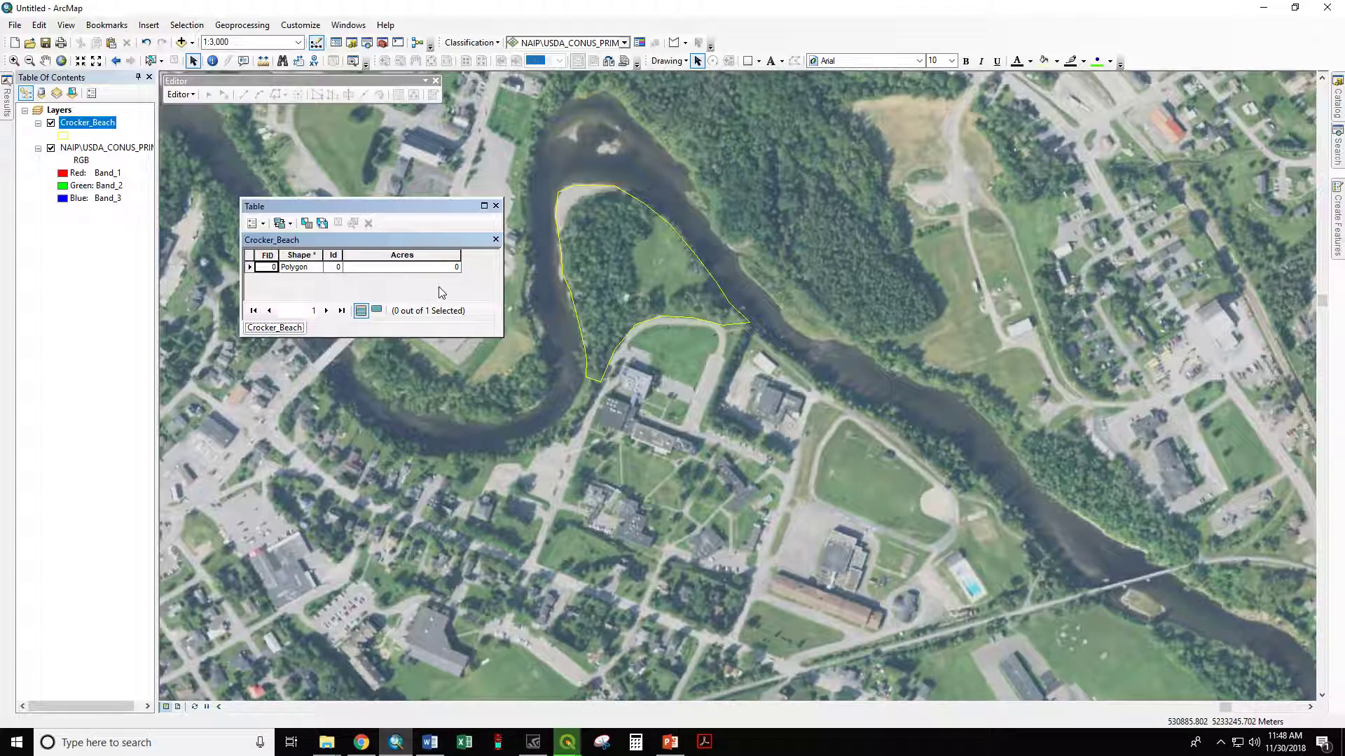
Step: Calculate the Acres field as polygon area in Acres US using the data source's coordinate system, and close the table
right_click(406, 255)
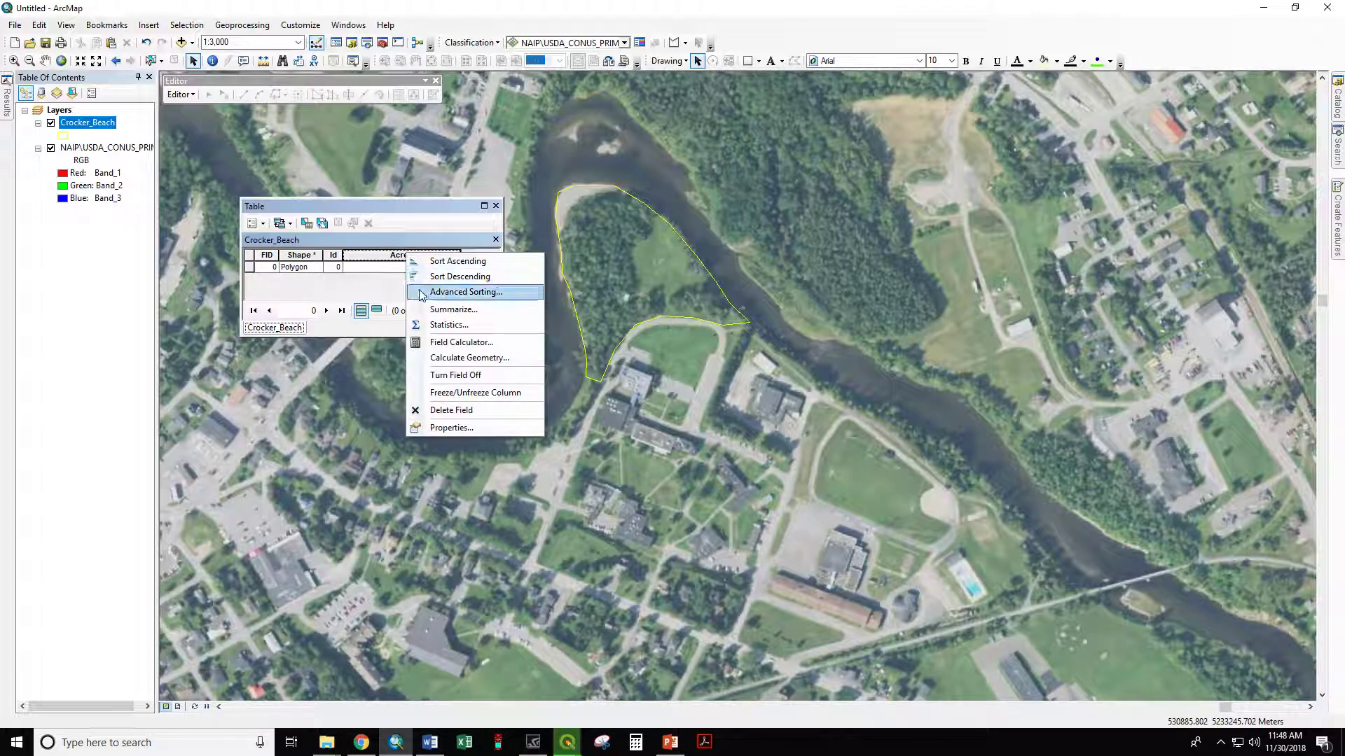
left_click(462, 360)
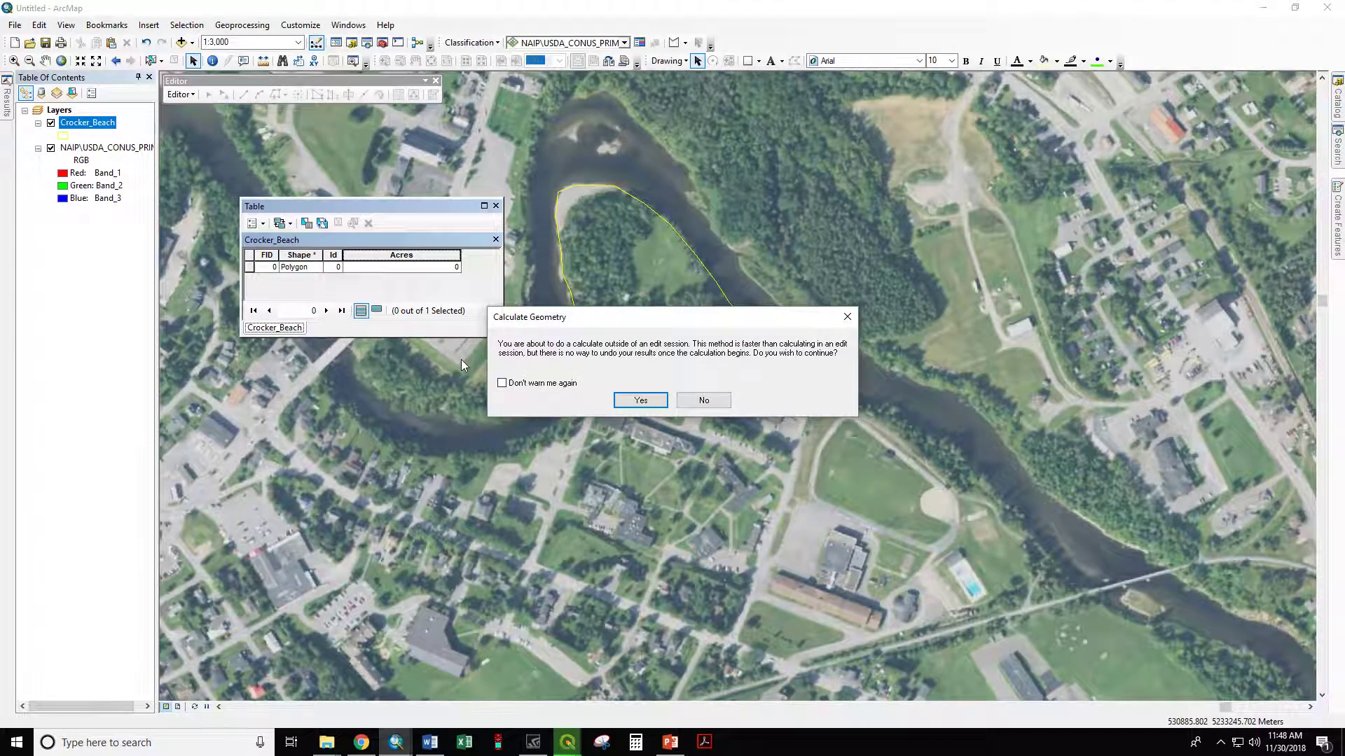
left_click(638, 399)
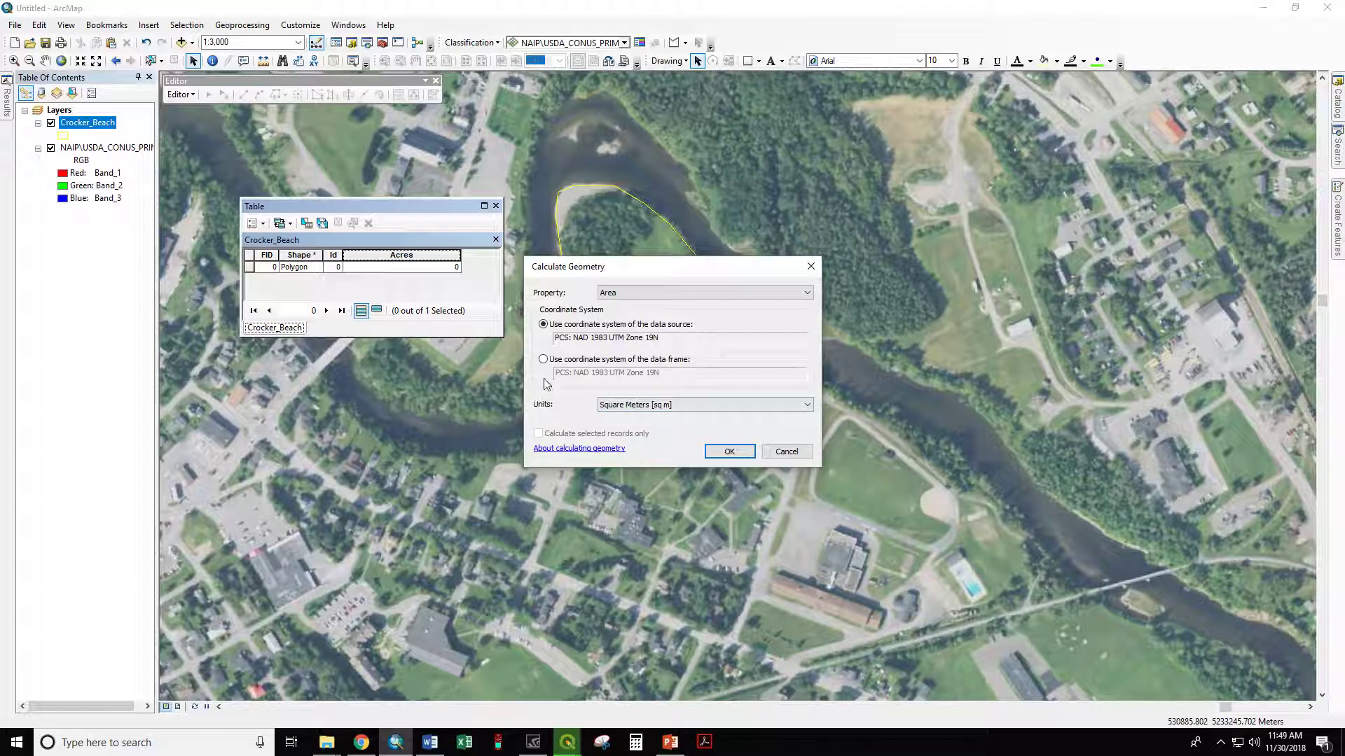
left_click(607, 297)
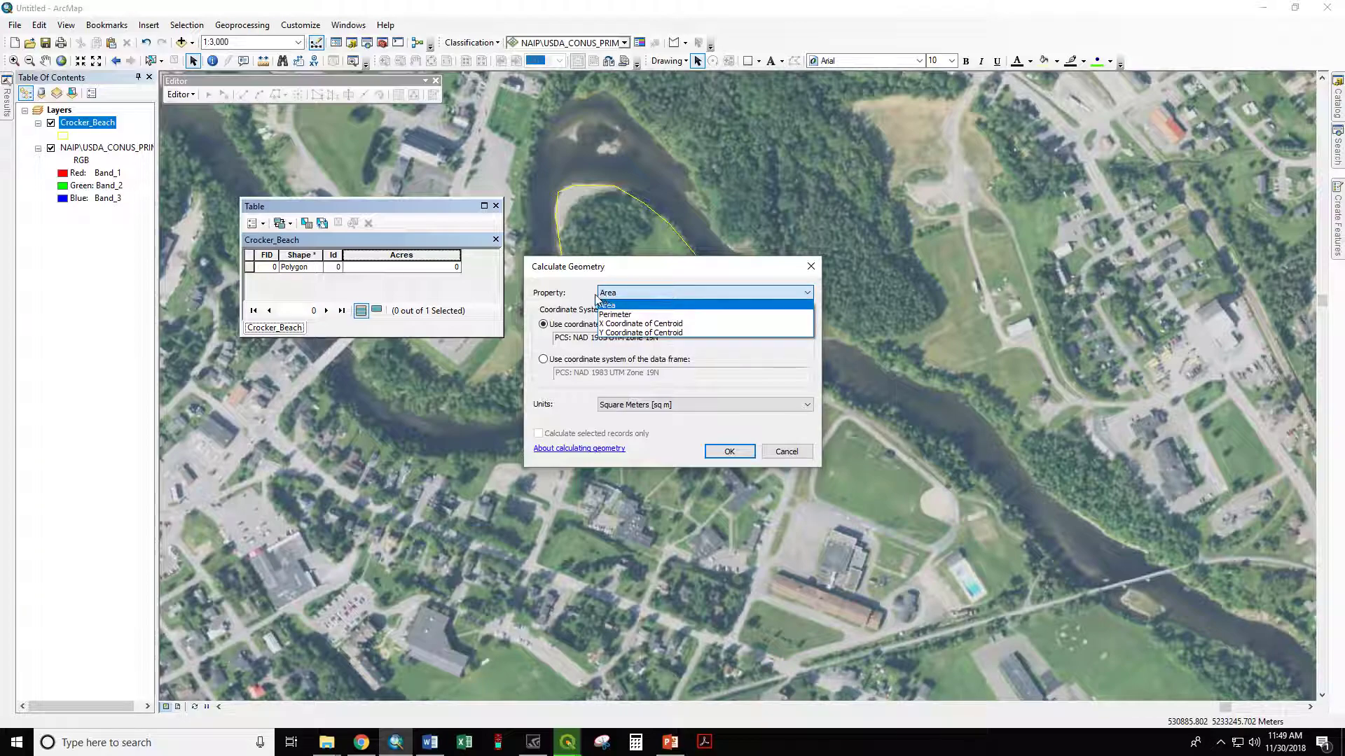
left_click(608, 306)
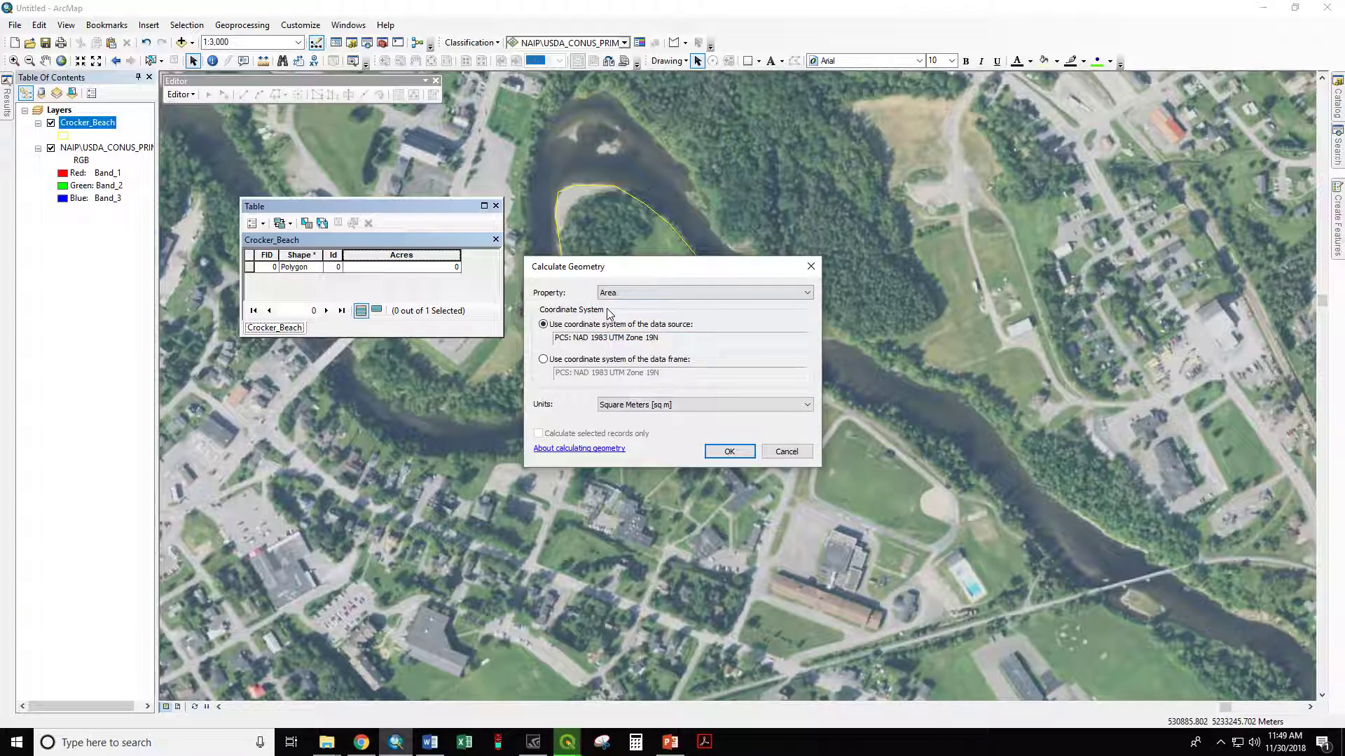
left_click(617, 406)
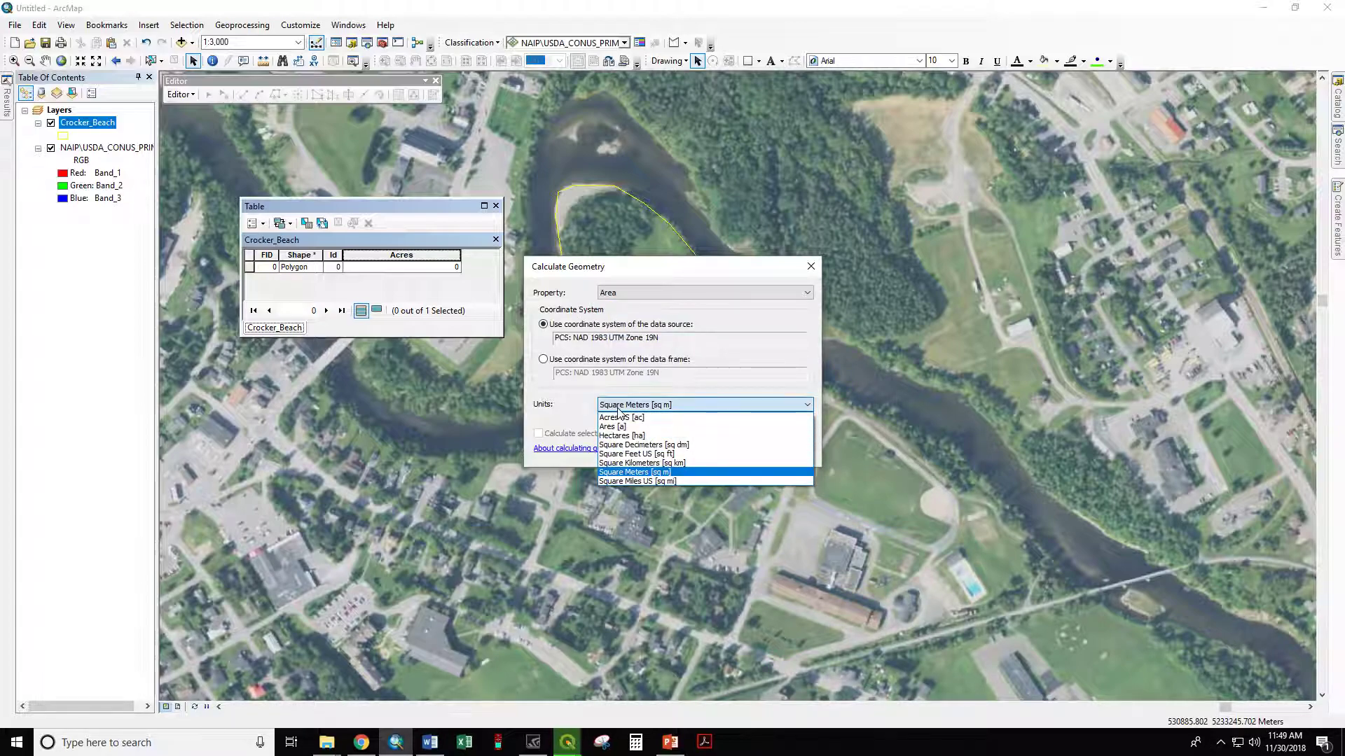
left_click(664, 420)
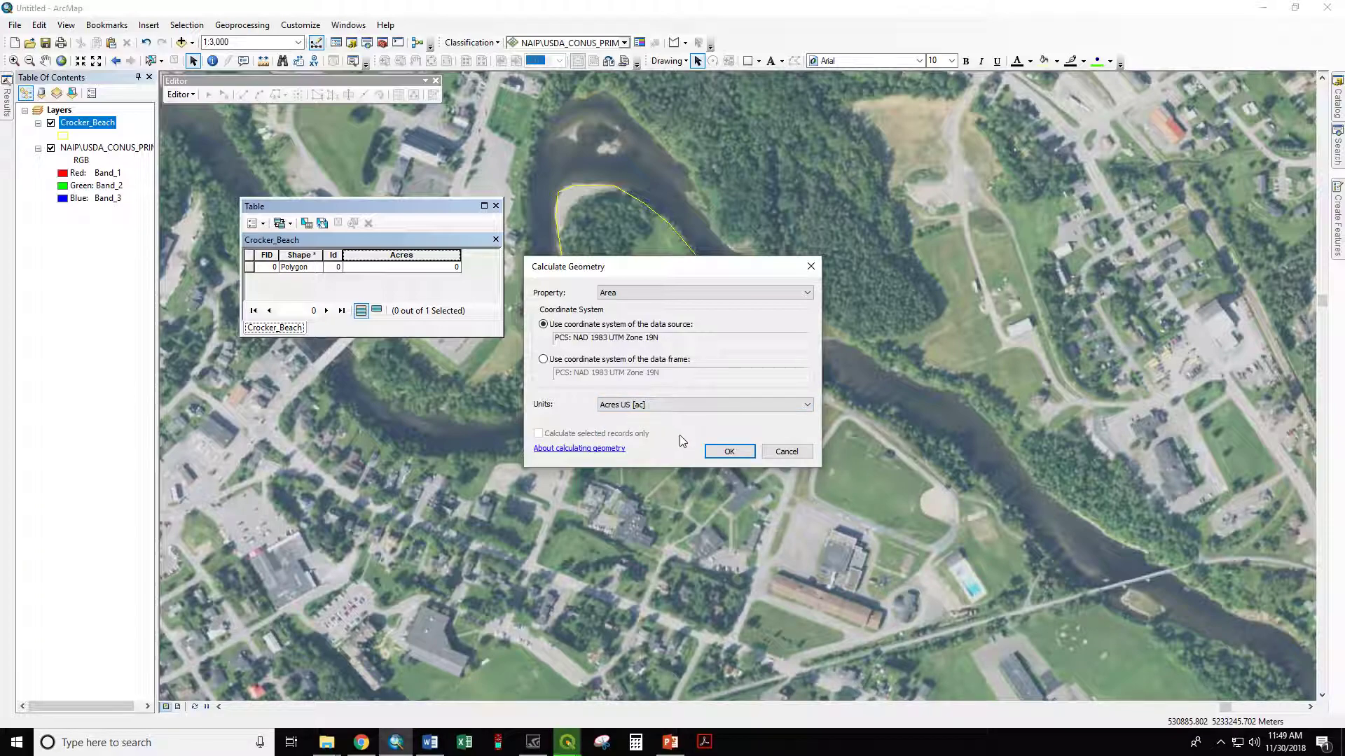
left_click(729, 452)
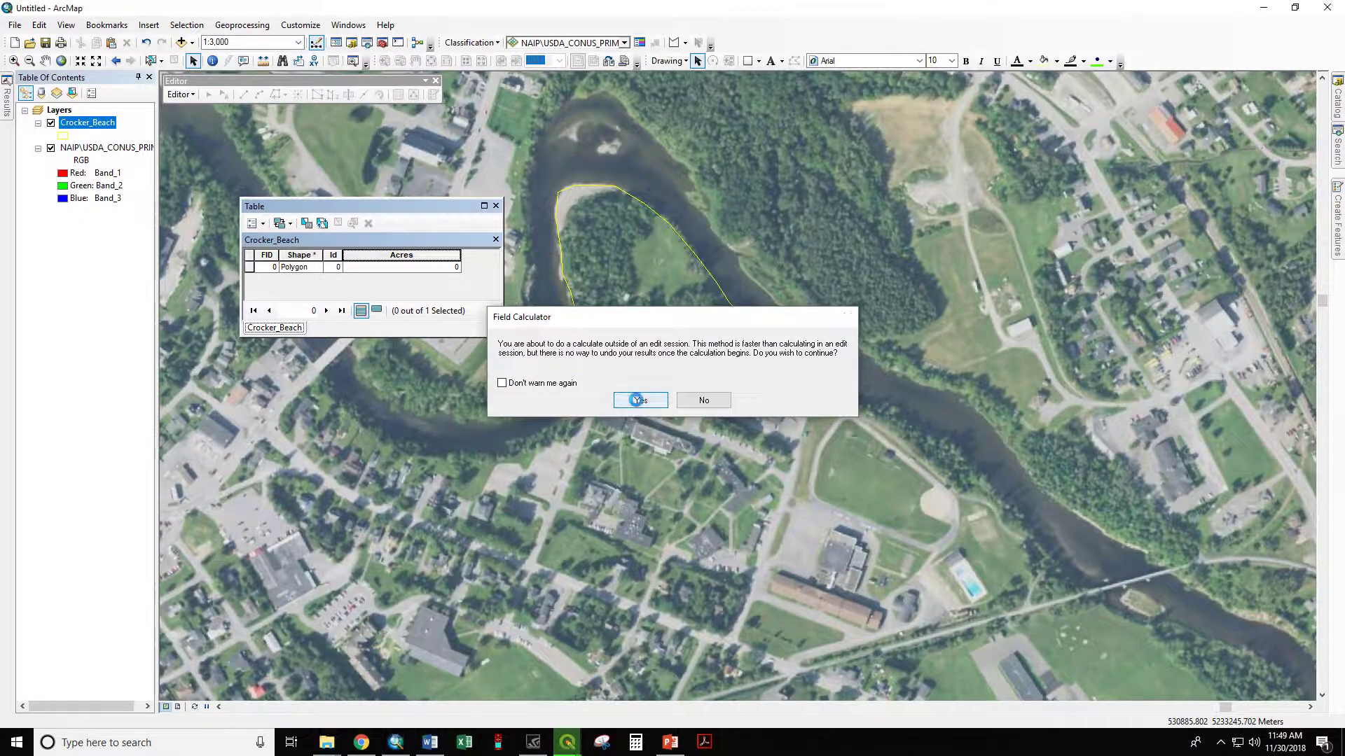
left_click(639, 402)
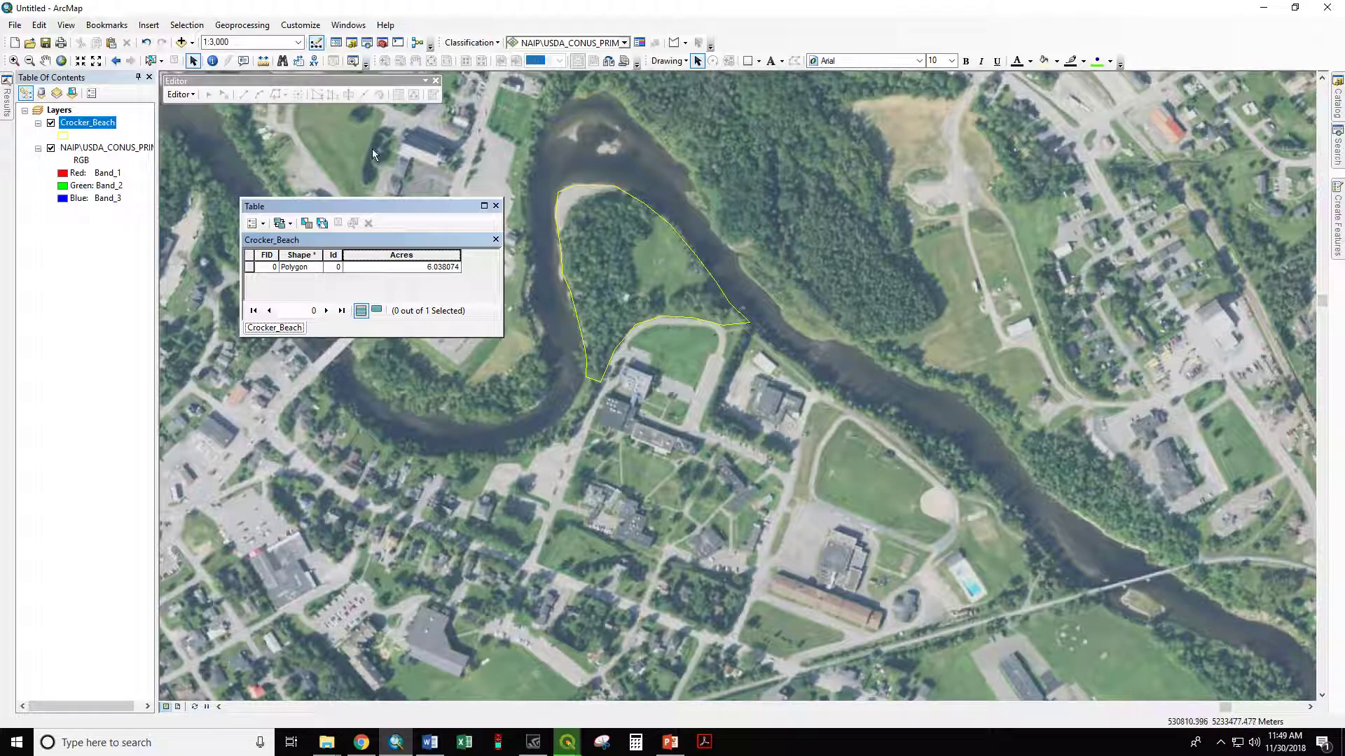
left_click(497, 206)
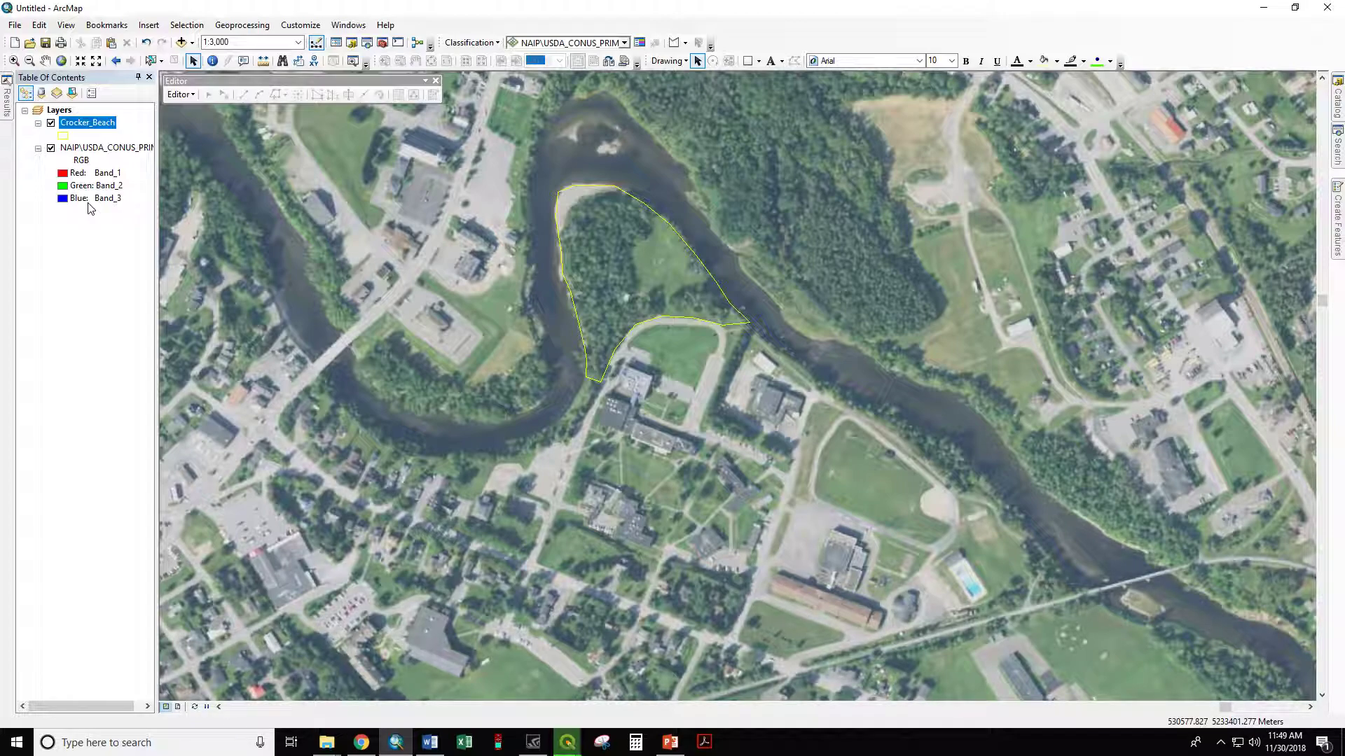
Step: Change the data frame's coordinate system to GCS_WGS_1984, accepting the differing geographic coordinate system
right_click(60, 114)
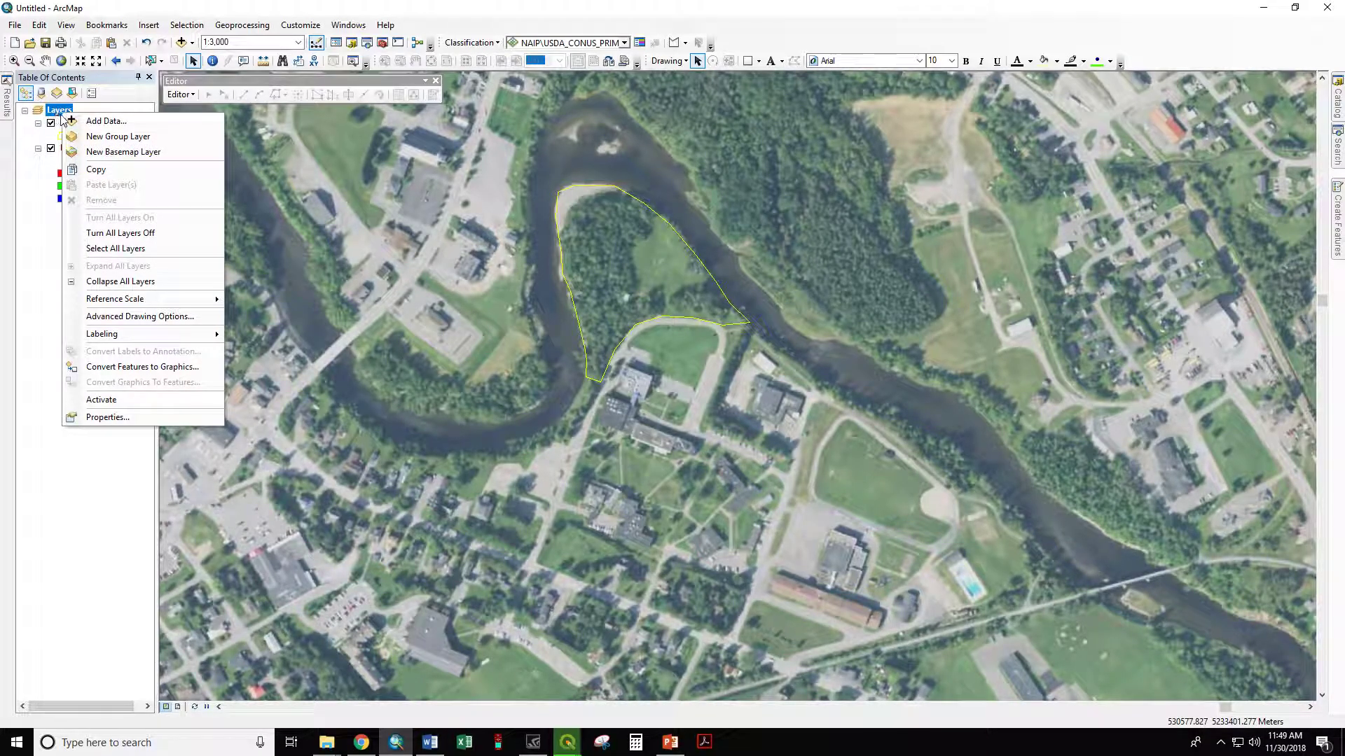
left_click(127, 418)
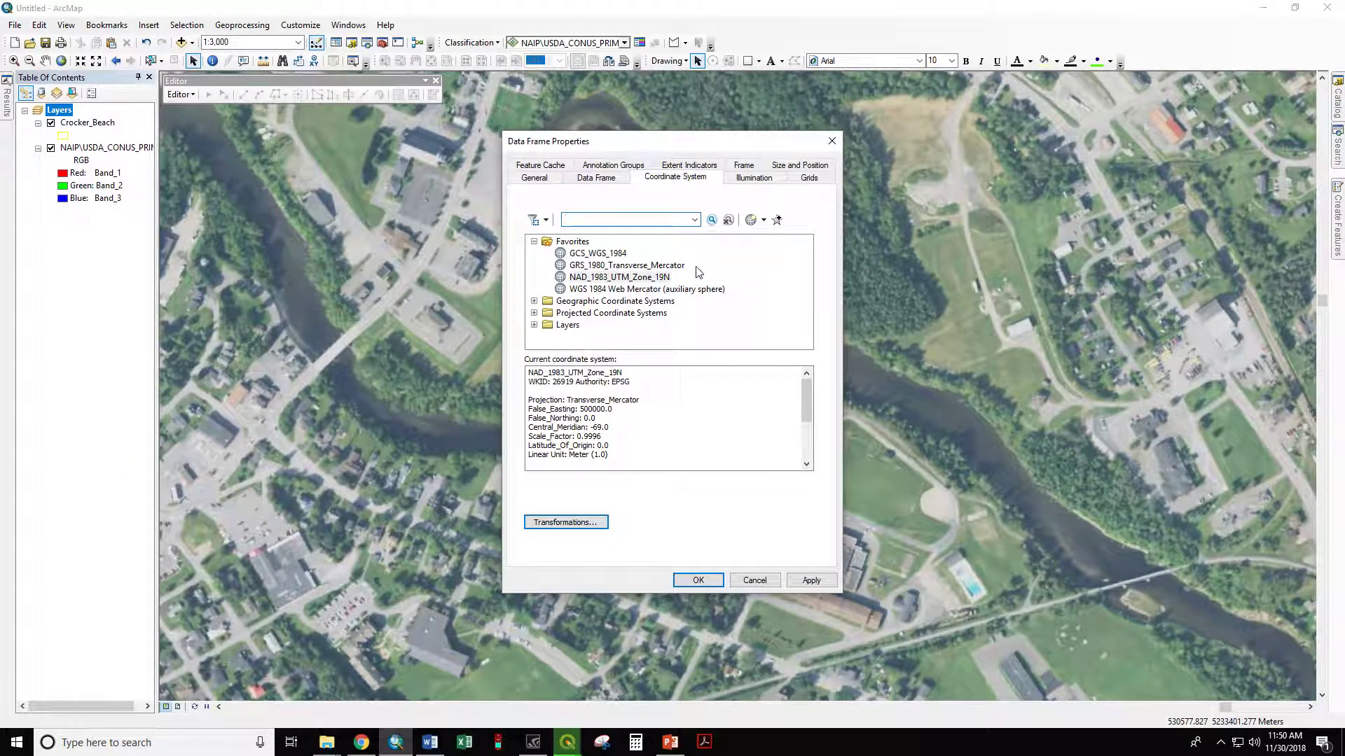
left_click(590, 255)
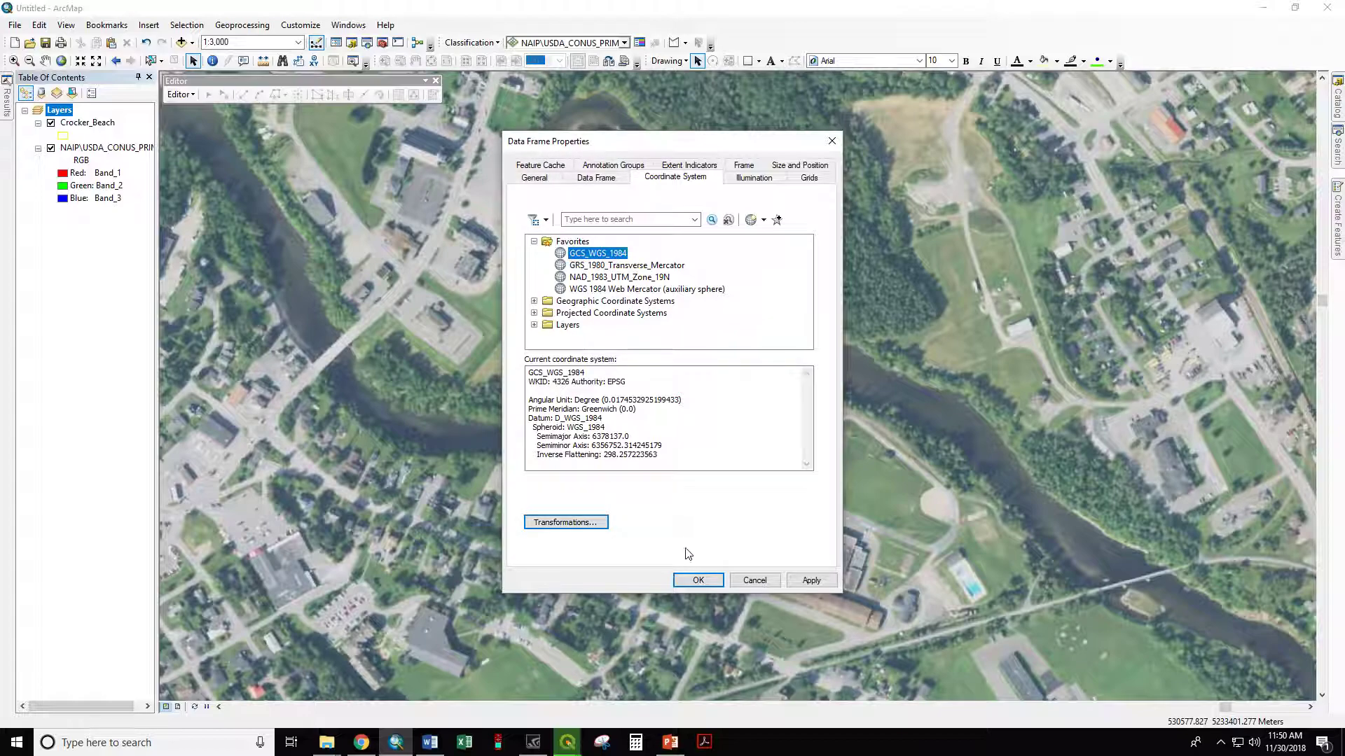
left_click(701, 582)
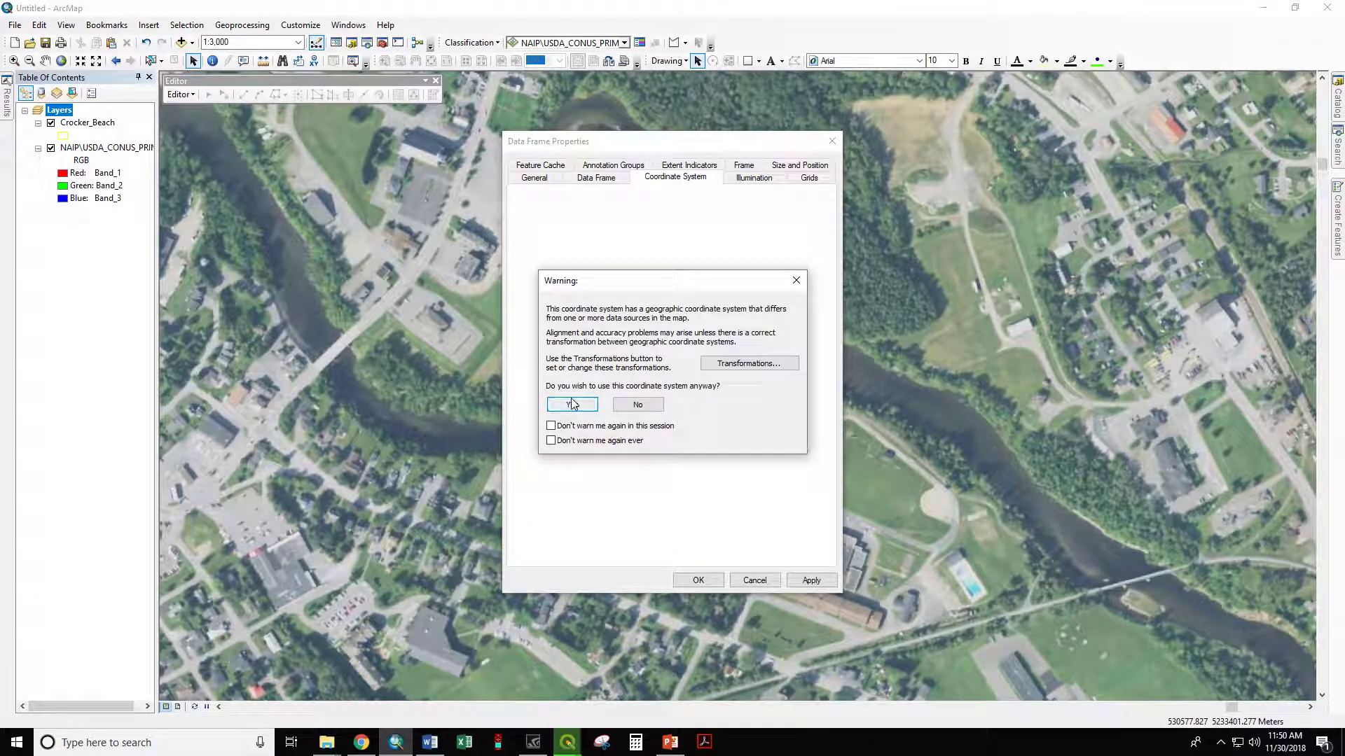
left_click(570, 400)
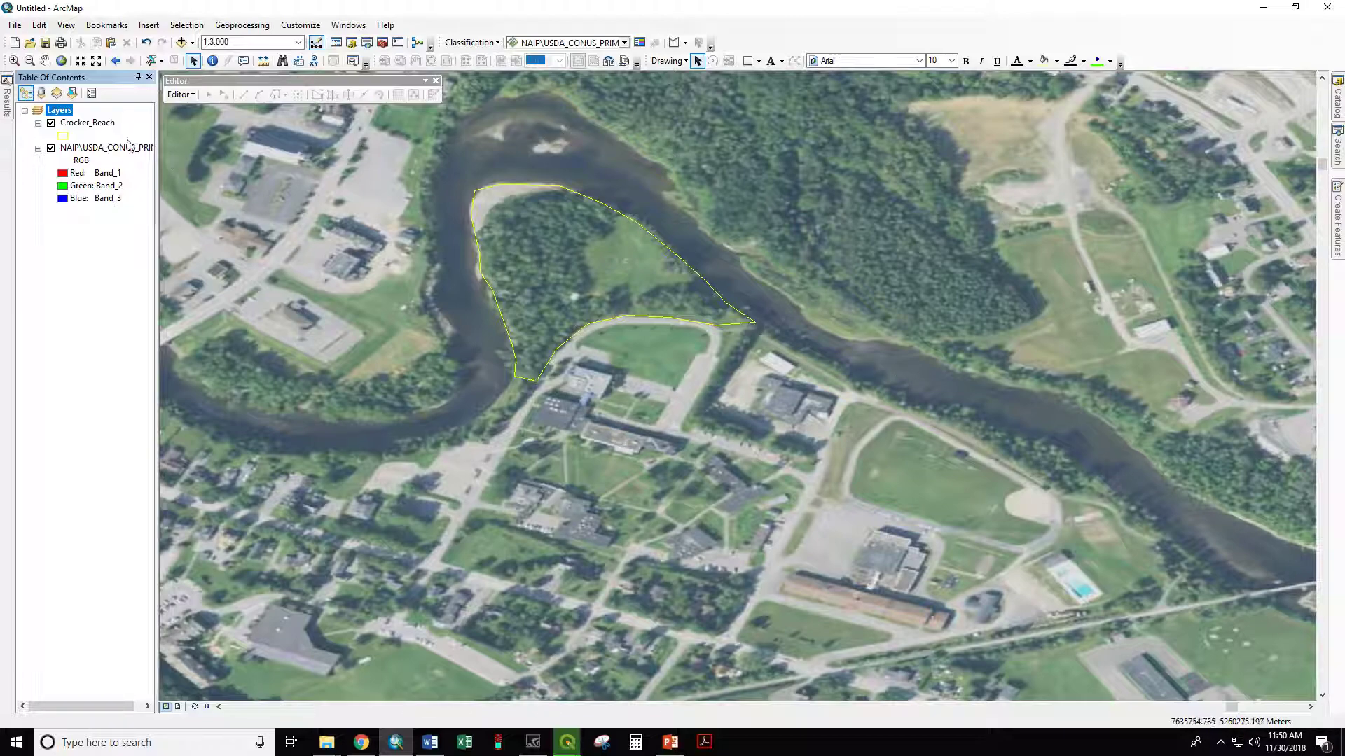
Step: Open Calculate Geometry for the Acres field of Crocker_Beach, review the area units, and choose the data frame's coordinate system
right_click(91, 124)
left_click(119, 166)
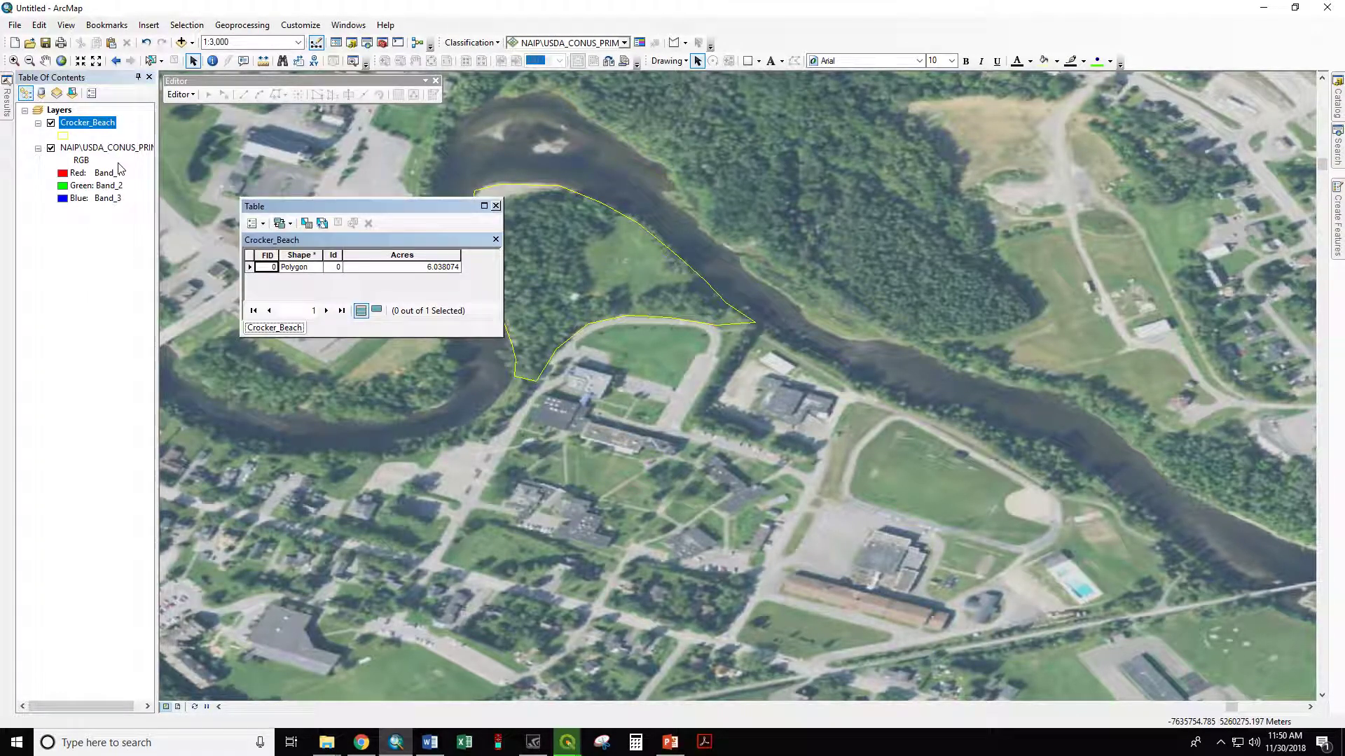
right_click(390, 256)
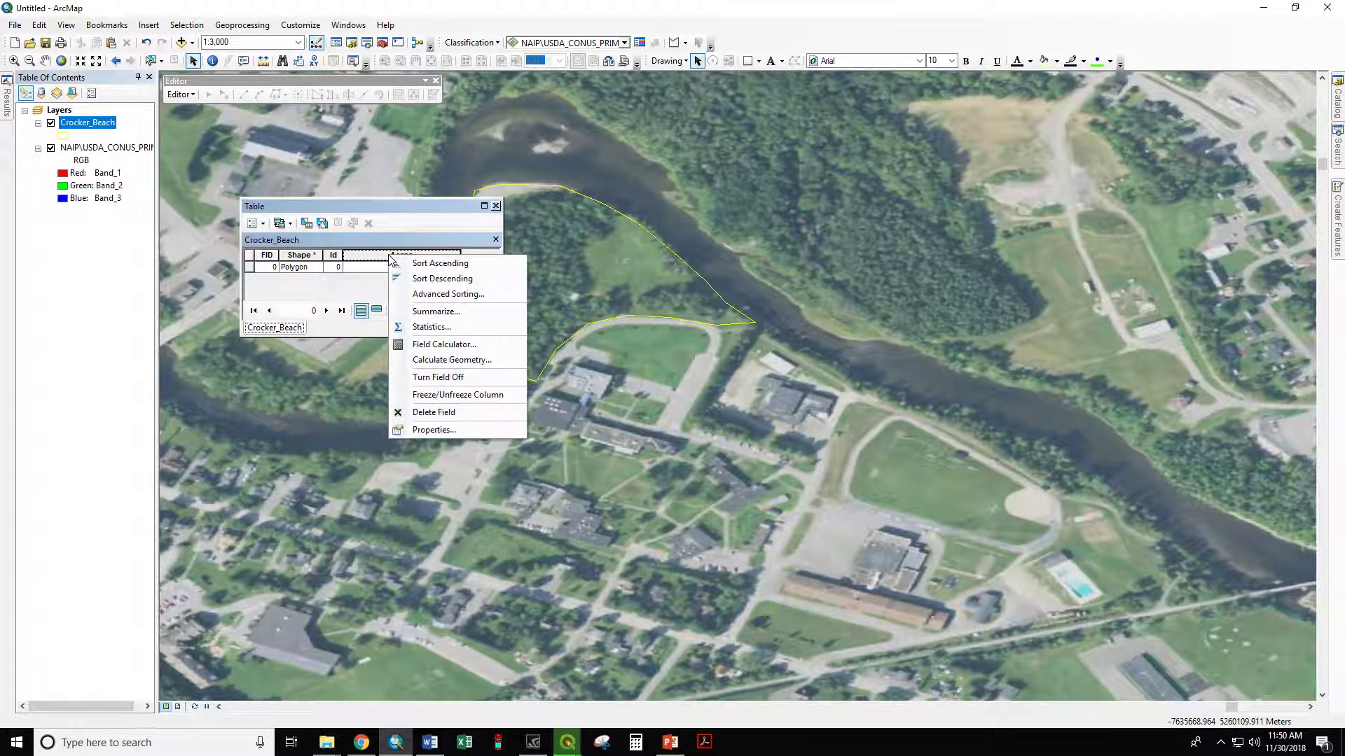
left_click(441, 359)
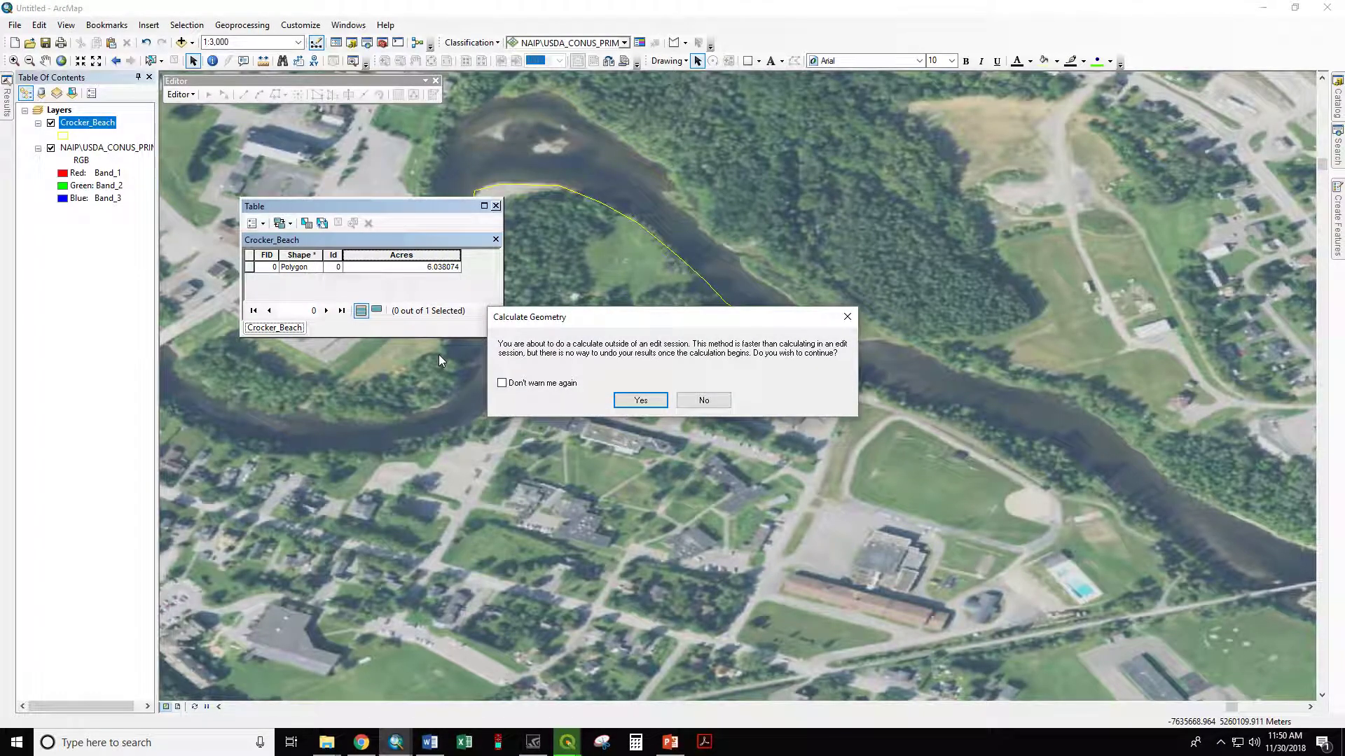
left_click(615, 399)
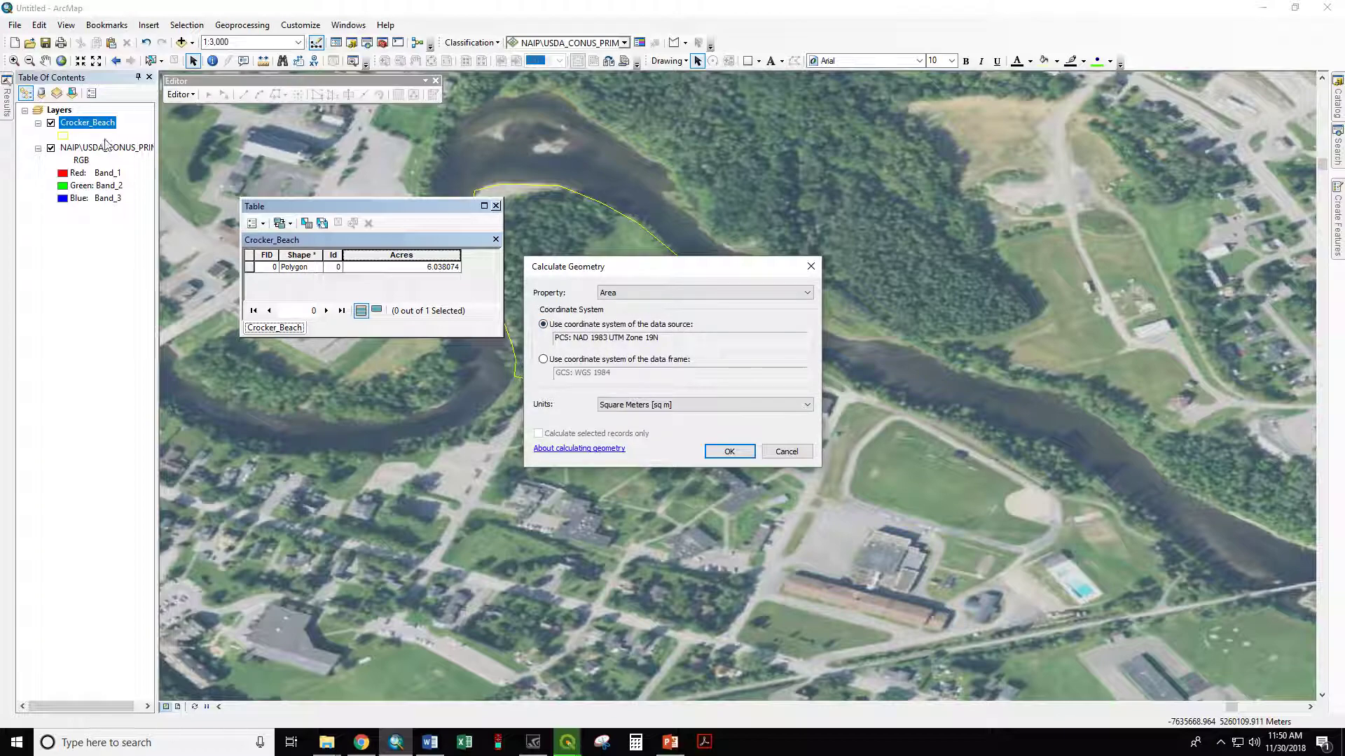
left_click(610, 405)
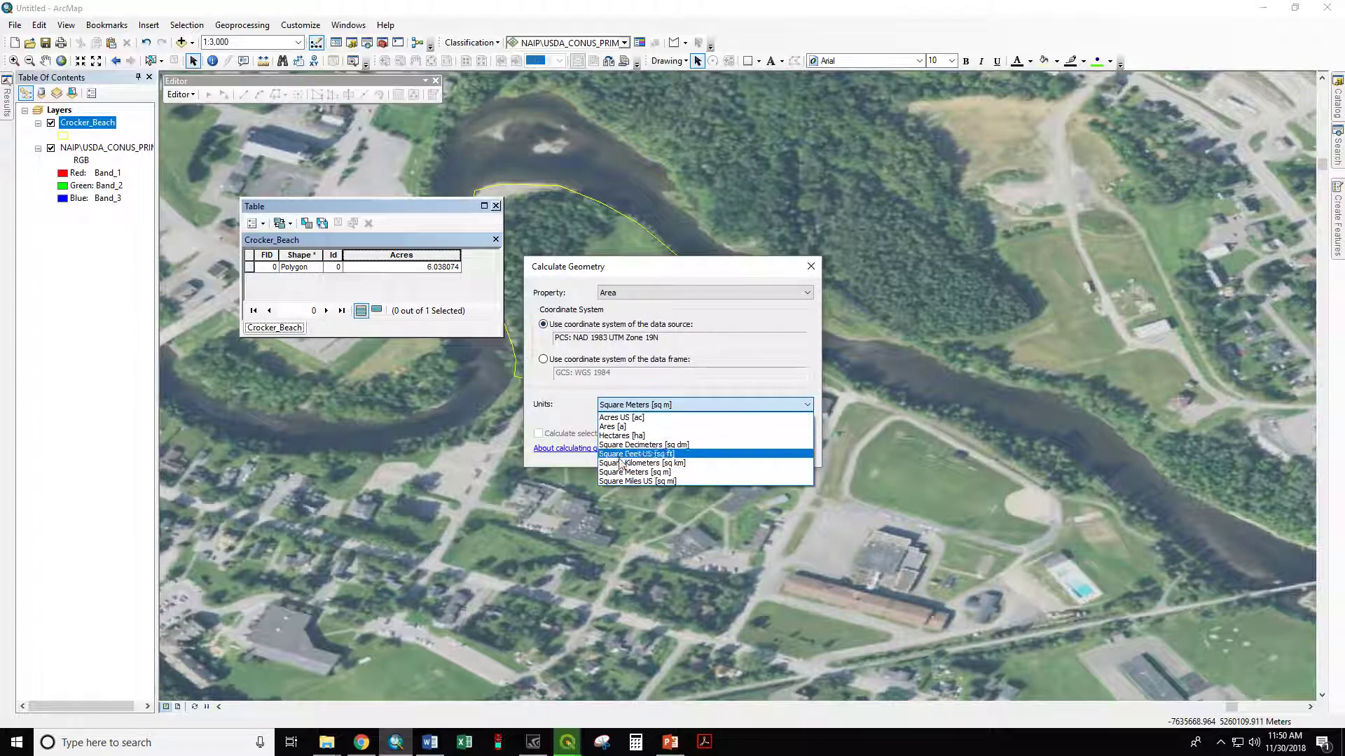
left_click(581, 408)
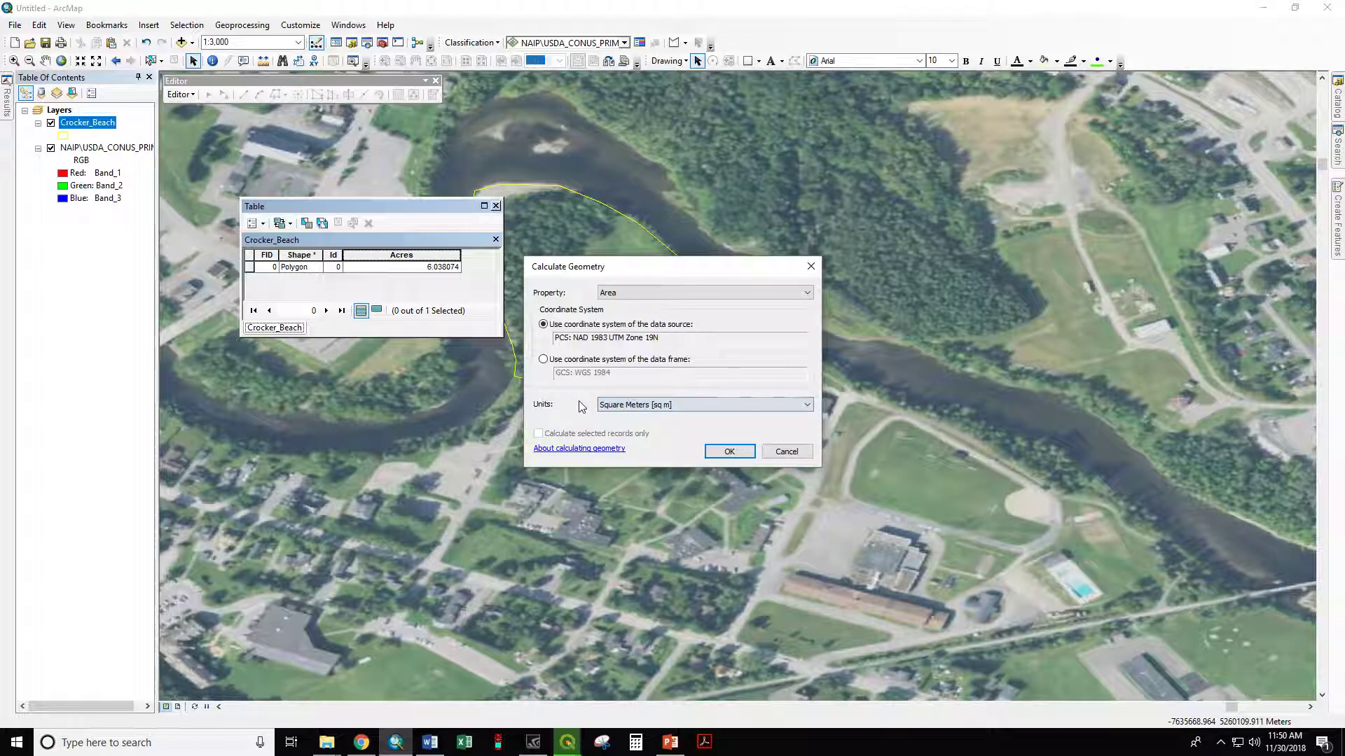
left_click(544, 360)
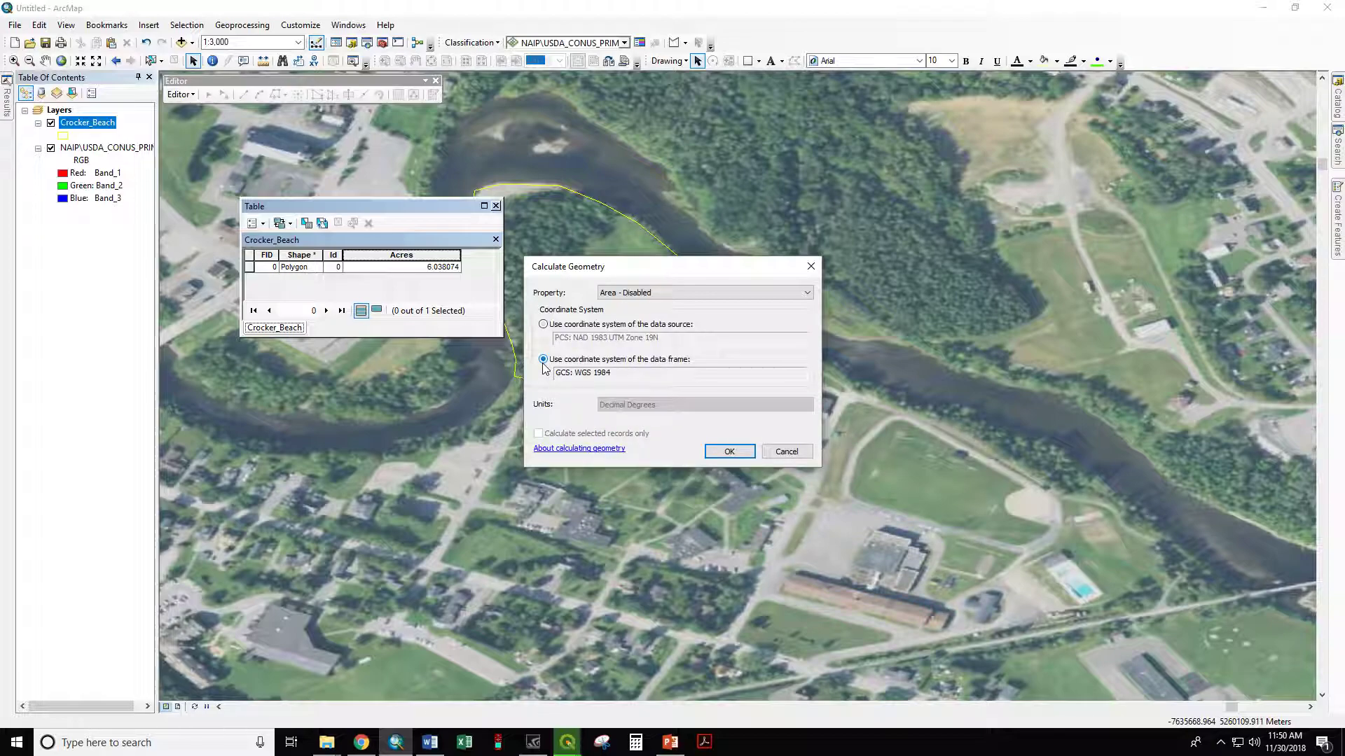
Step: Examine which geometry properties can be calculated in the data frame's WGS 1984 coordinate system, and cancel the calculation
left_click(611, 293)
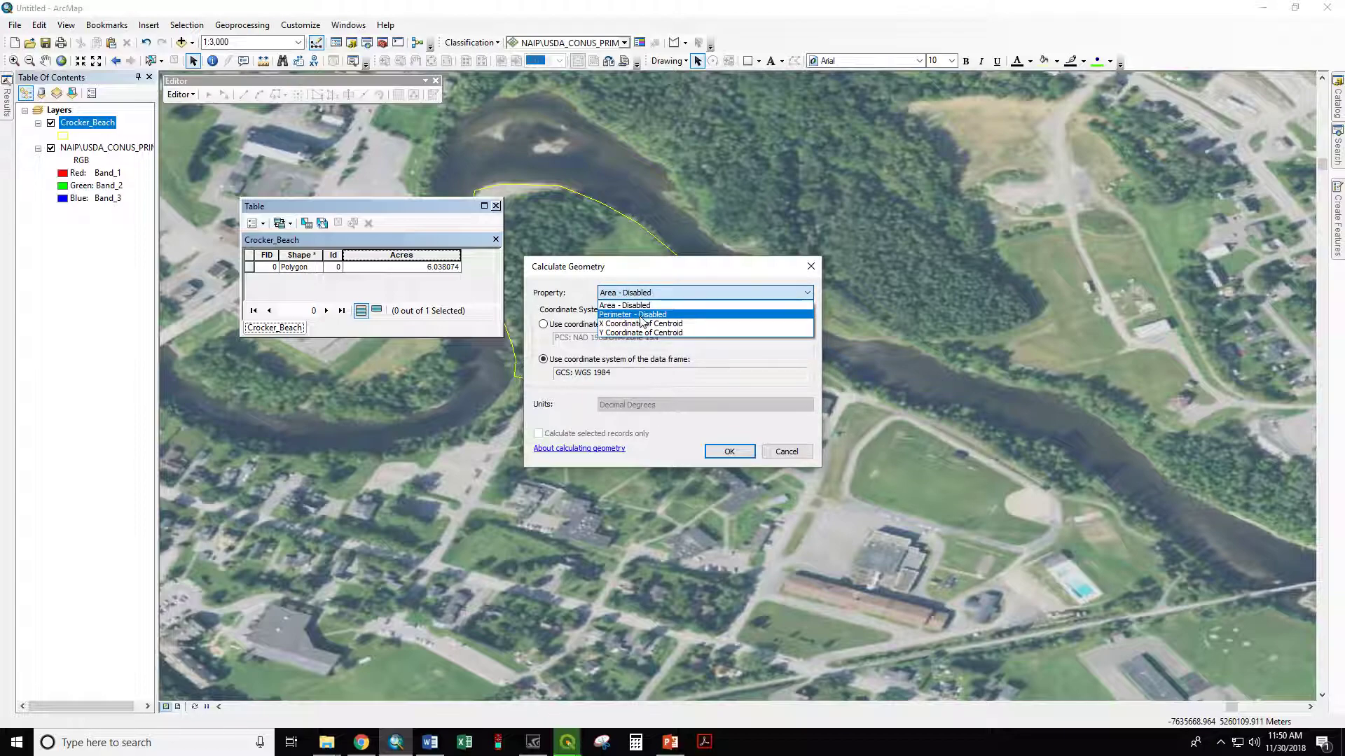
left_click(662, 323)
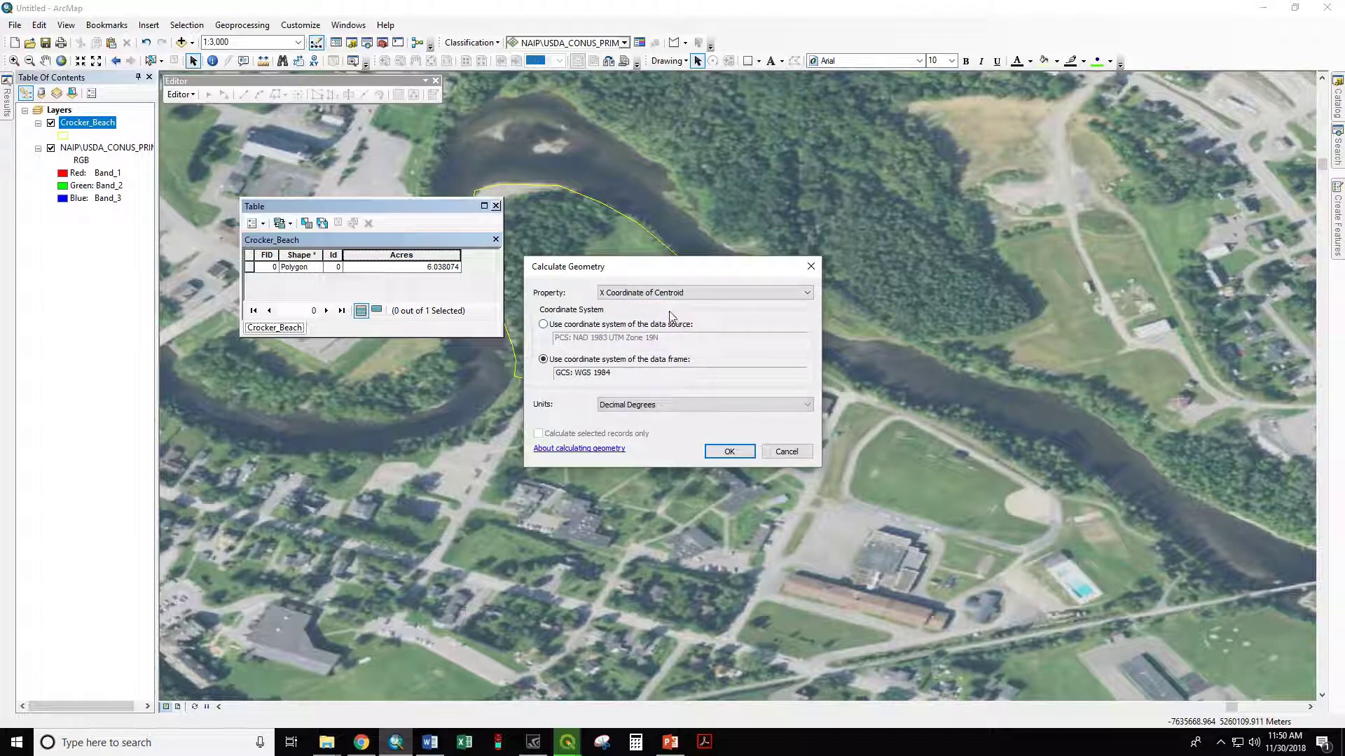
left_click(666, 294)
left_click(665, 333)
left_click(632, 295)
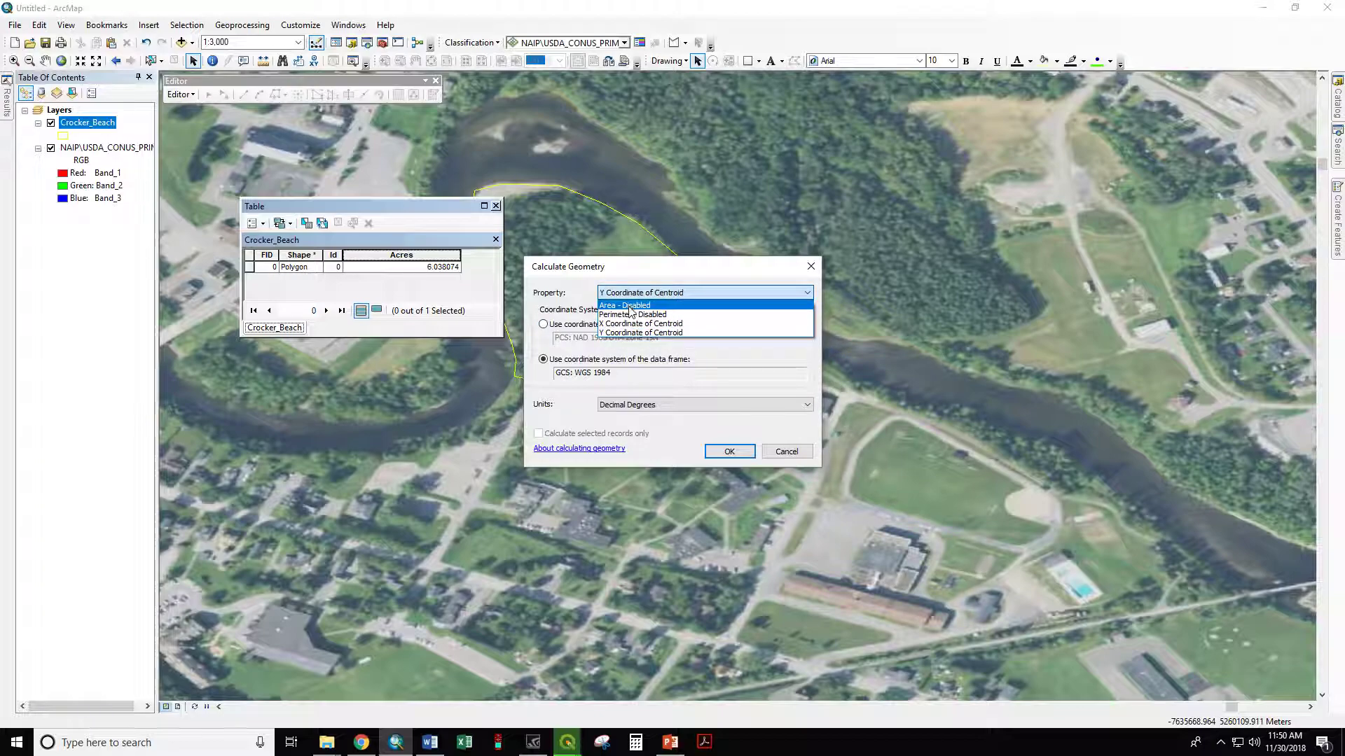
left_click(687, 306)
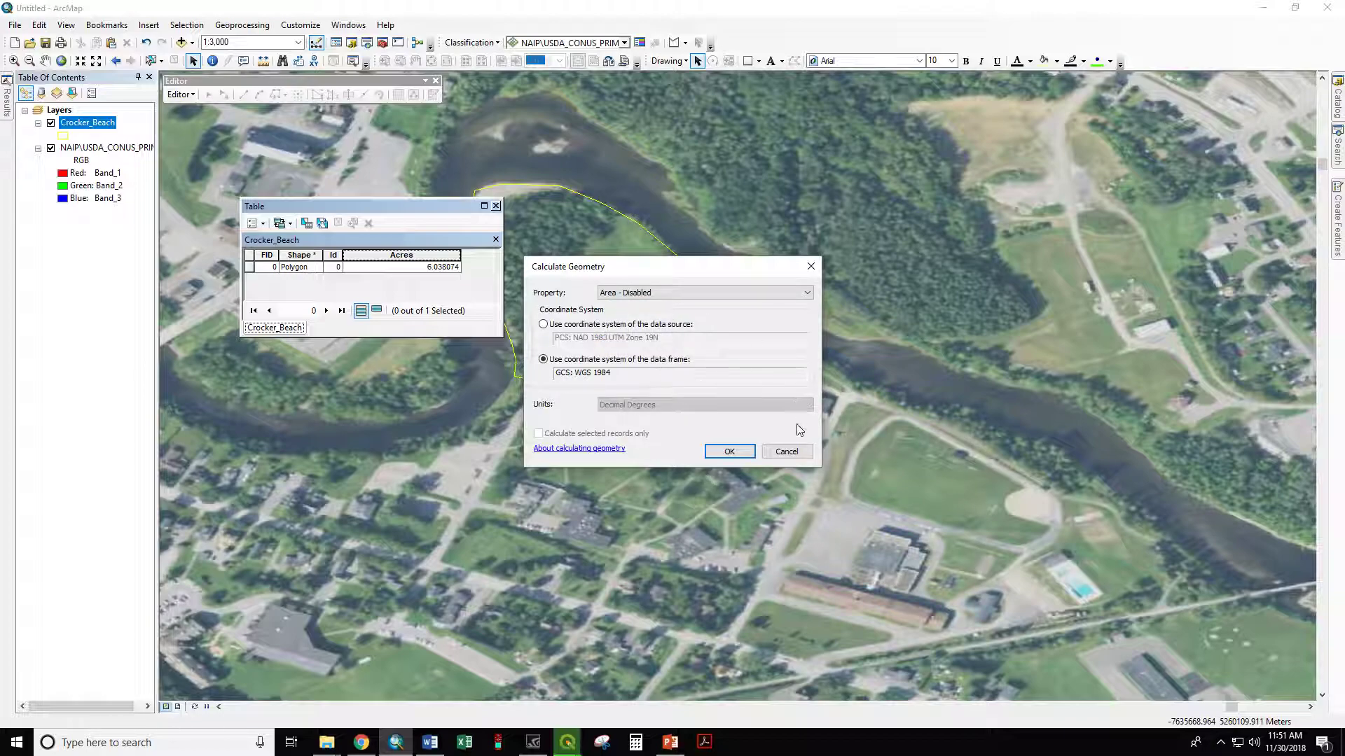
left_click(788, 452)
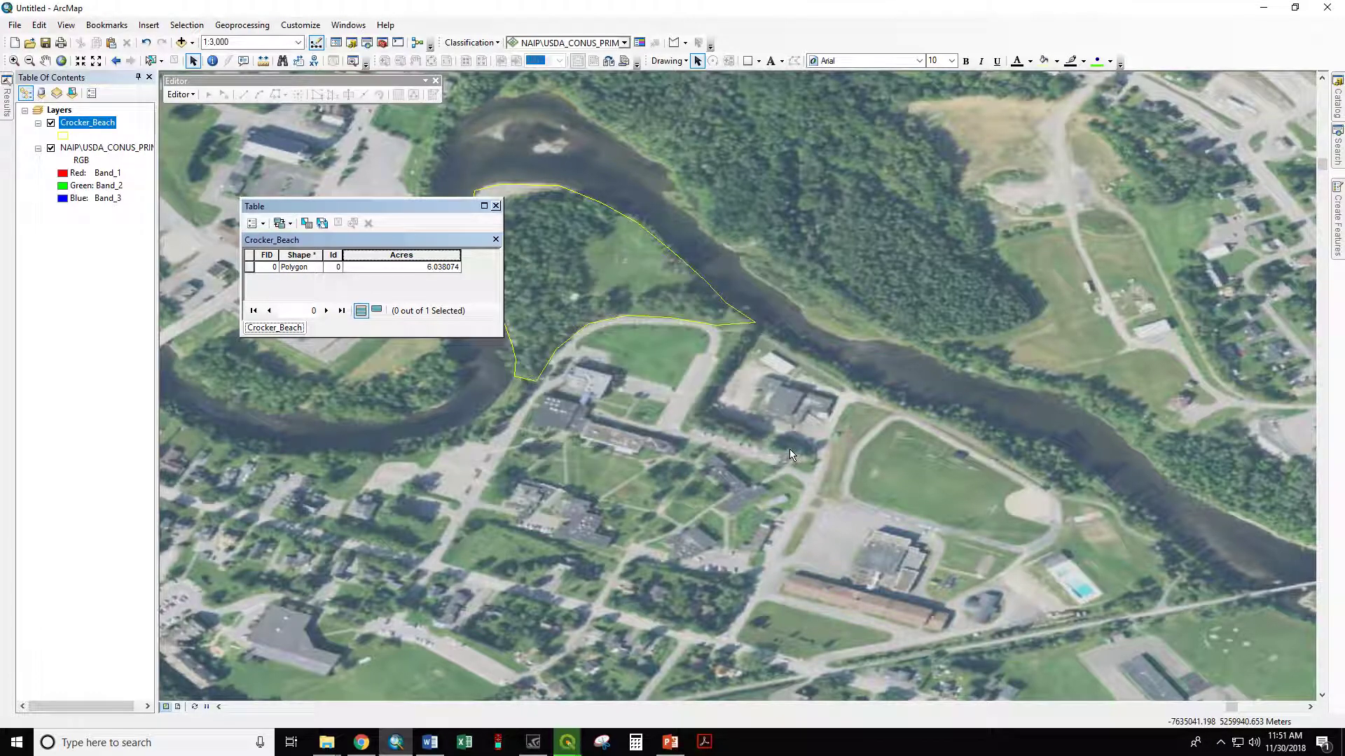
Step: Close the table and change the data frame's coordinate system to WGS 1984 Web Mercator (auxiliary sphere), accepting the differing geographic coordinate system
left_click(495, 206)
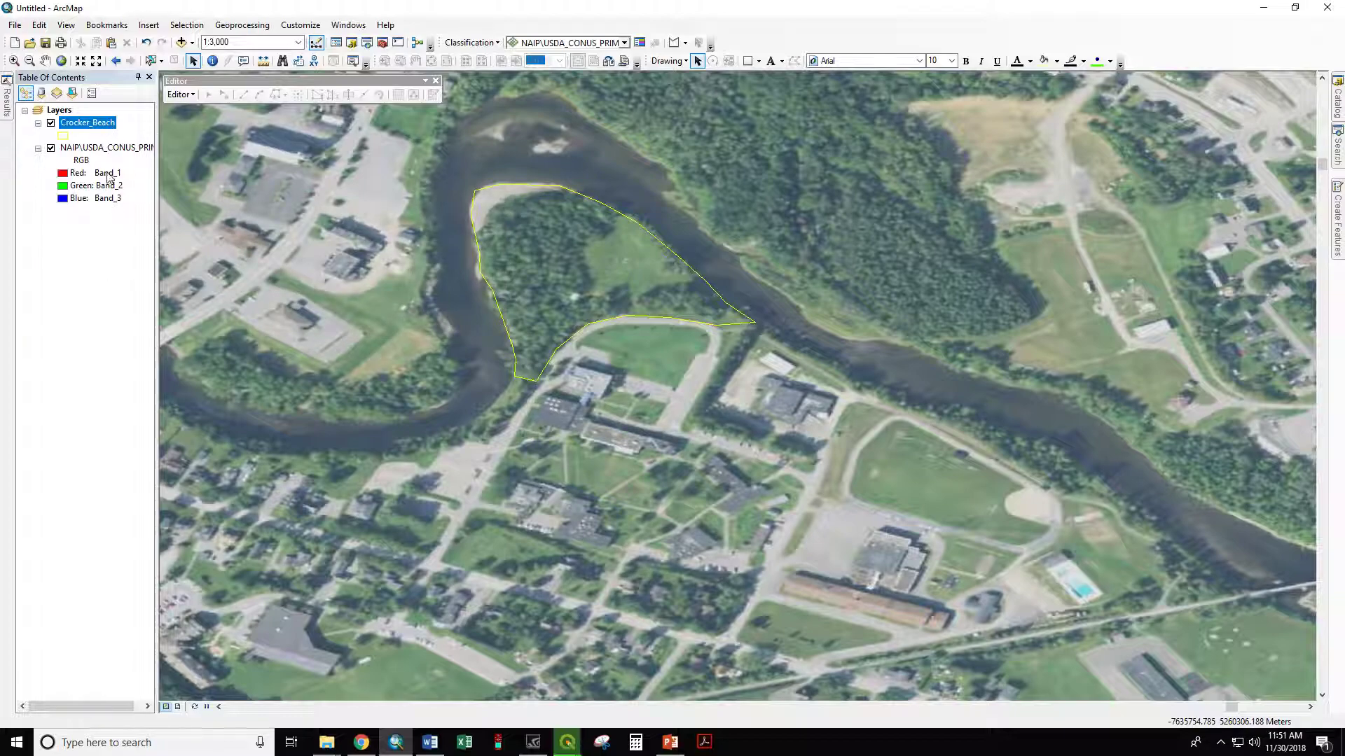
right_click(61, 111)
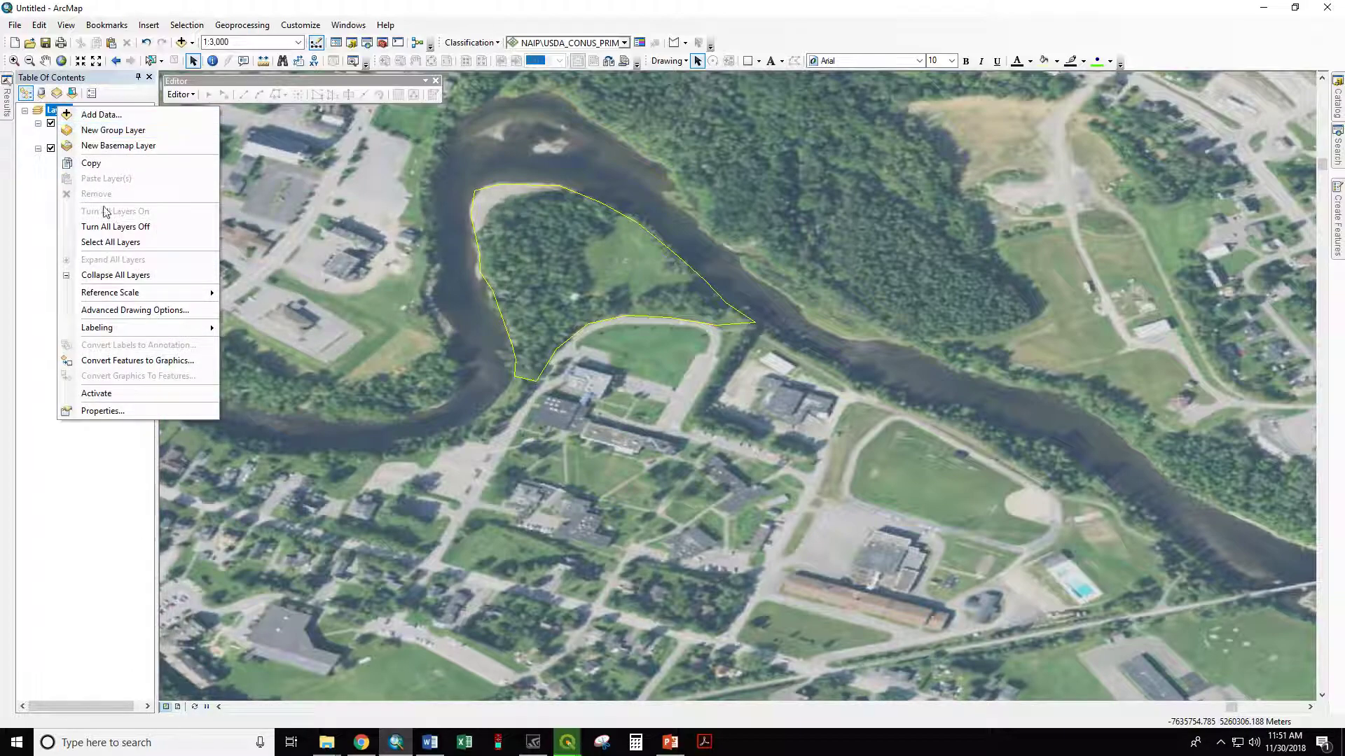
left_click(133, 415)
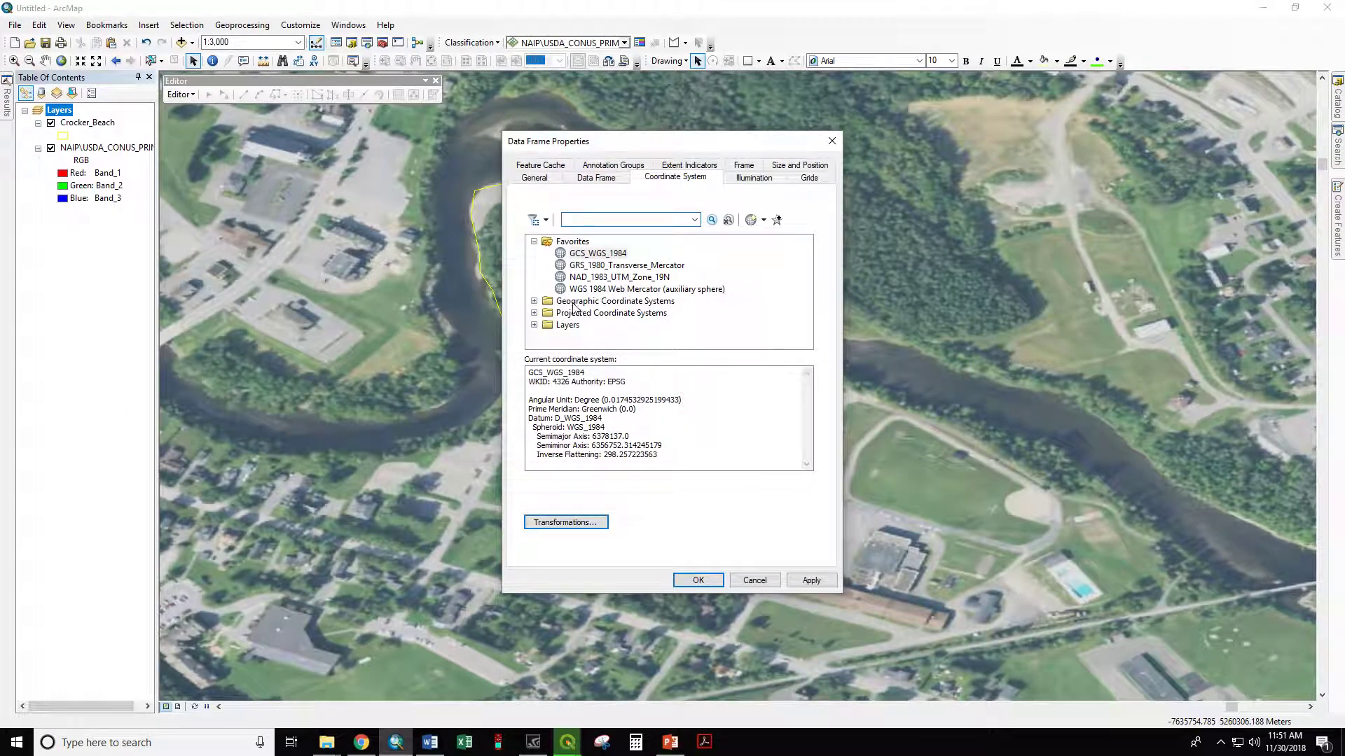
left_click(590, 290)
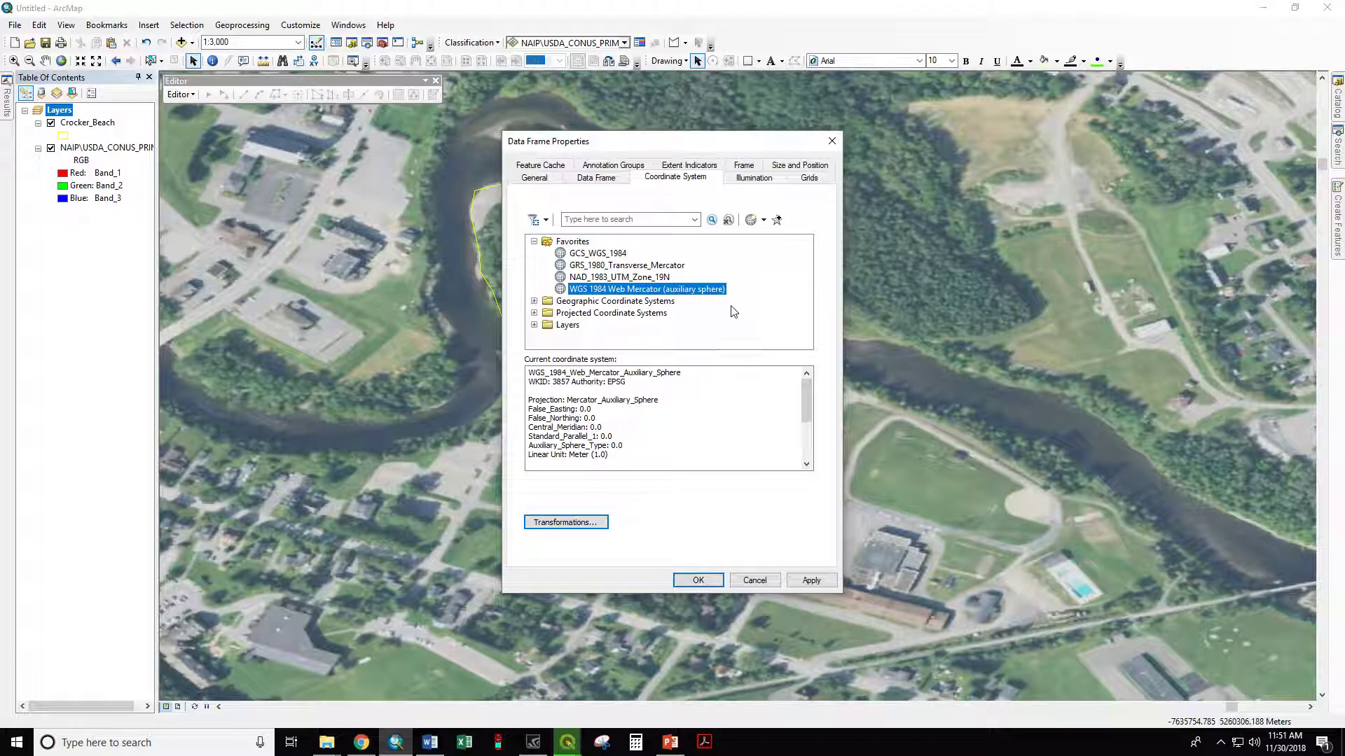
left_click(698, 580)
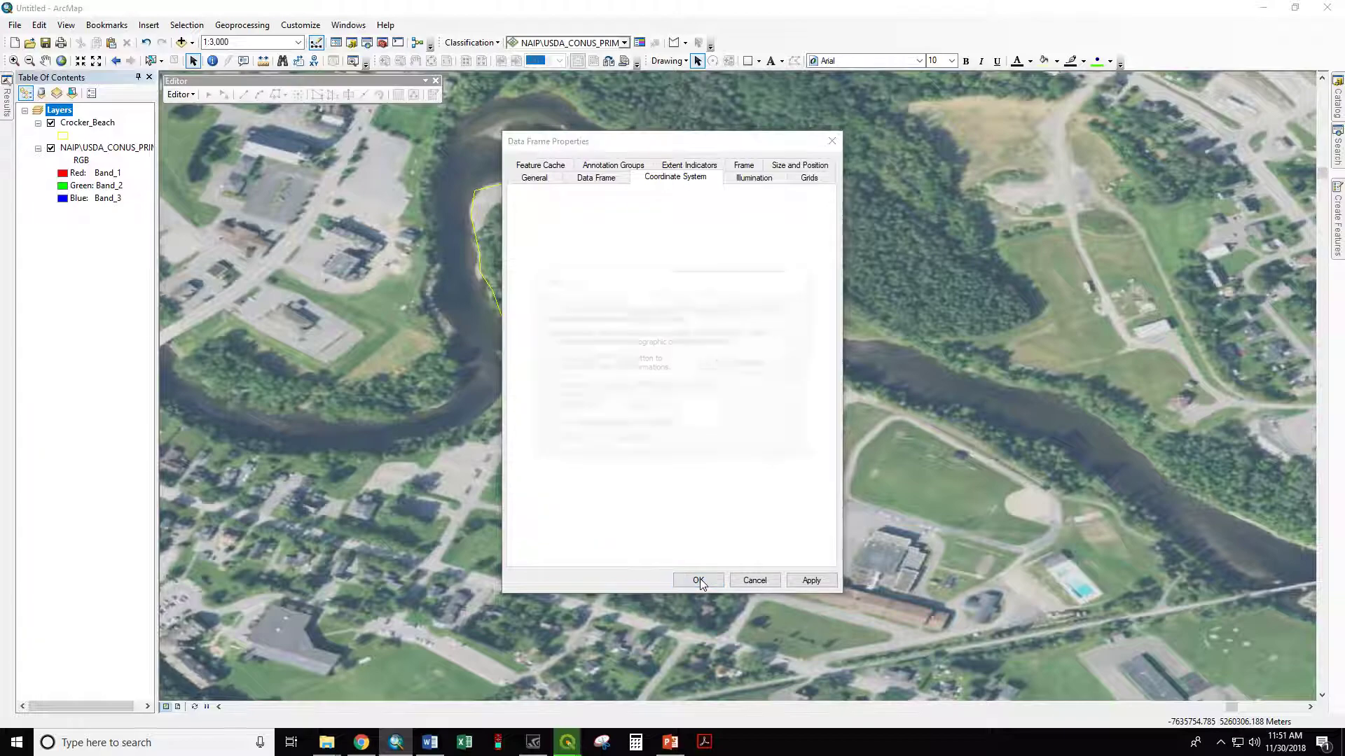
left_click(572, 405)
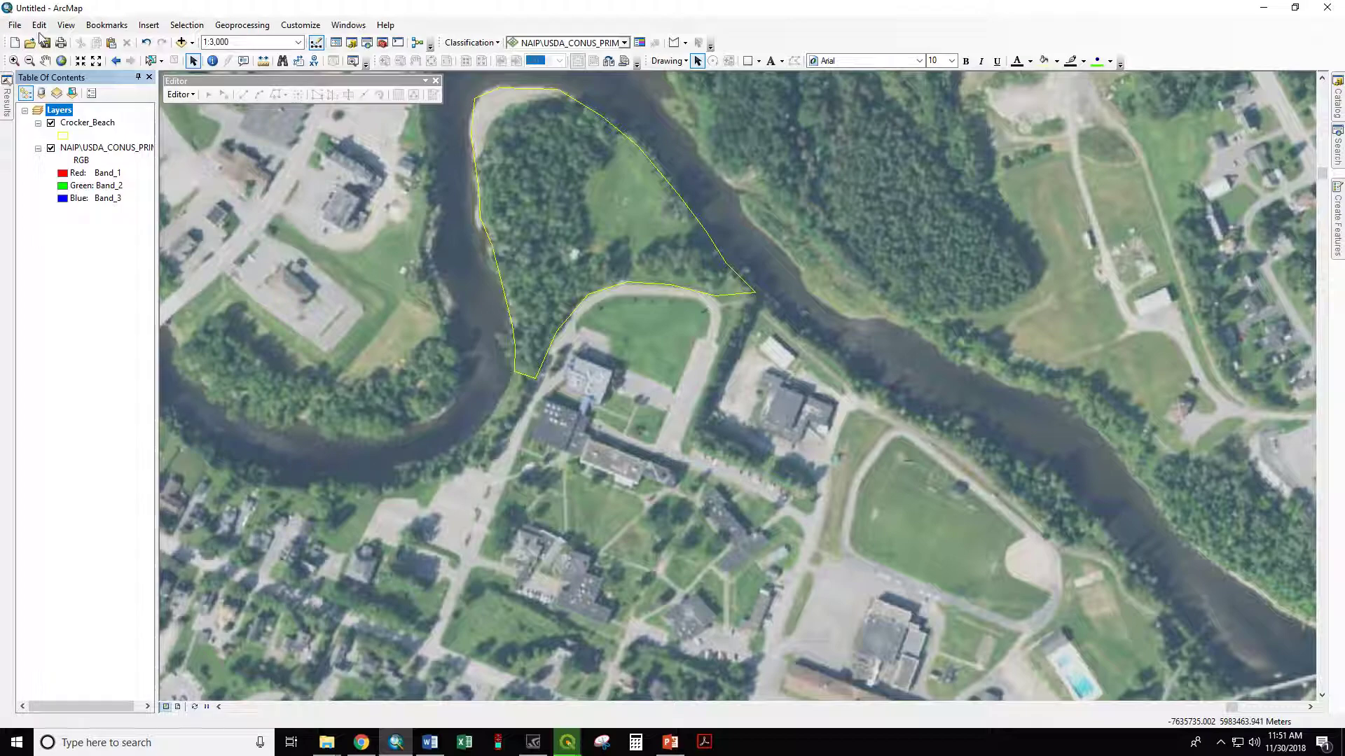
Step: Open the Crocker_Beach attribute table and place it clear of the polygon on the map
left_click(45, 61)
left_click_drag(406, 185, 417, 296)
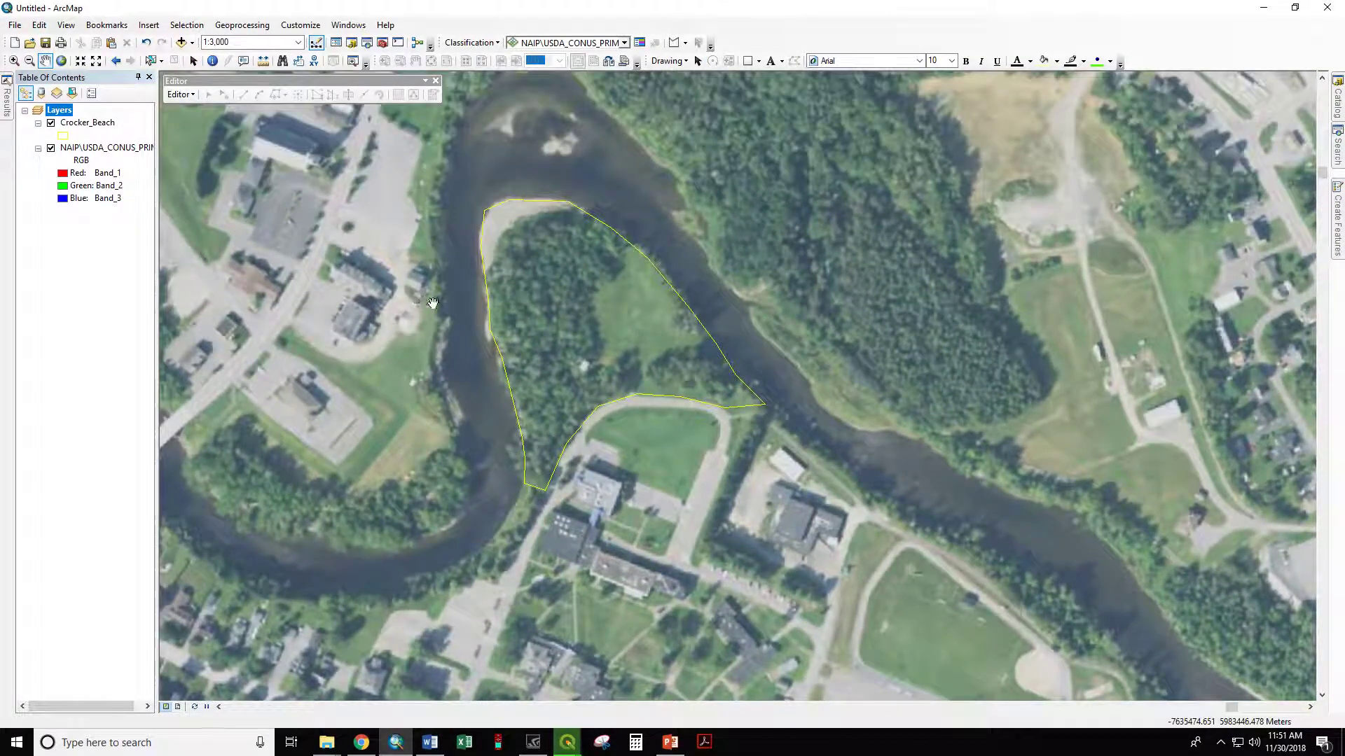
right_click(79, 124)
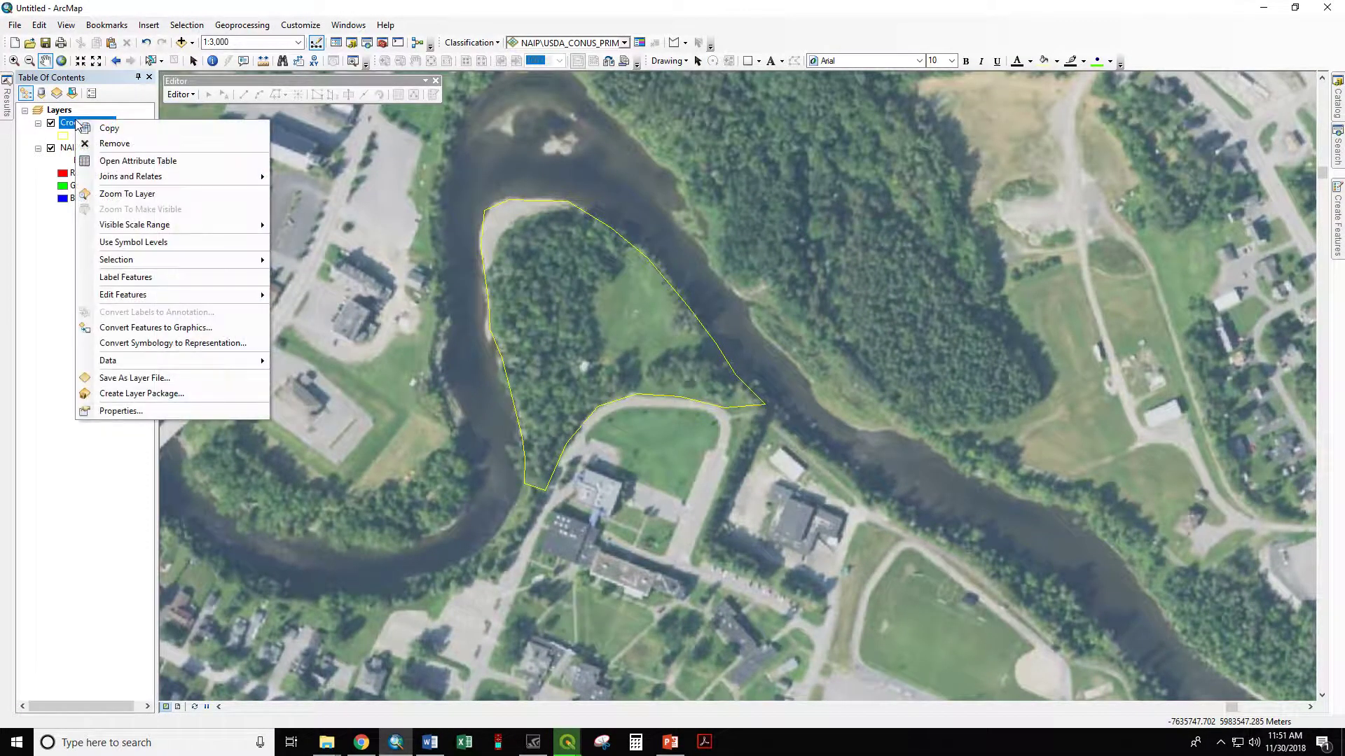
left_click(133, 160)
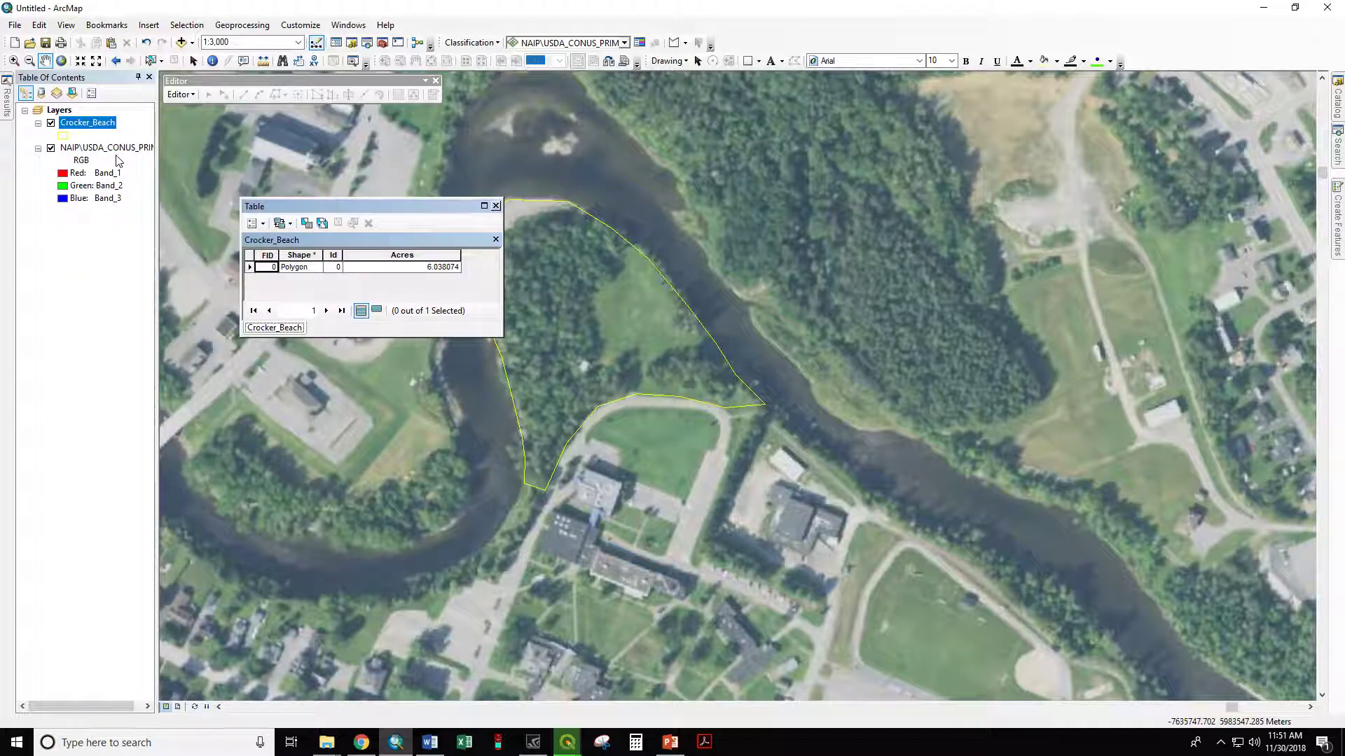
left_click_drag(384, 203, 279, 231)
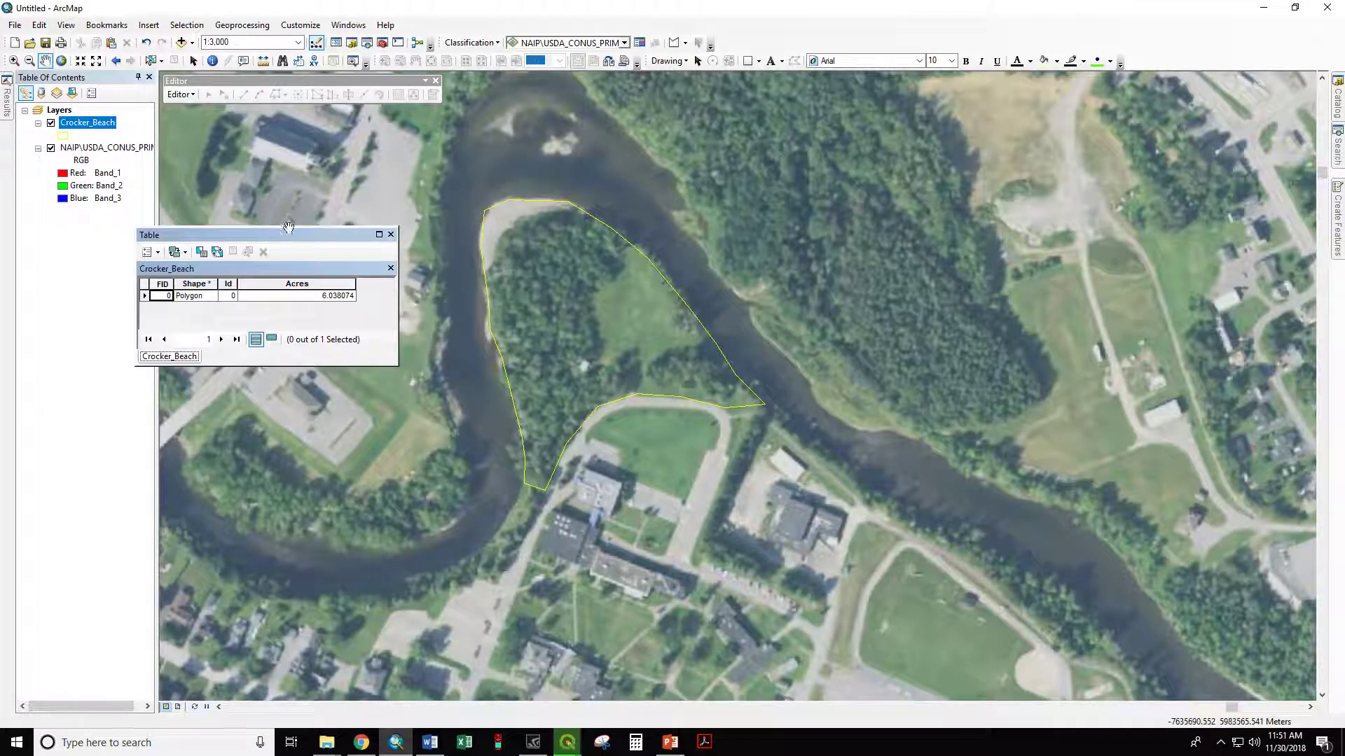
Step: Calculate the Acres field as area in Acres US using the data frame's Web Mercator coordinate system, outside an edit session
right_click(301, 283)
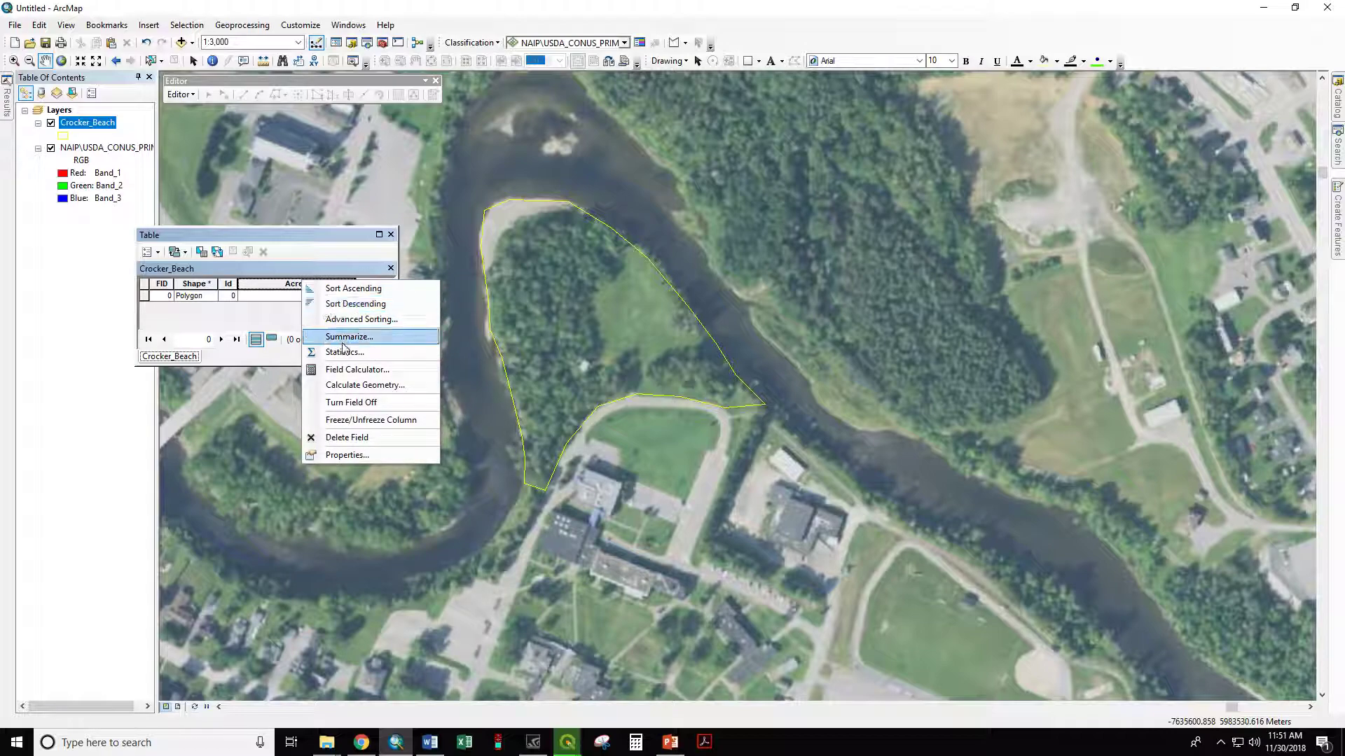
left_click(356, 385)
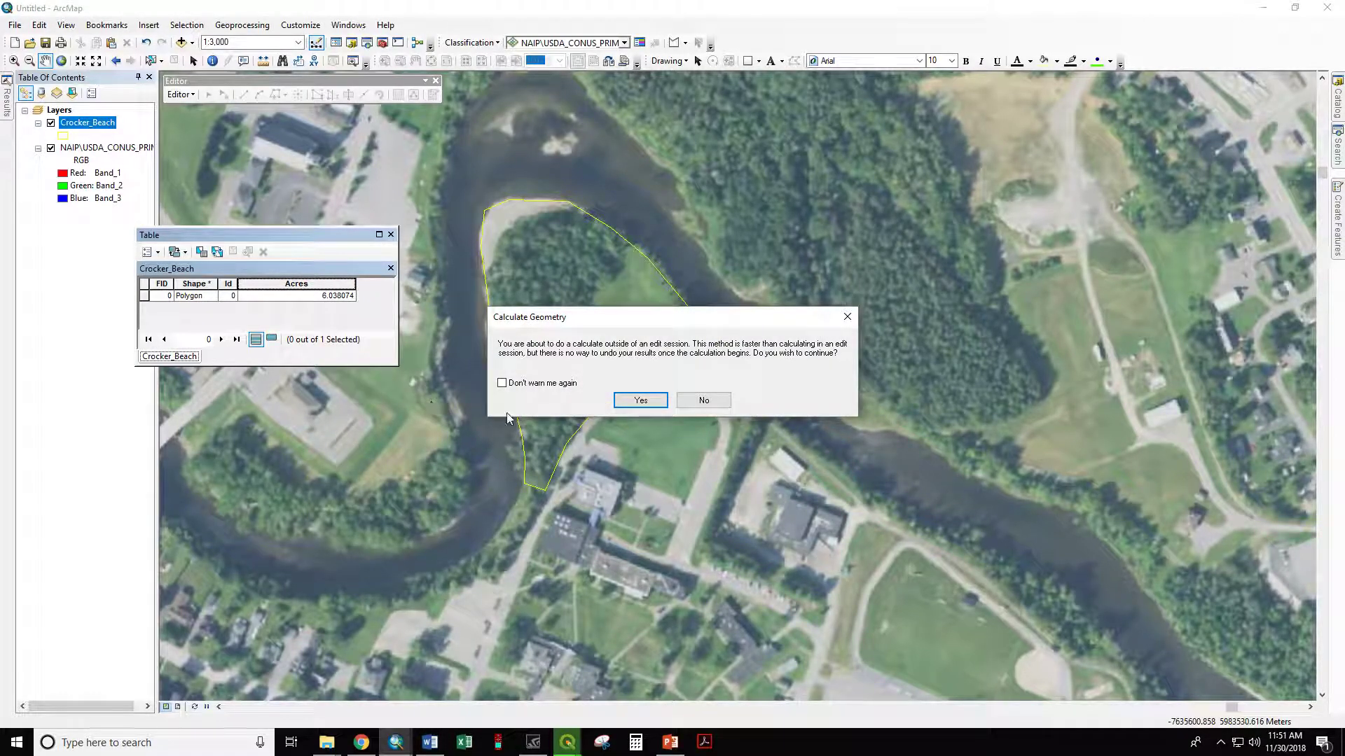
left_click(626, 399)
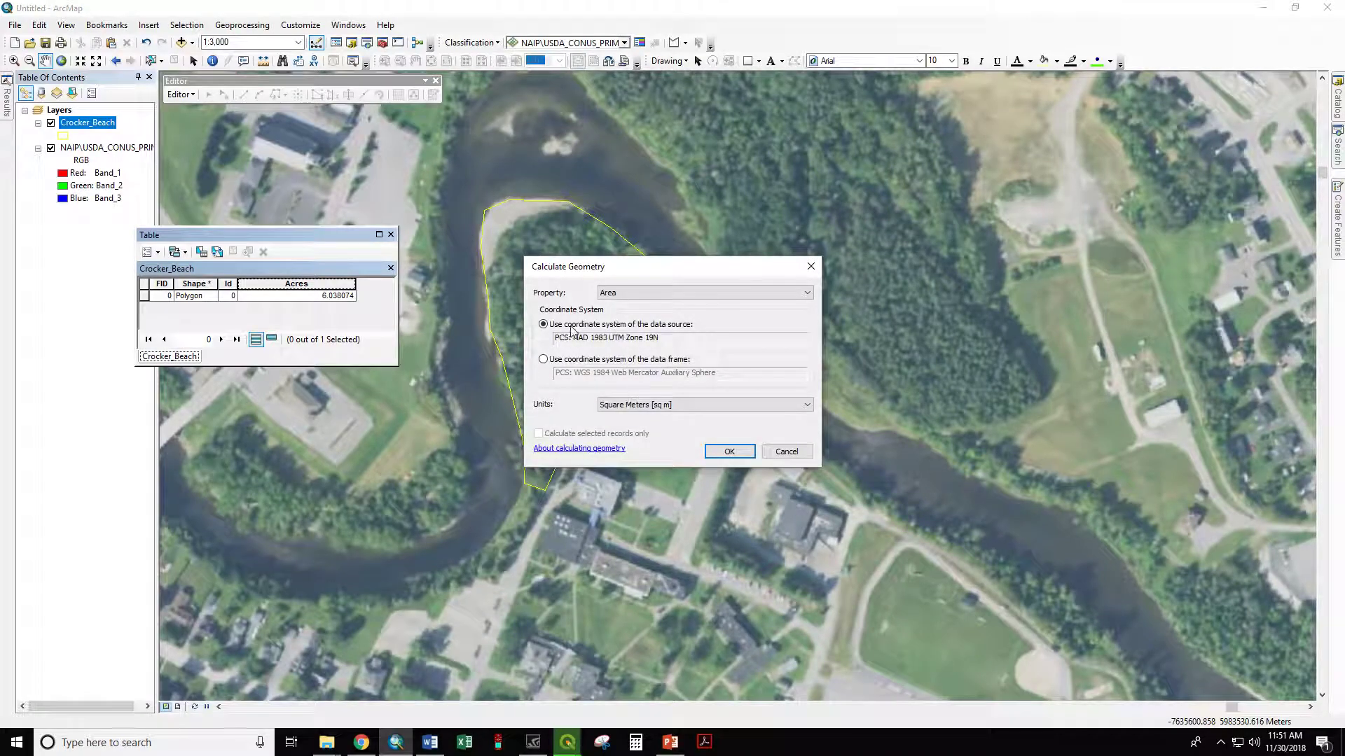
left_click(544, 360)
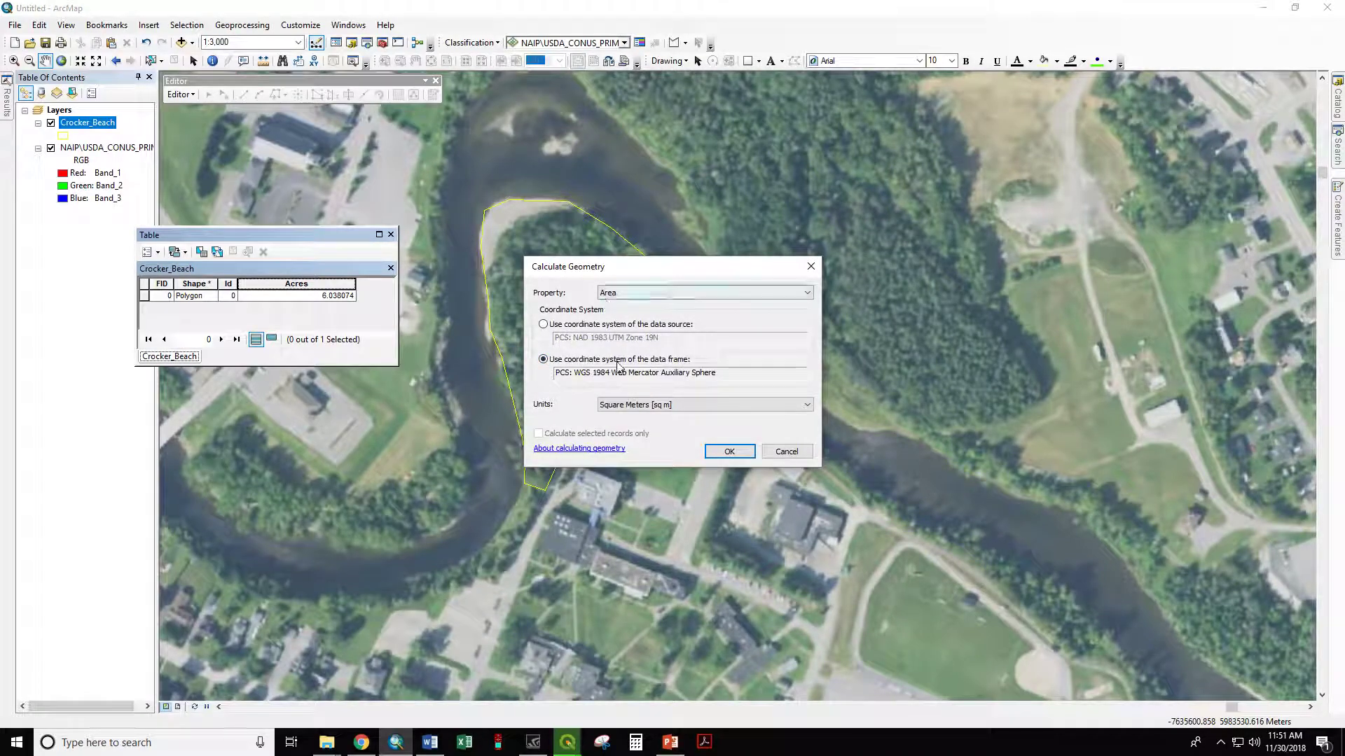
left_click(625, 405)
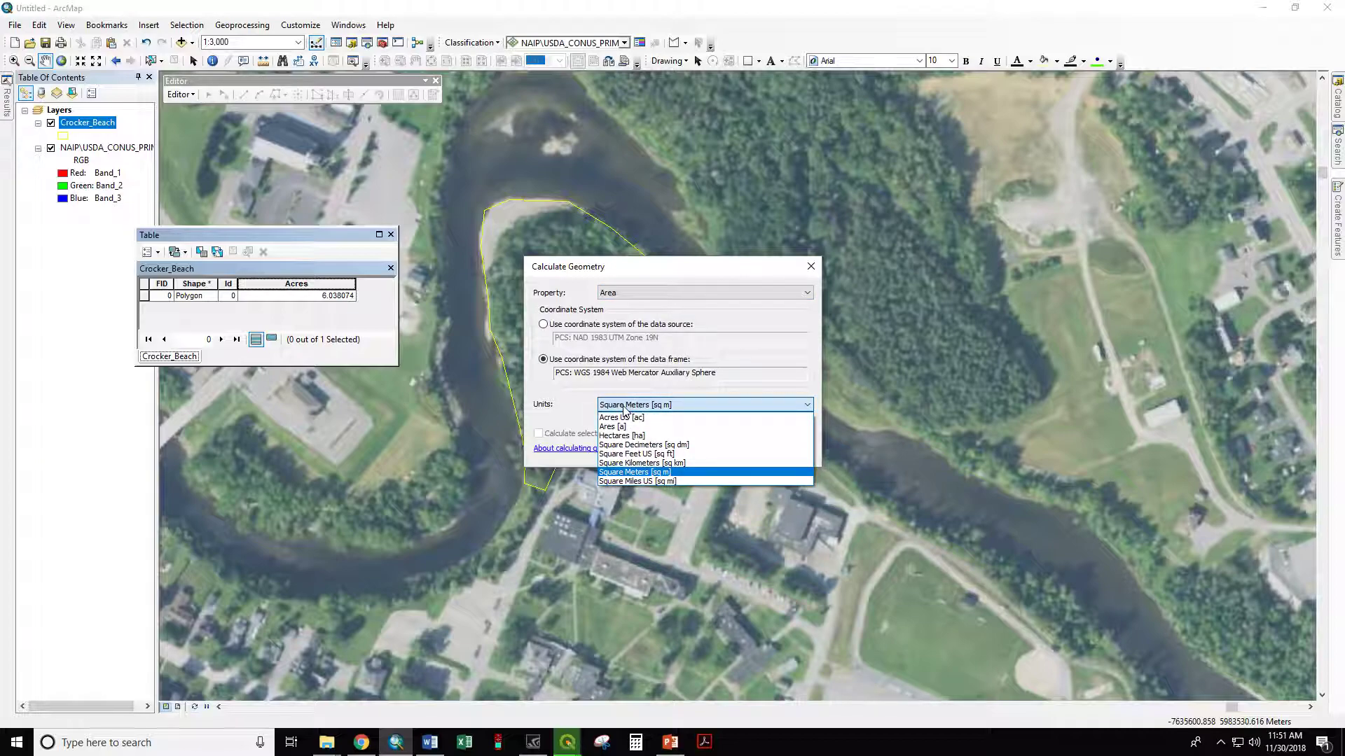
left_click(704, 420)
left_click(727, 450)
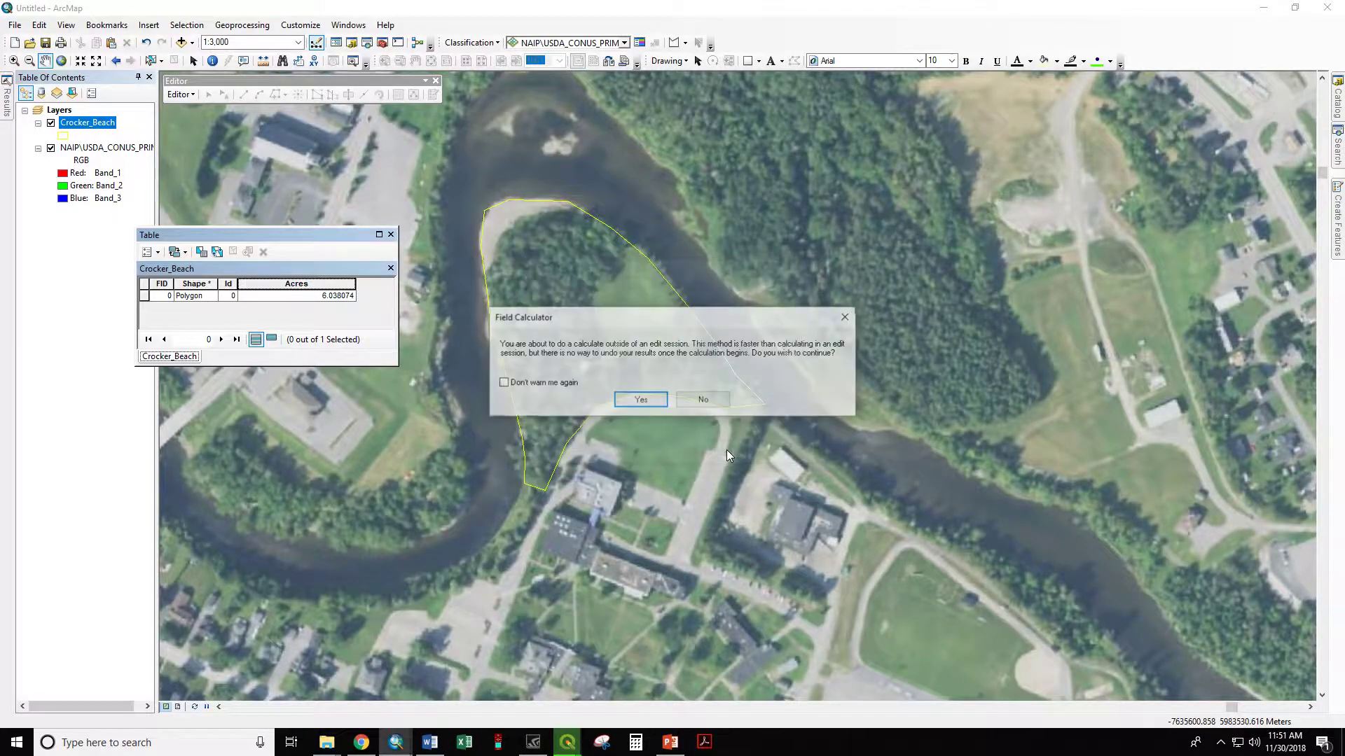
left_click(640, 399)
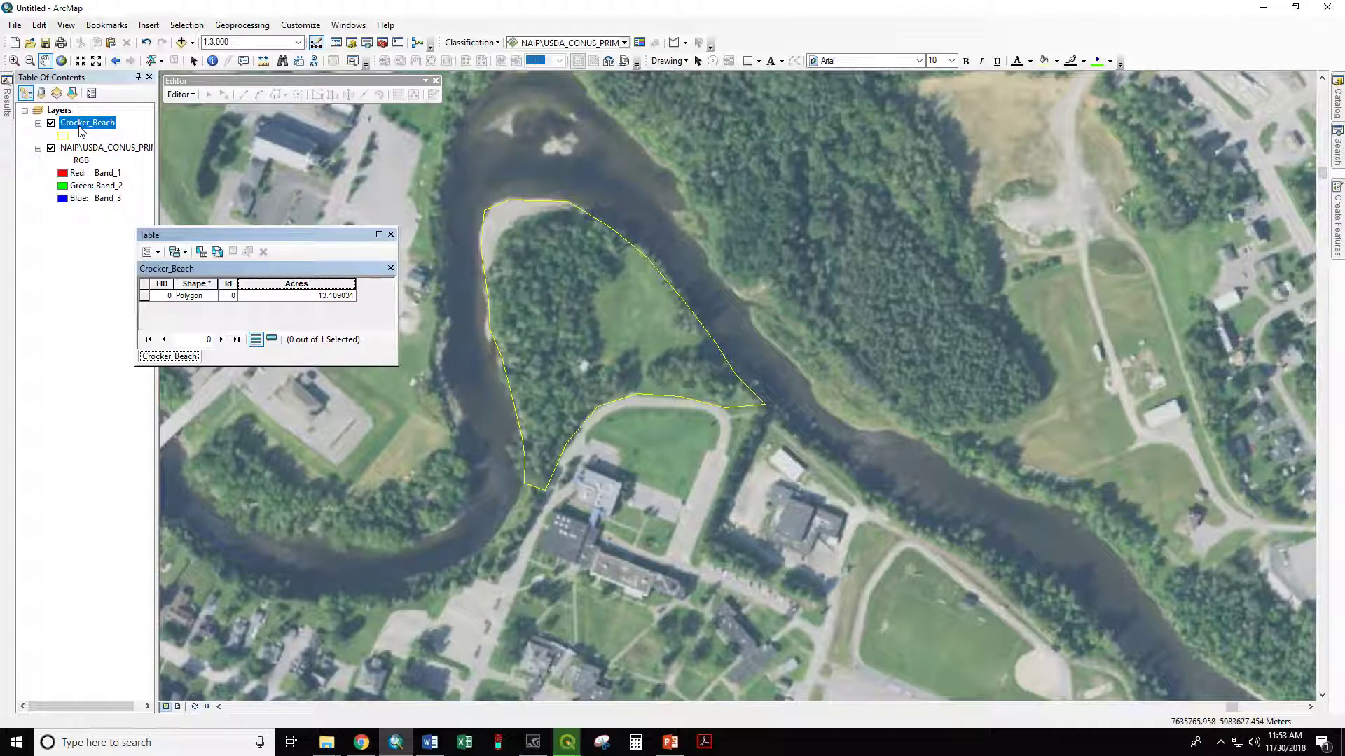
Step: Change the data frame's coordinate system to NAD_1983_UTM_Zone_19N, accepting the differing geographic coordinate system
right_click(60, 114)
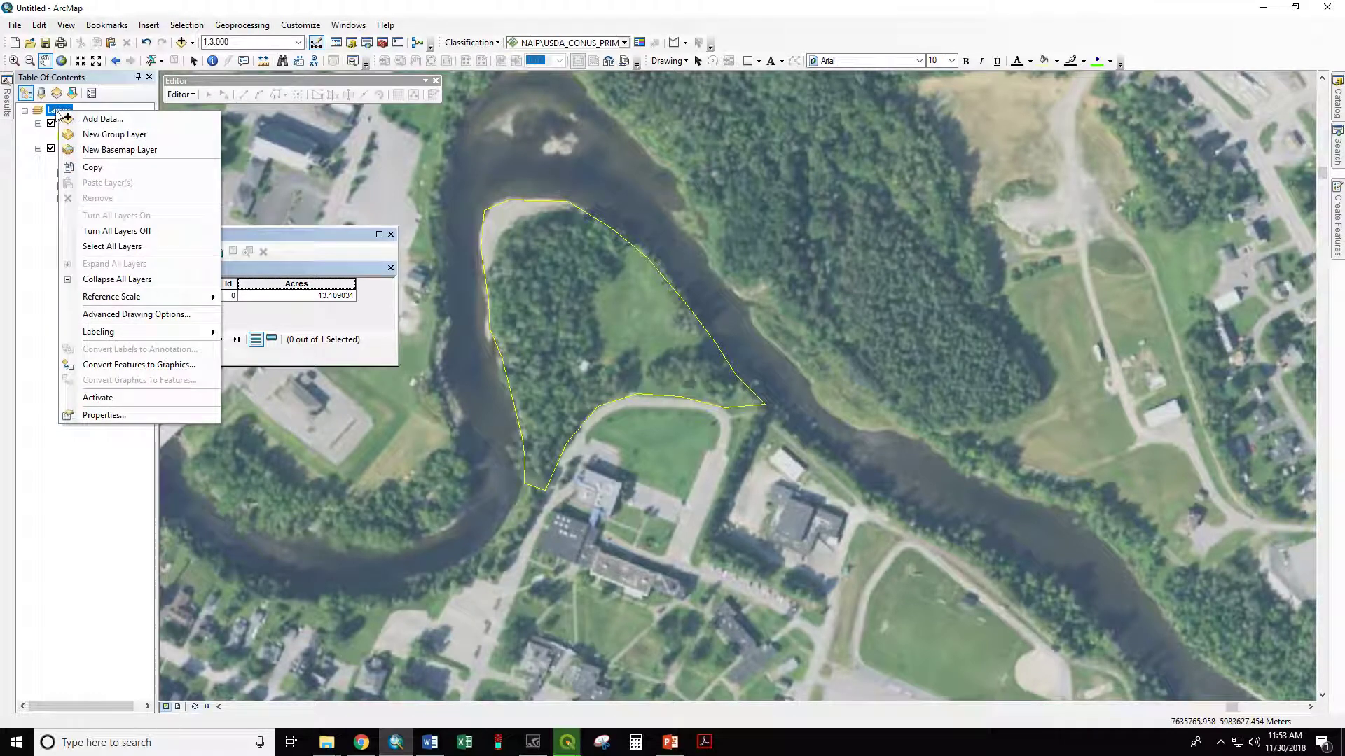
left_click(103, 420)
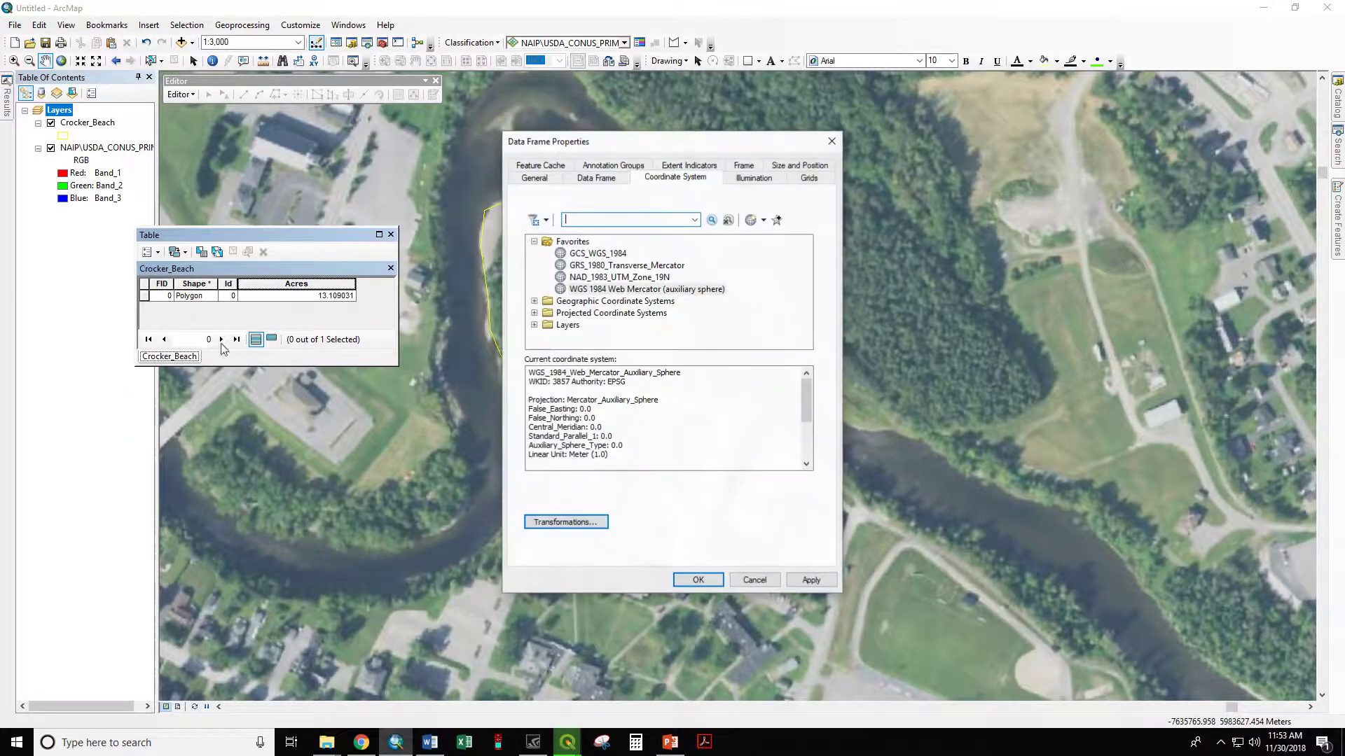
left_click(612, 279)
left_click(698, 580)
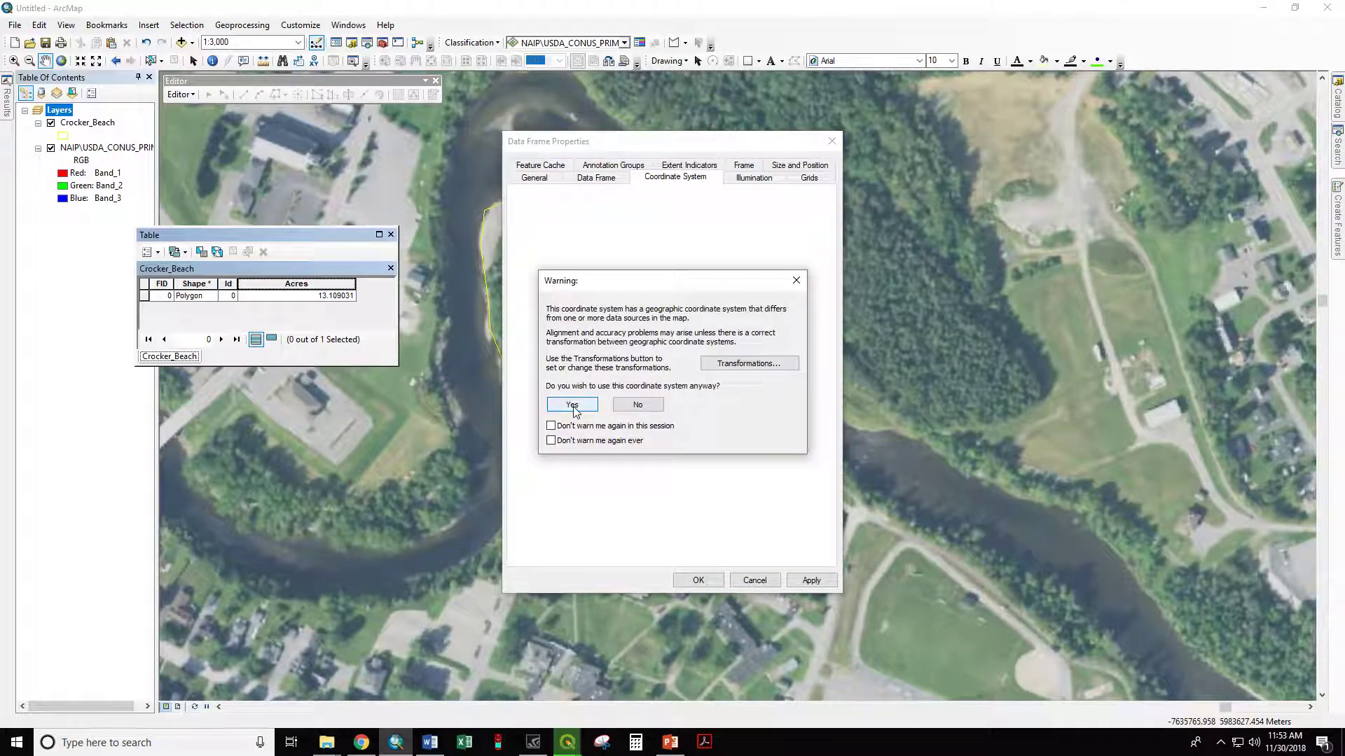
left_click(572, 405)
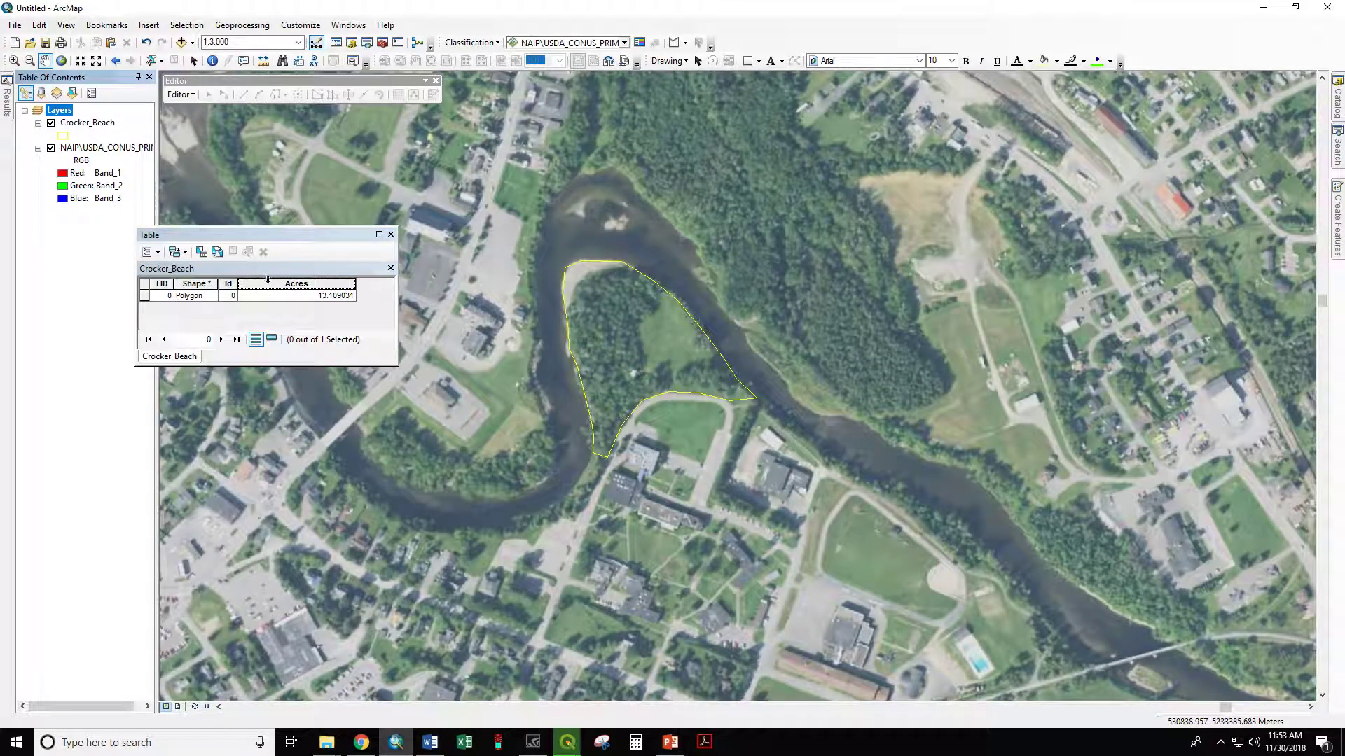
Step: Recalculate the Acres field as area in Acres US using the data source's NAD 1983 UTM Zone 19N system, and close the table
right_click(268, 282)
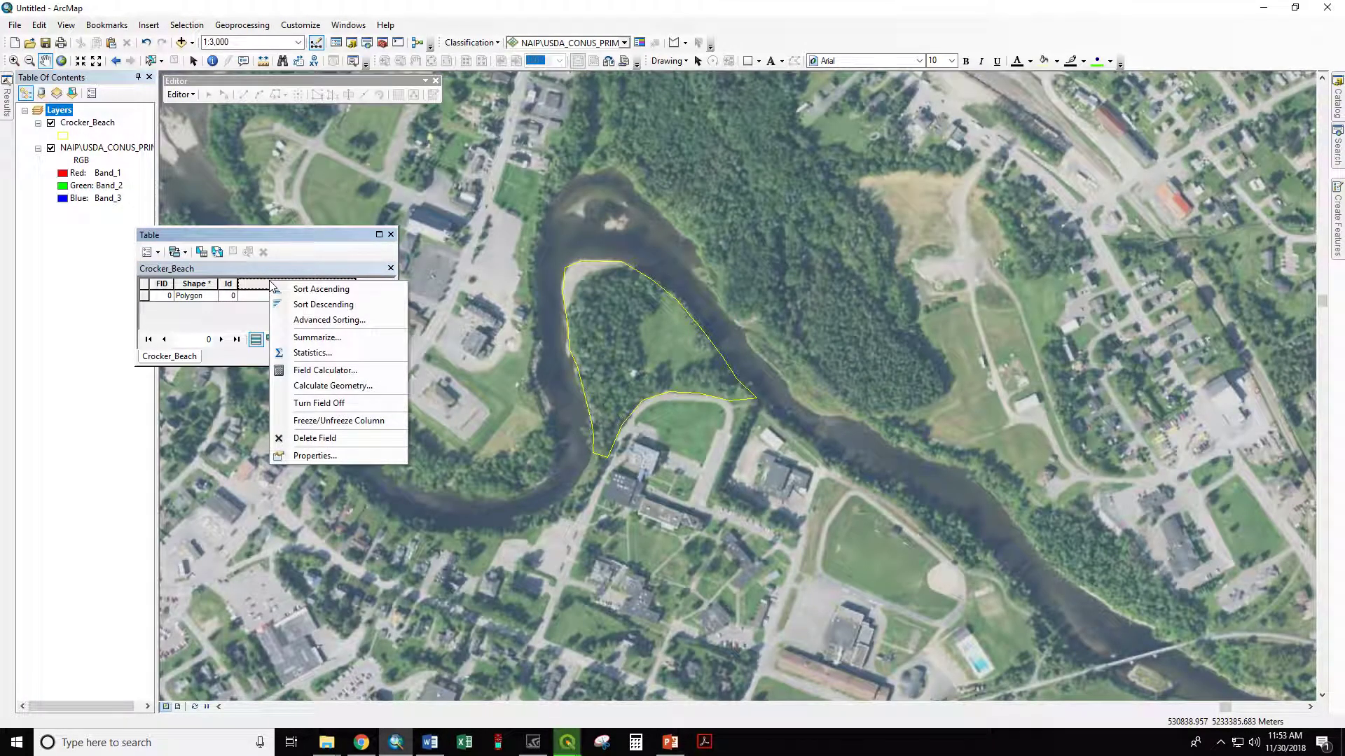
left_click(327, 386)
left_click(620, 404)
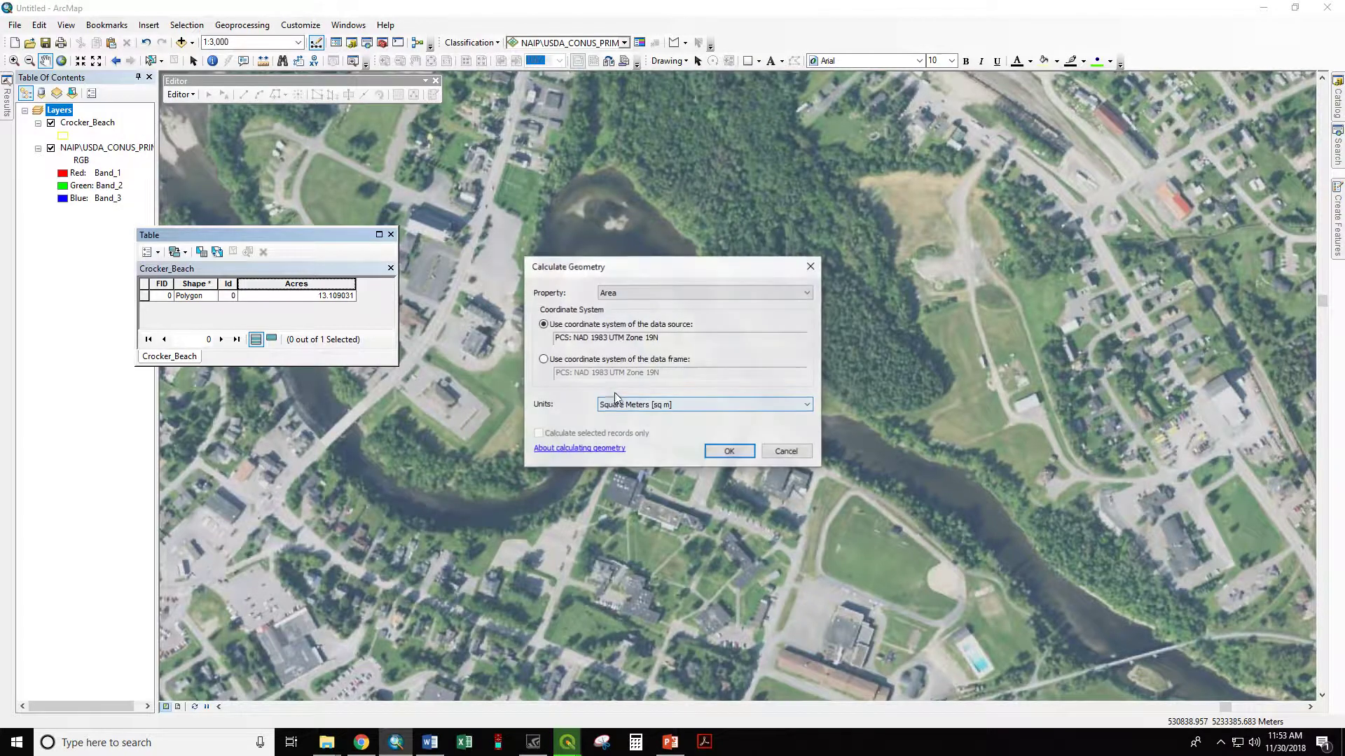
left_click(621, 404)
left_click(622, 423)
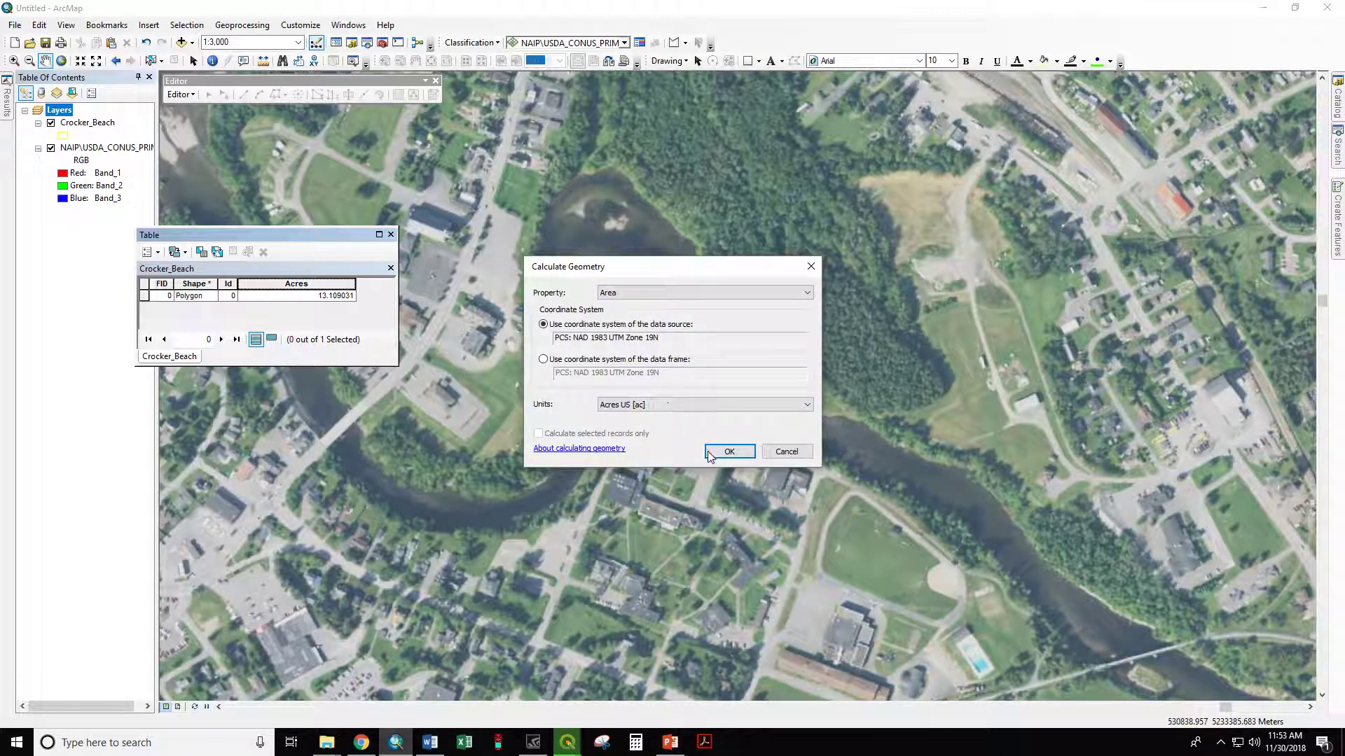
left_click(727, 452)
left_click(631, 400)
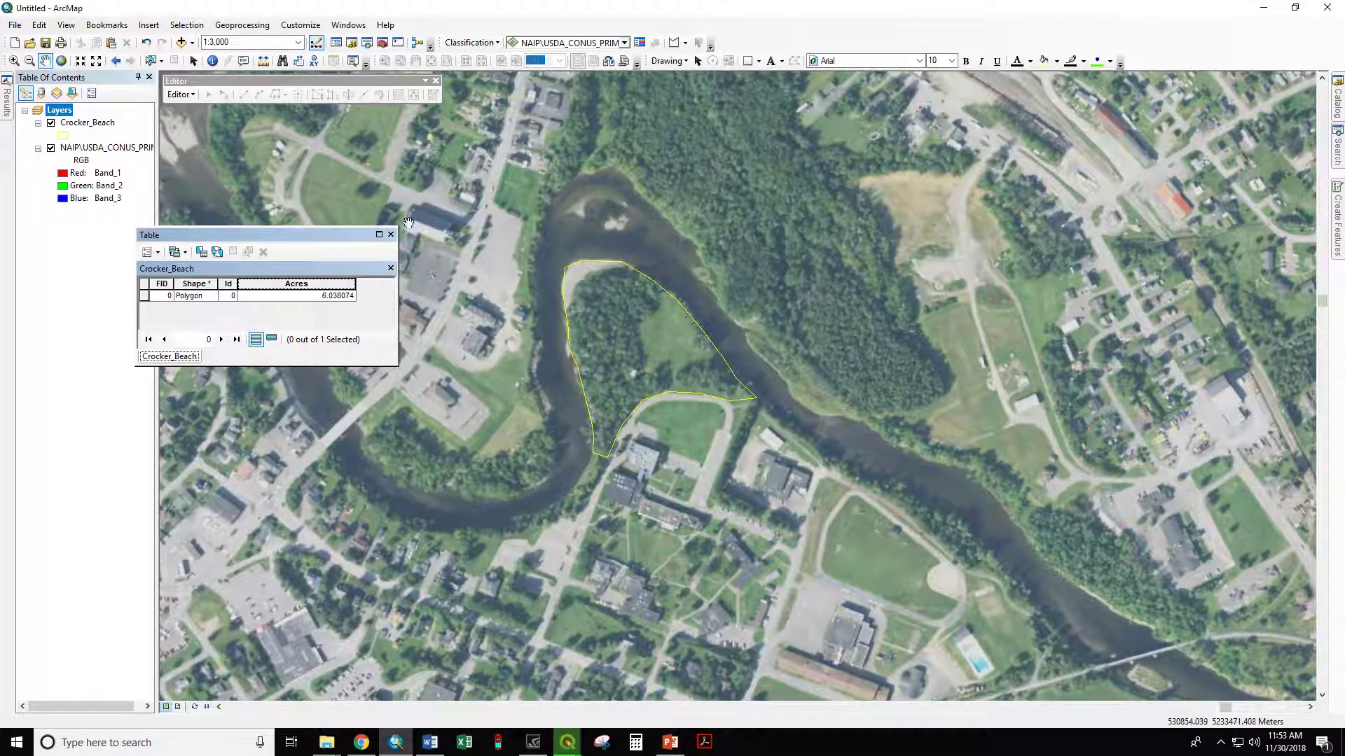
left_click(390, 235)
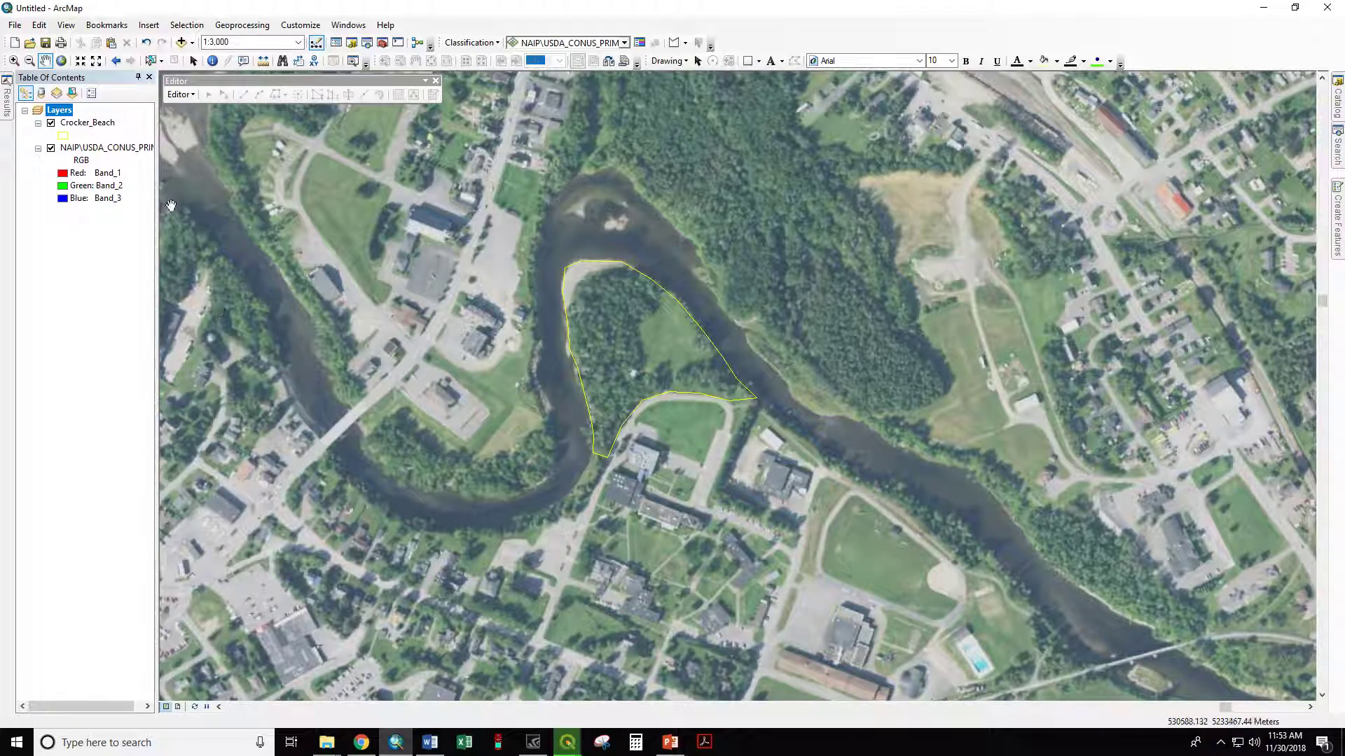
Step: Start an edit session on Crocker_Beach, continuing despite the spatial reference warnings, and select its polygon
right_click(96, 125)
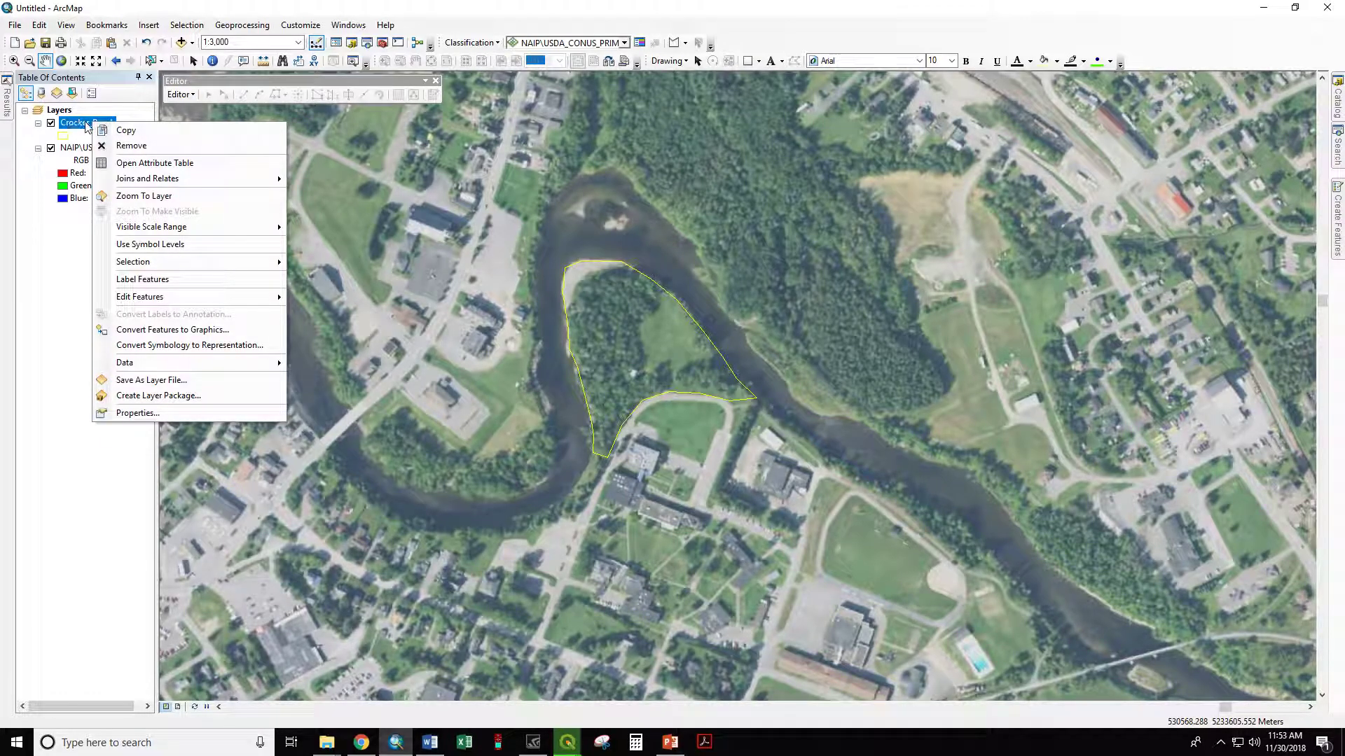
mouse_move(186, 298)
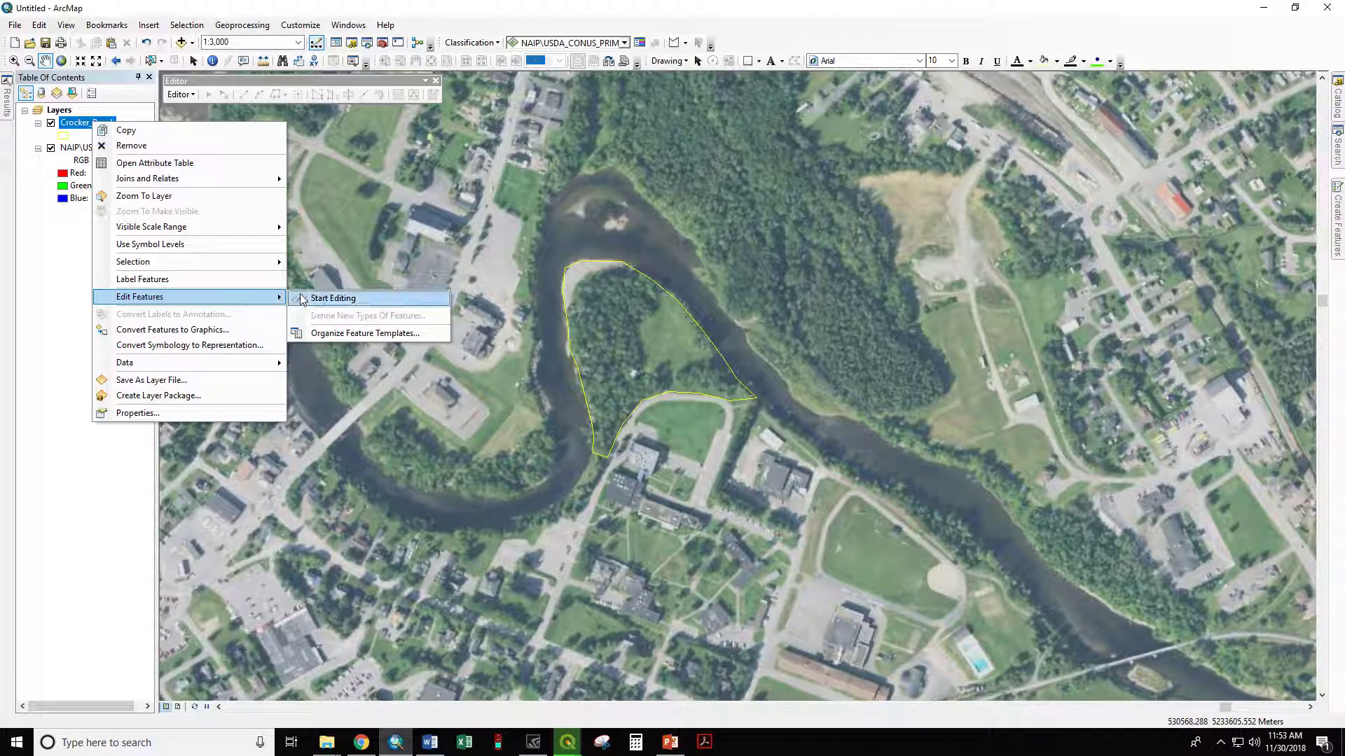
left_click(321, 299)
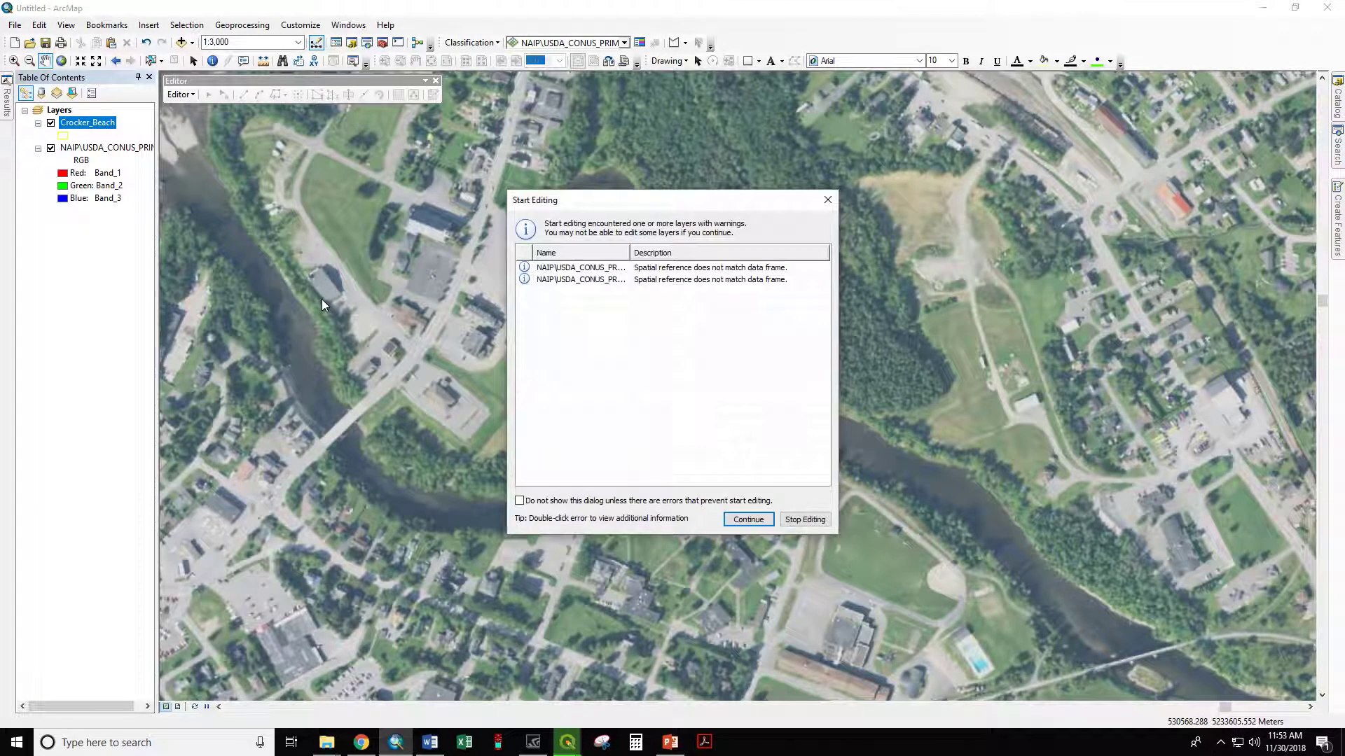
left_click(746, 520)
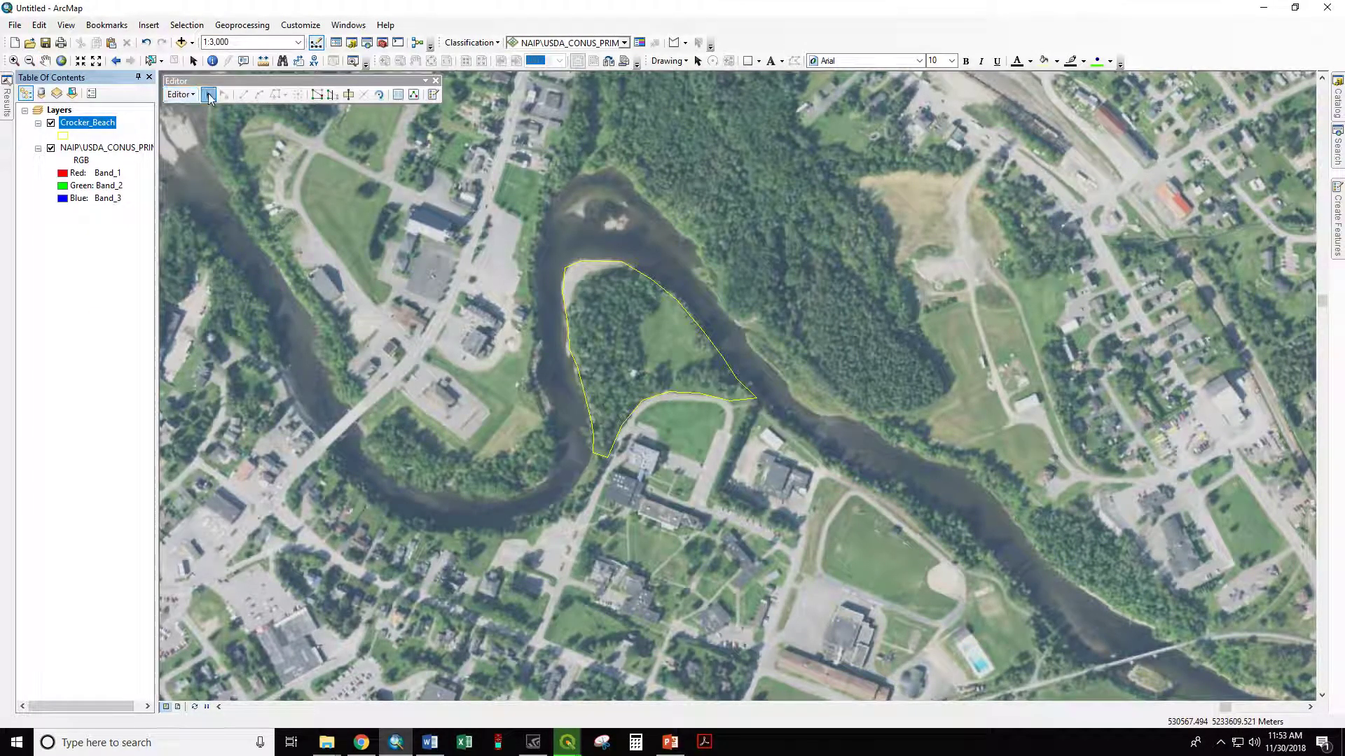
left_click(658, 359)
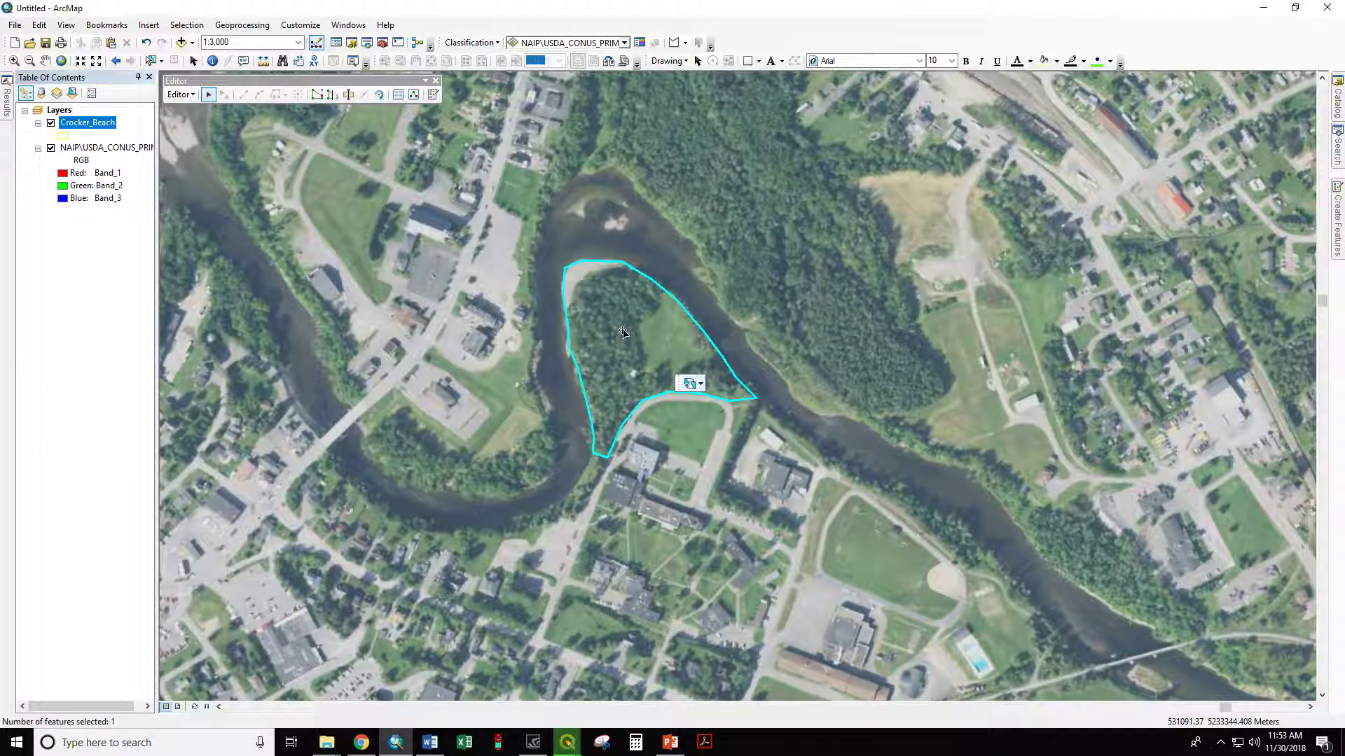
Step: Cut the selected Crocker_Beach polygon with a line traced along the tree edge around the grassy clearing, starting and ending outside the river-side boundary
left_click(350, 98)
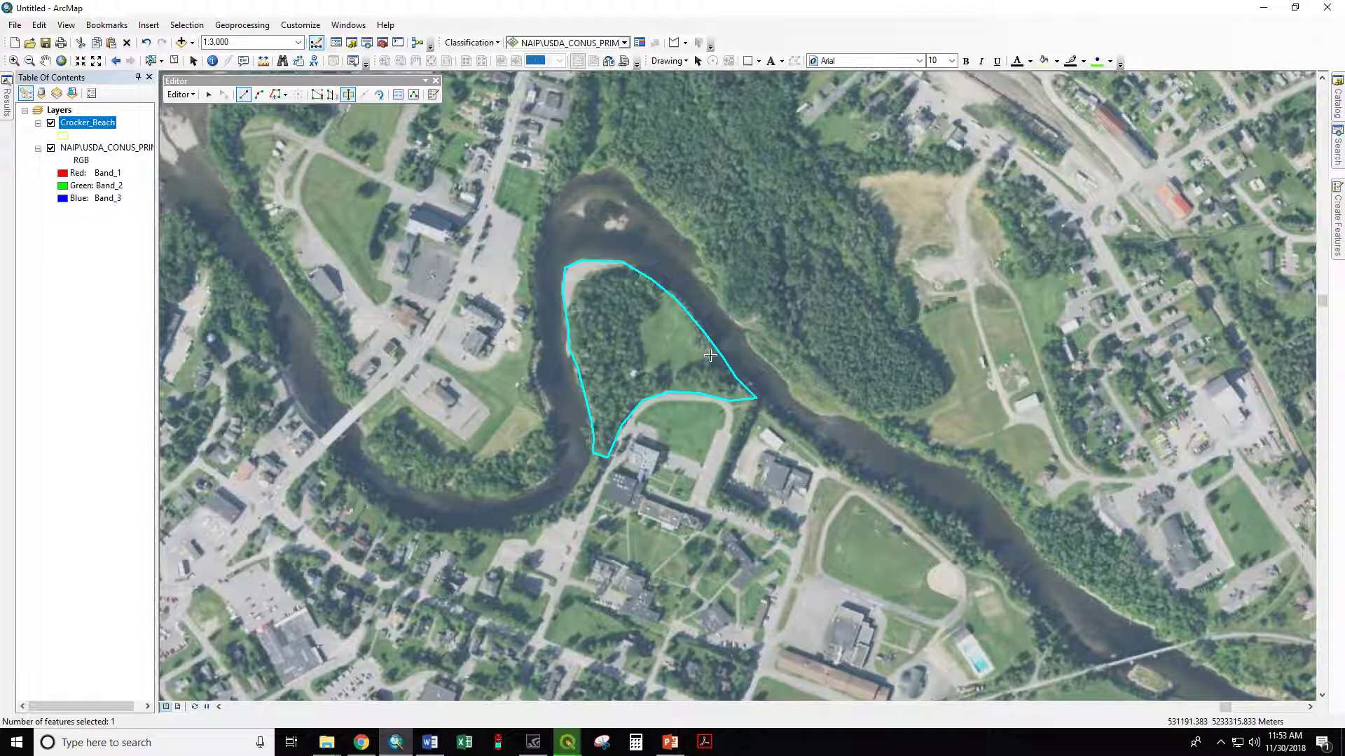
left_click(675, 280)
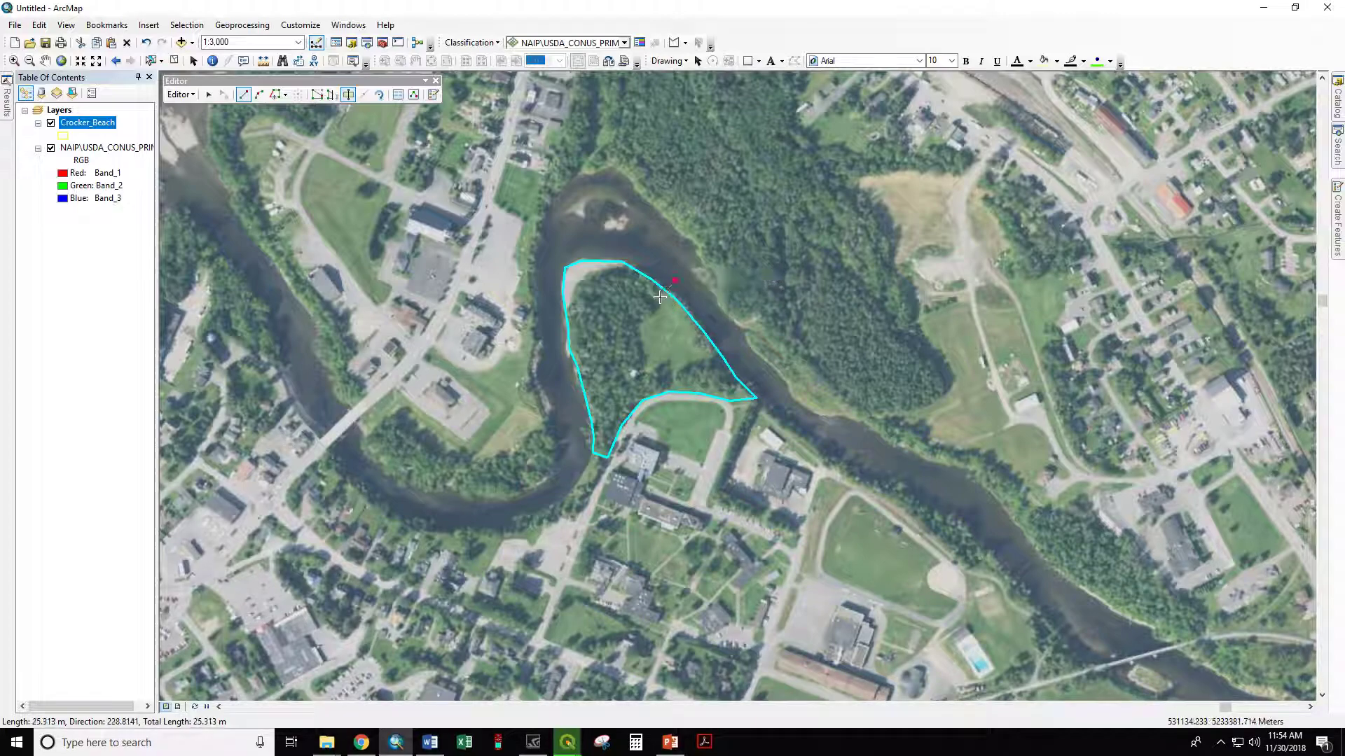
left_click(660, 297)
left_click(655, 310)
left_click(636, 327)
left_click(644, 360)
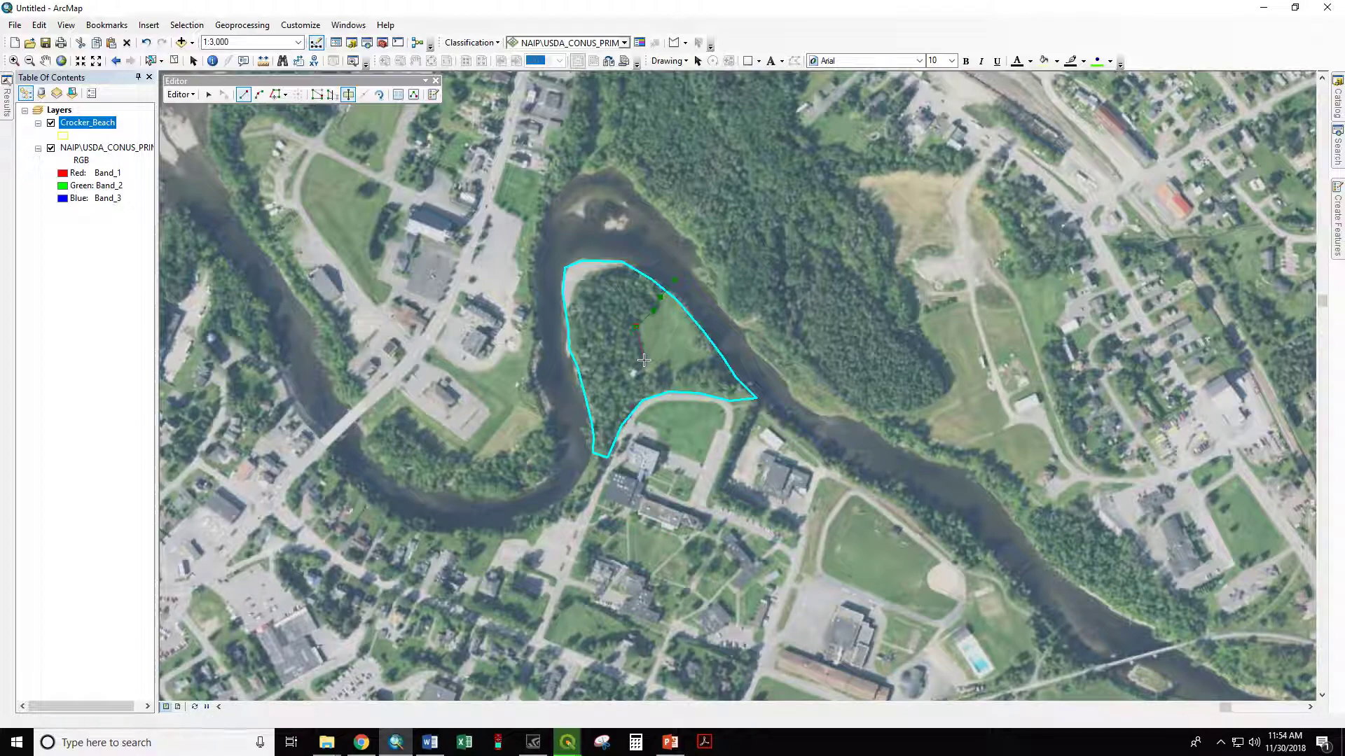
left_click(645, 372)
left_click(669, 375)
left_click(685, 368)
left_click(695, 361)
left_click(712, 358)
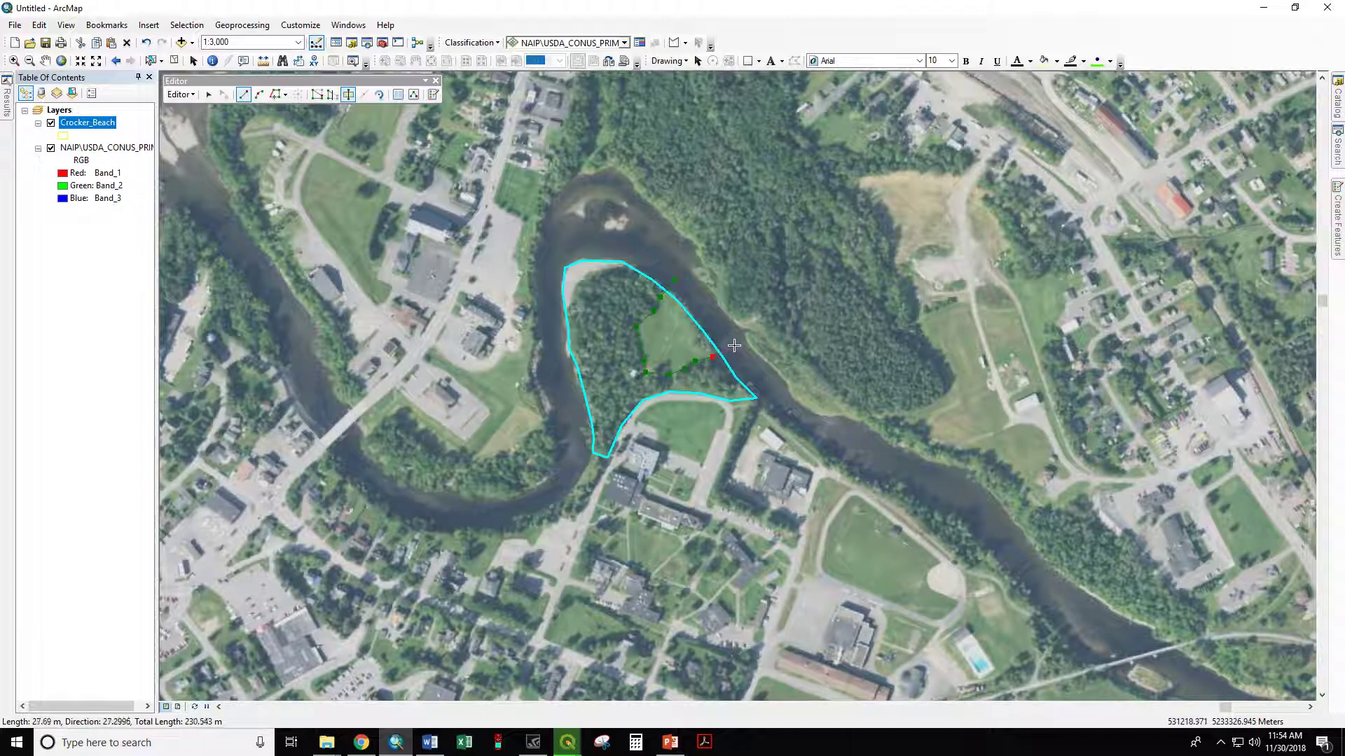
double_click(733, 345)
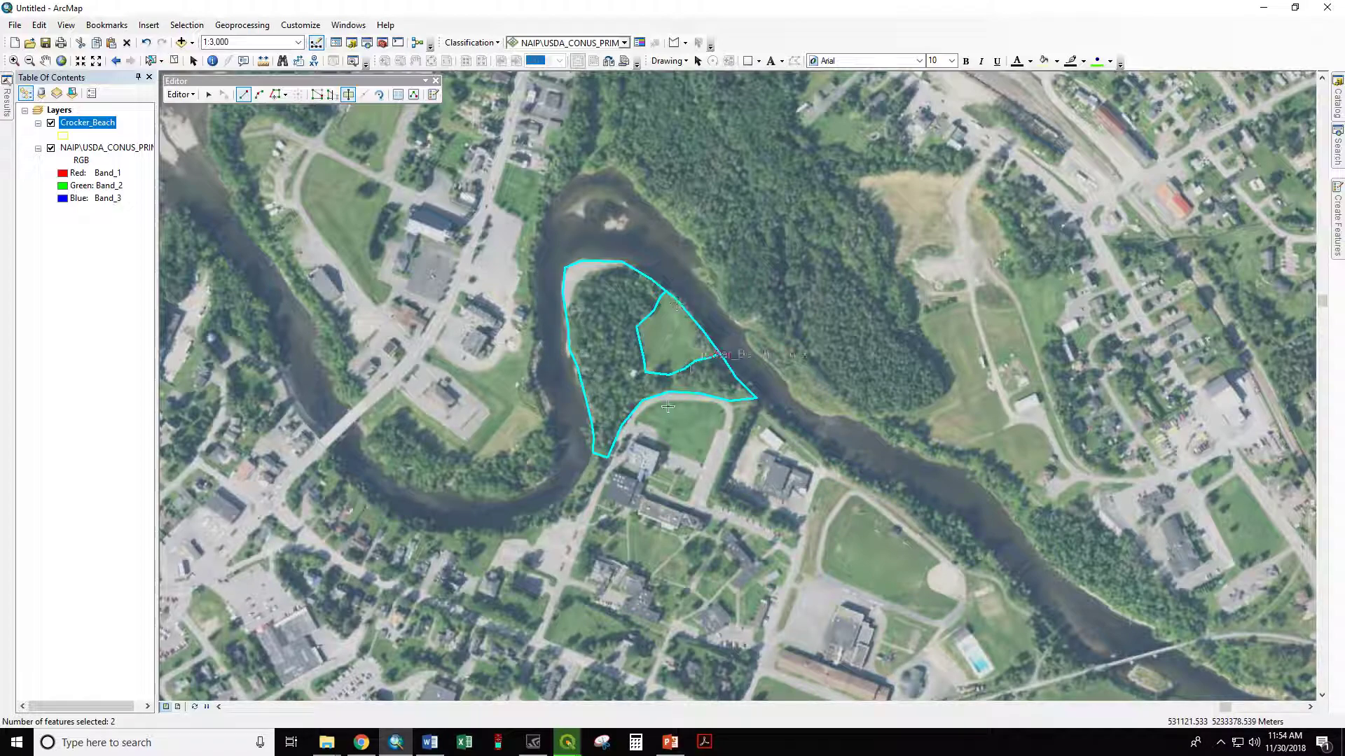
Step: End the edit session on Crocker_Beach and save the polygon split
left_click(180, 94)
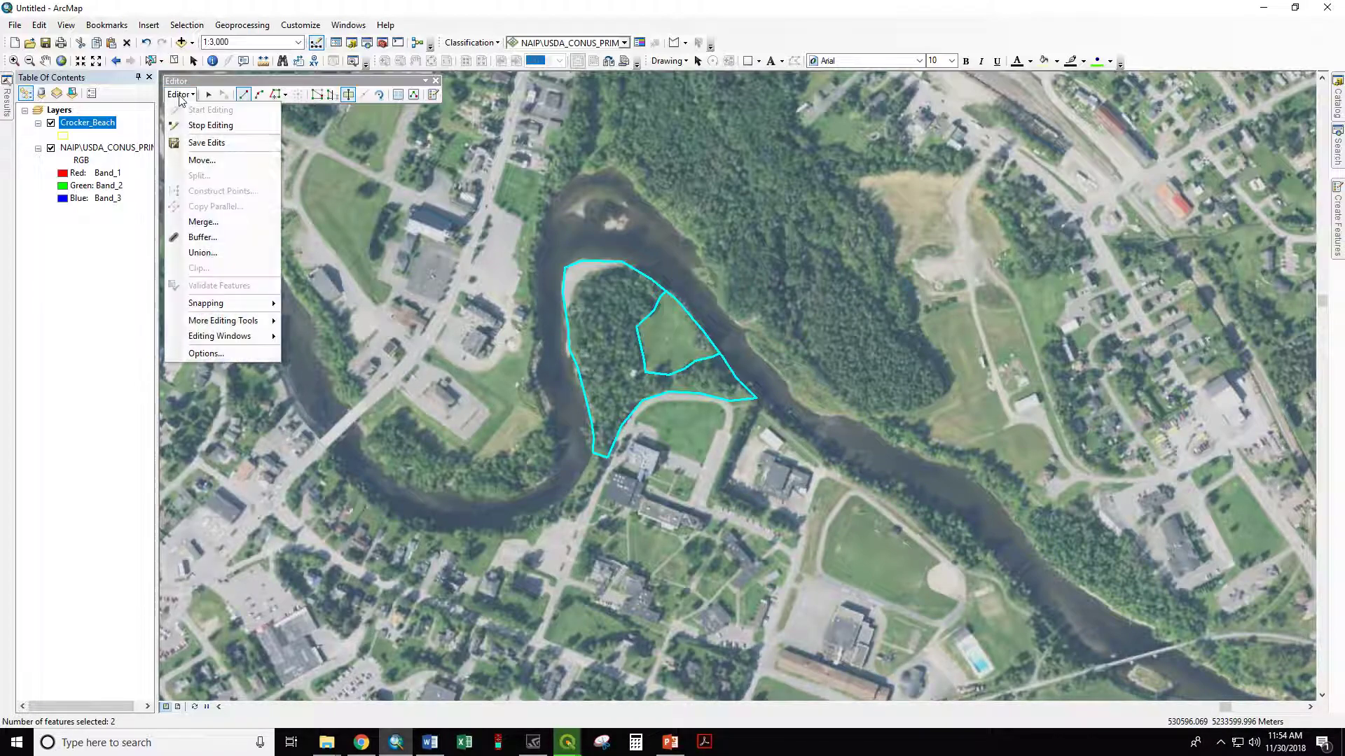
left_click(198, 124)
left_click(622, 414)
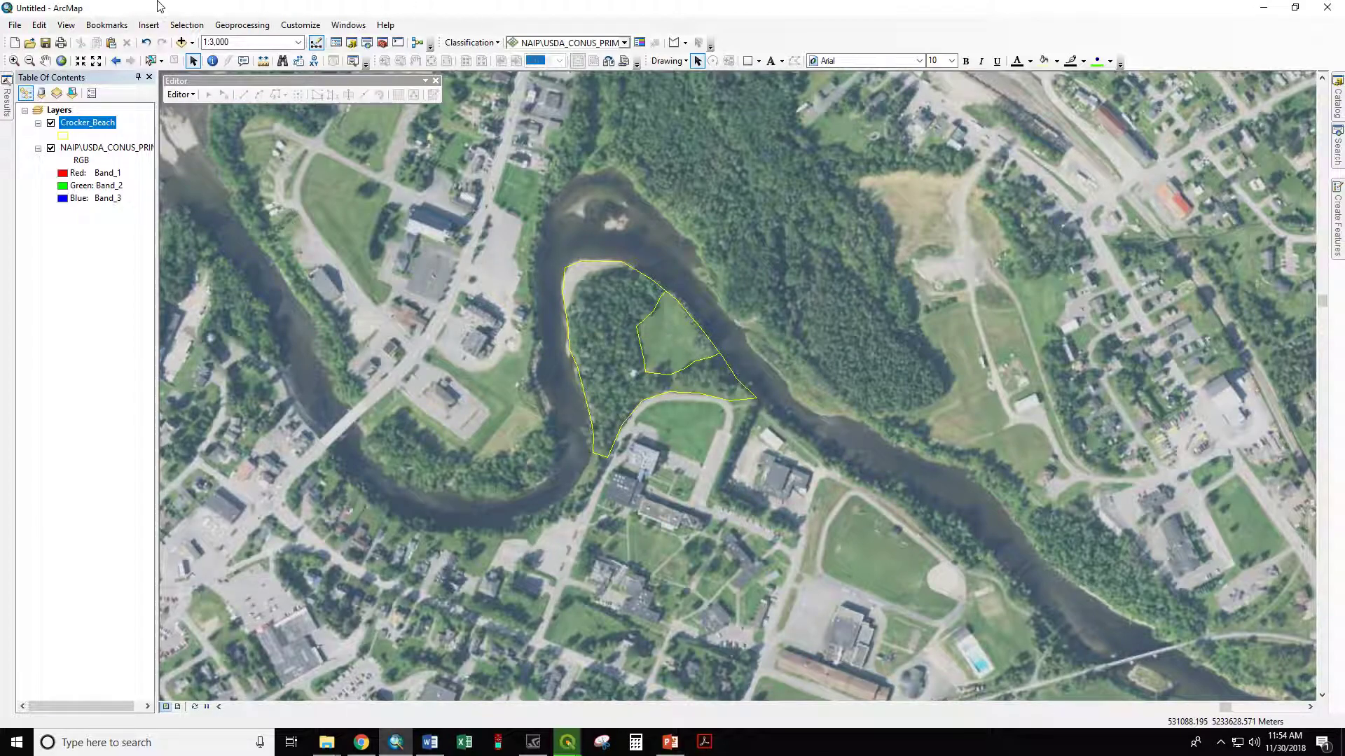
Step: Recalculate Crocker_Beach's Acres field for both polygons as area in Acres US, using the data source's NAD 1983 UTM Zone 19N system, outside an edit session
right_click(87, 123)
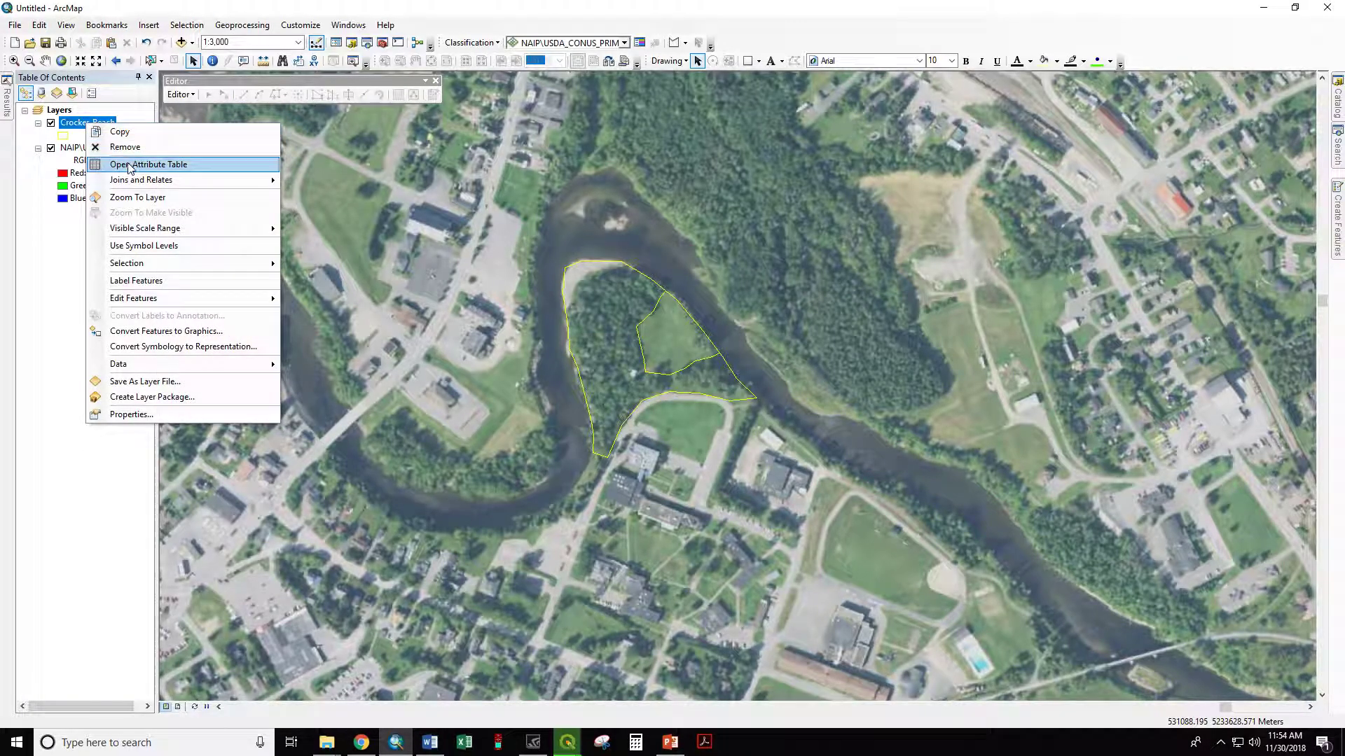
left_click(129, 167)
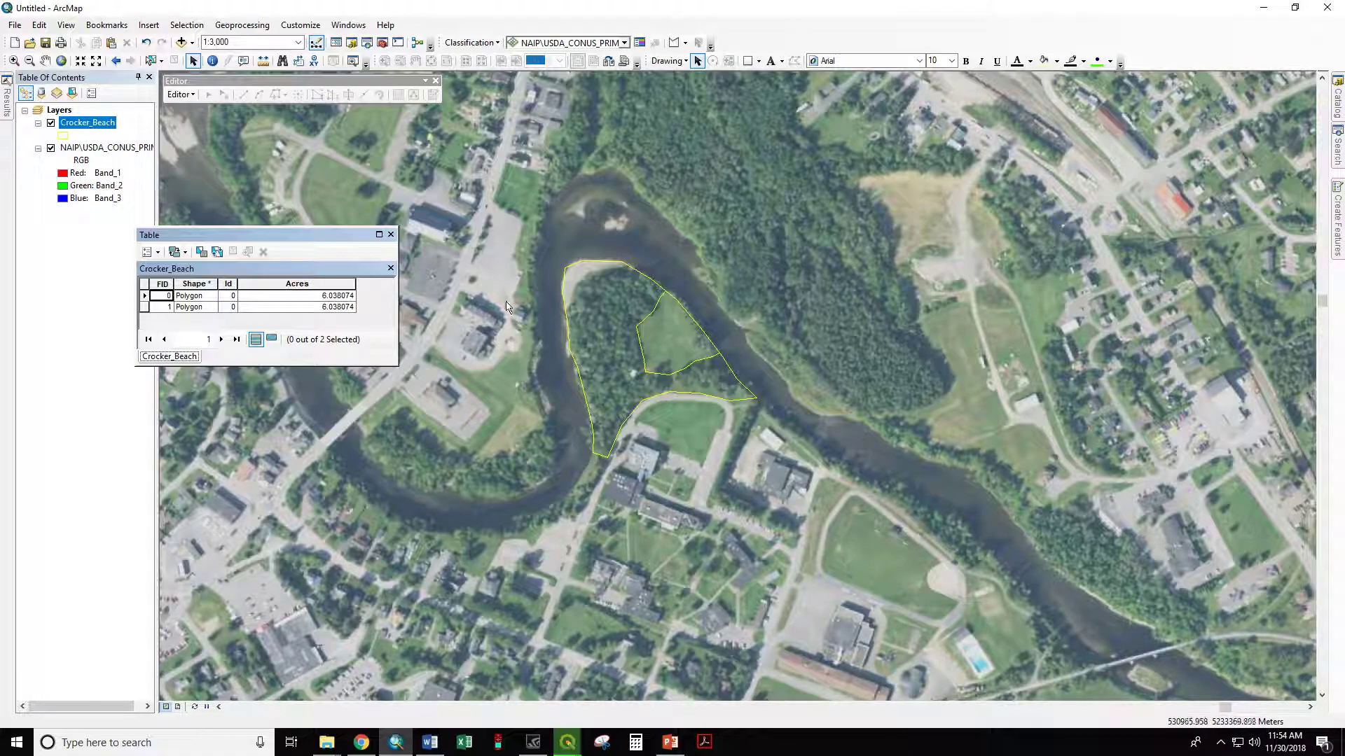
right_click(300, 282)
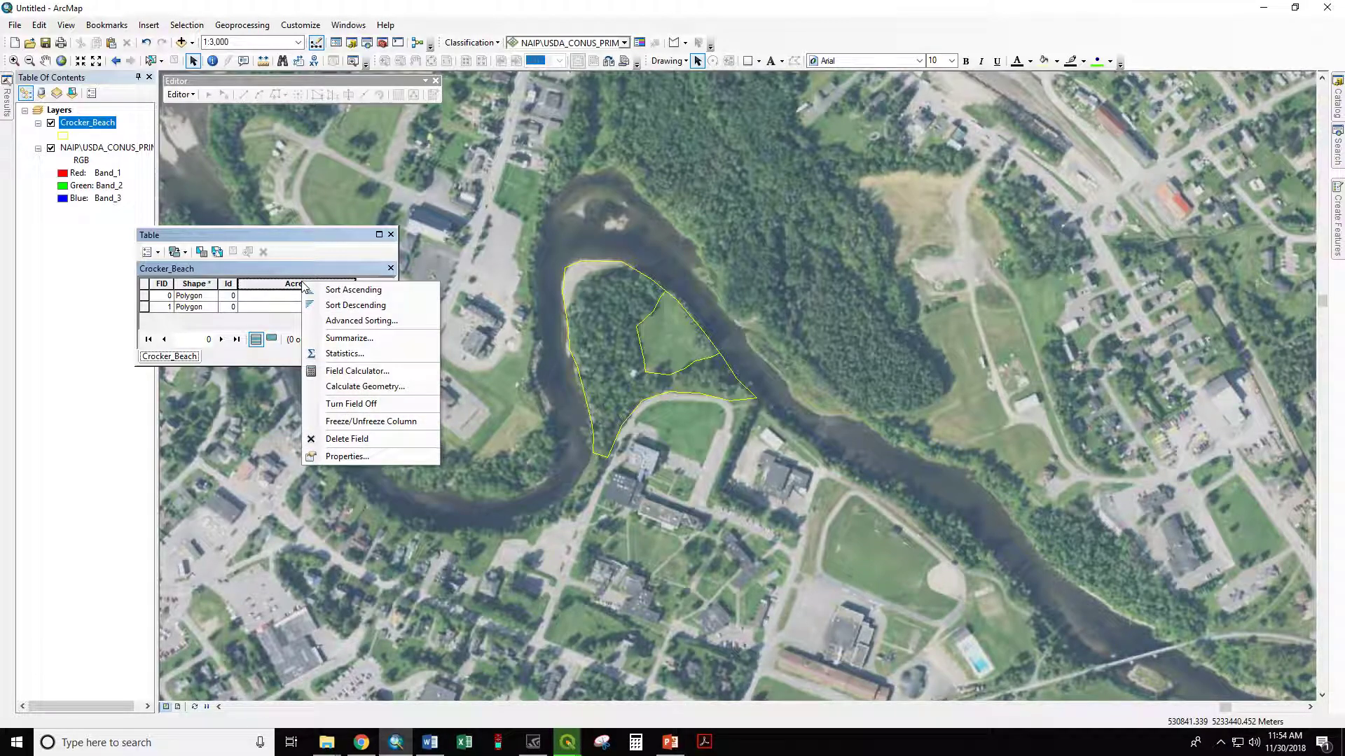
left_click(376, 388)
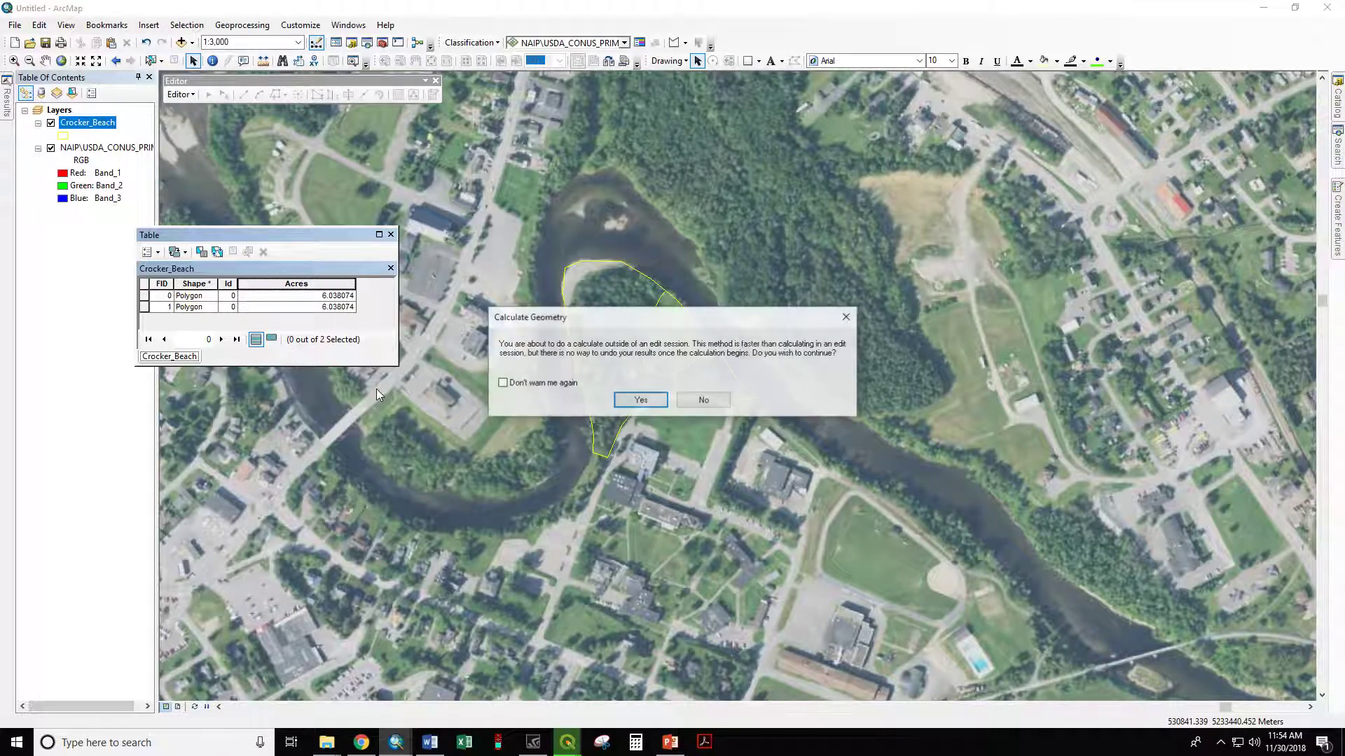
left_click(639, 401)
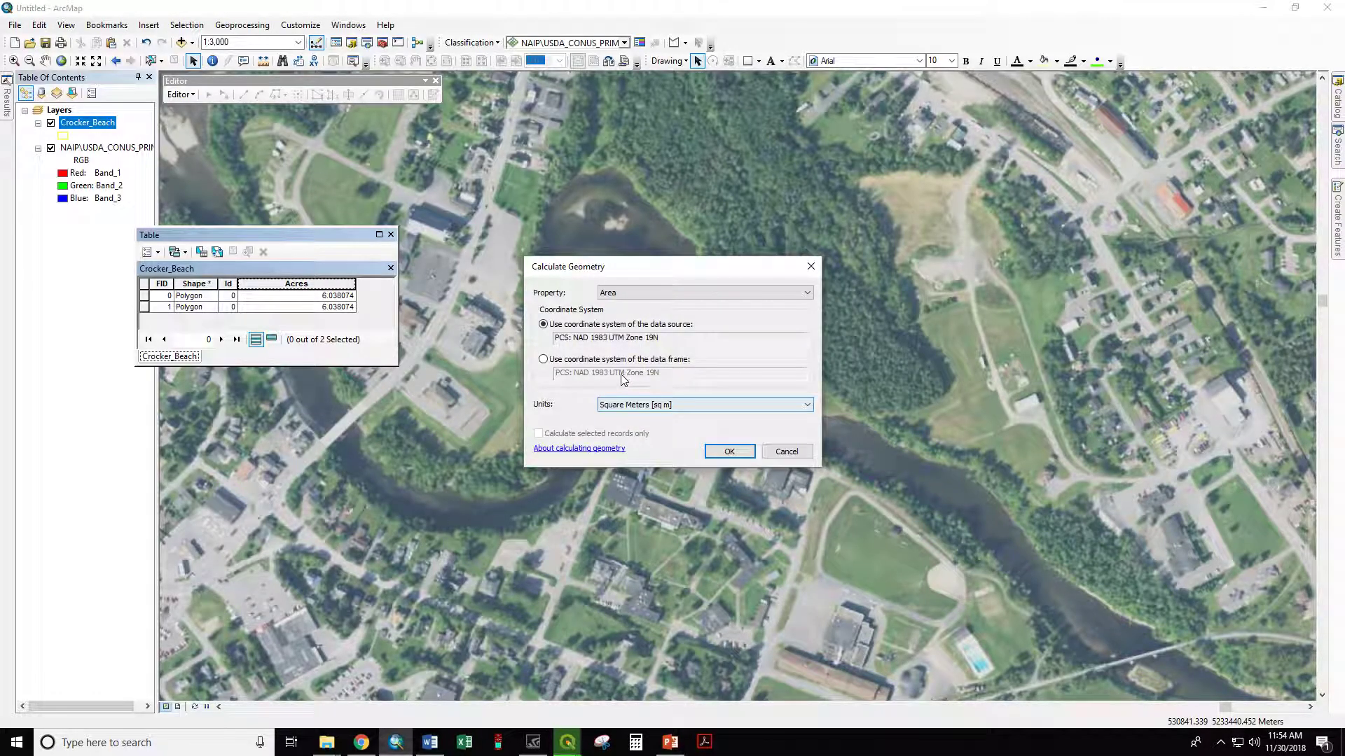
left_click(614, 405)
left_click(622, 416)
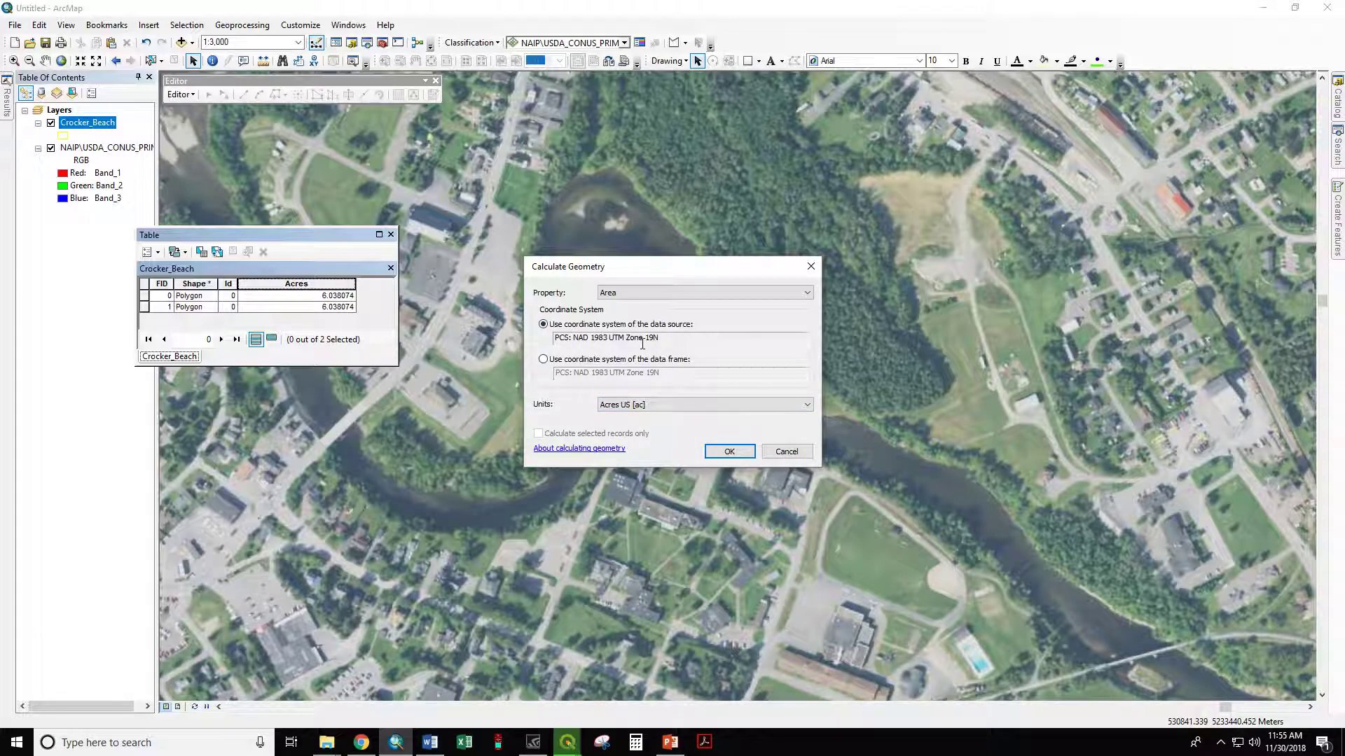
left_click(727, 452)
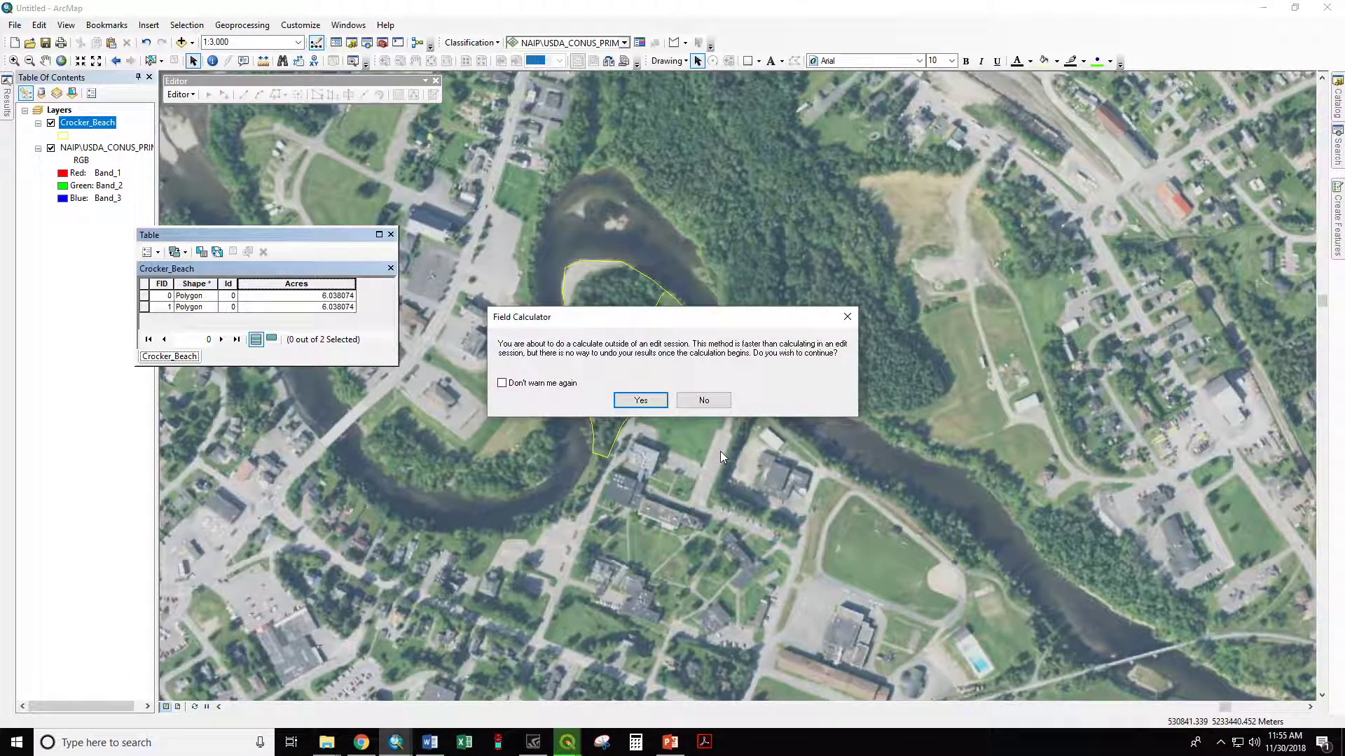
left_click(650, 401)
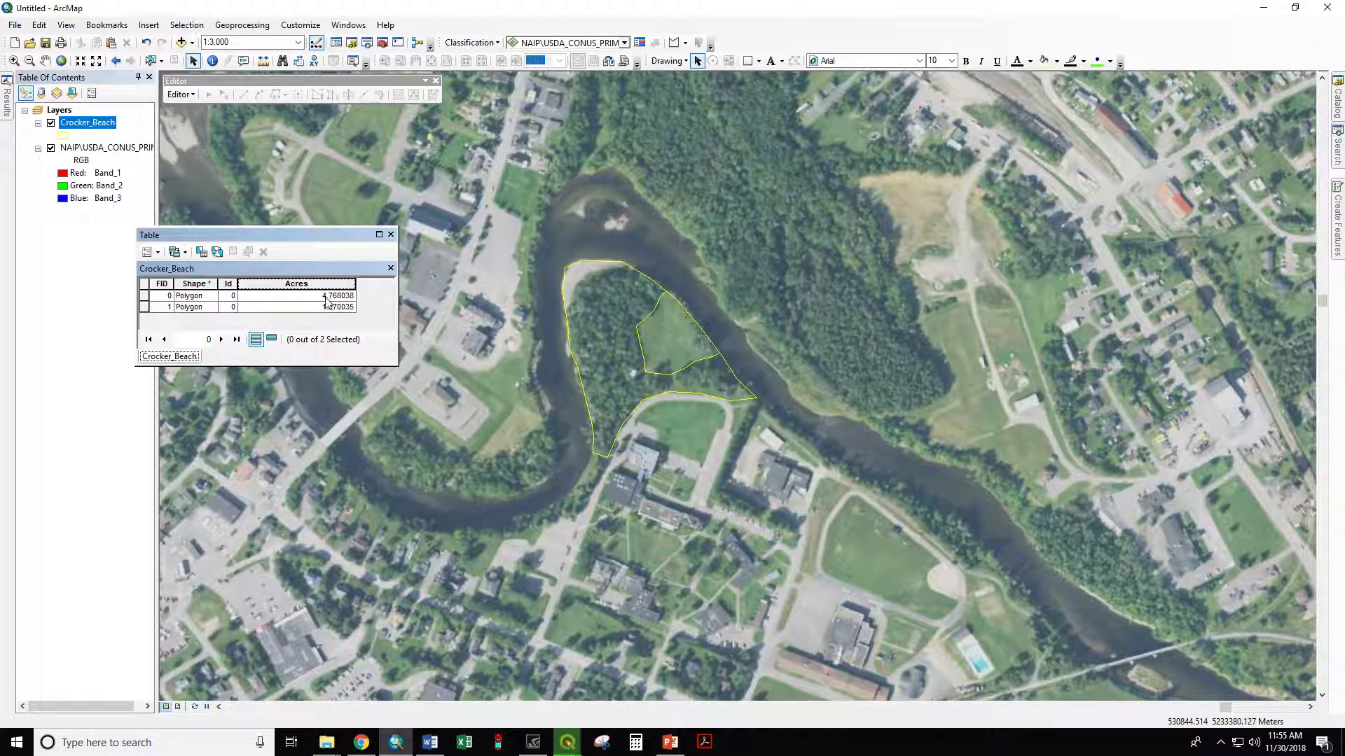